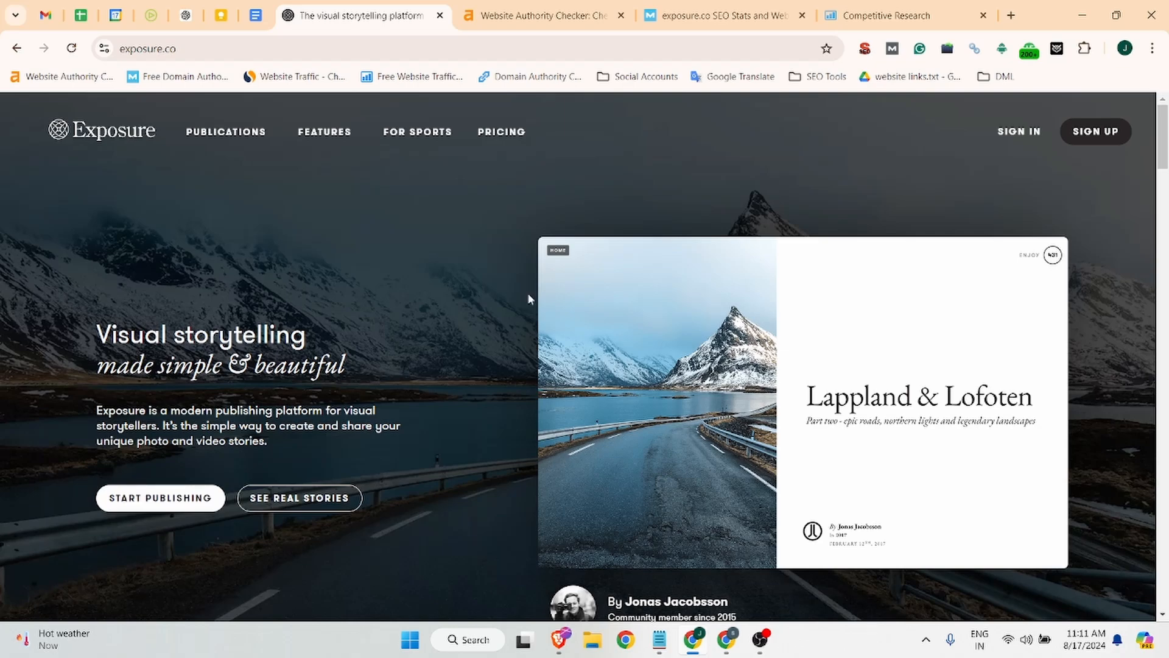
- Review the exposure.co home page and its domain metrics in the Ahrefs and Moz reports
left_click(209, 57)
scroll(403, 379, "down", 10)
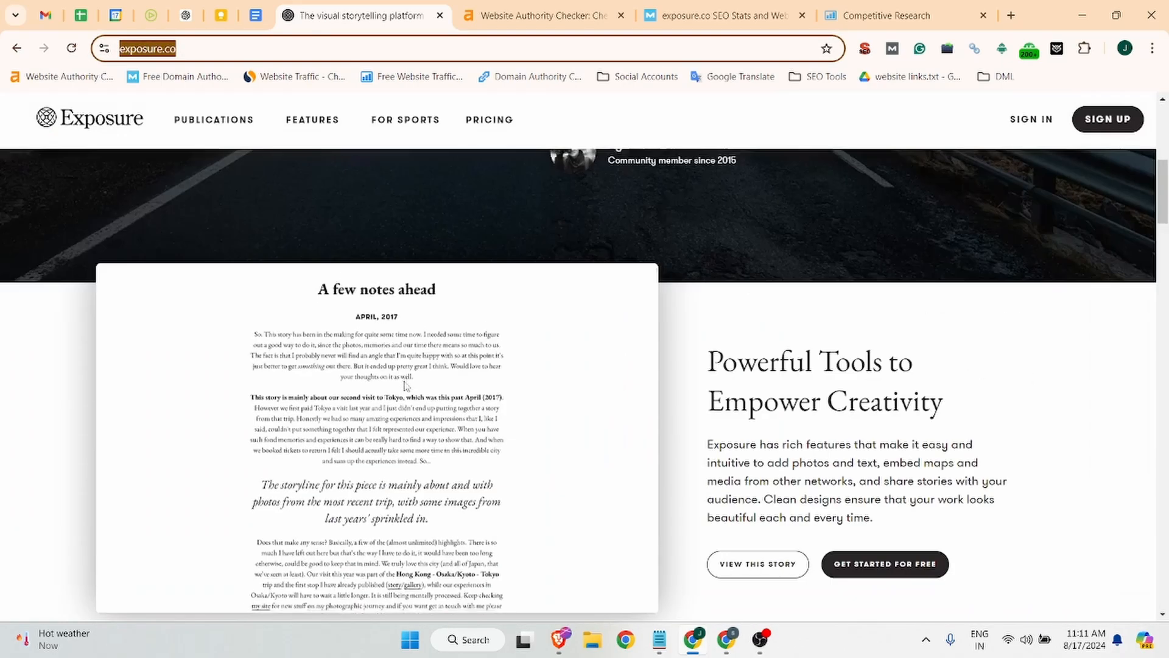
scroll(408, 388, "up", 10)
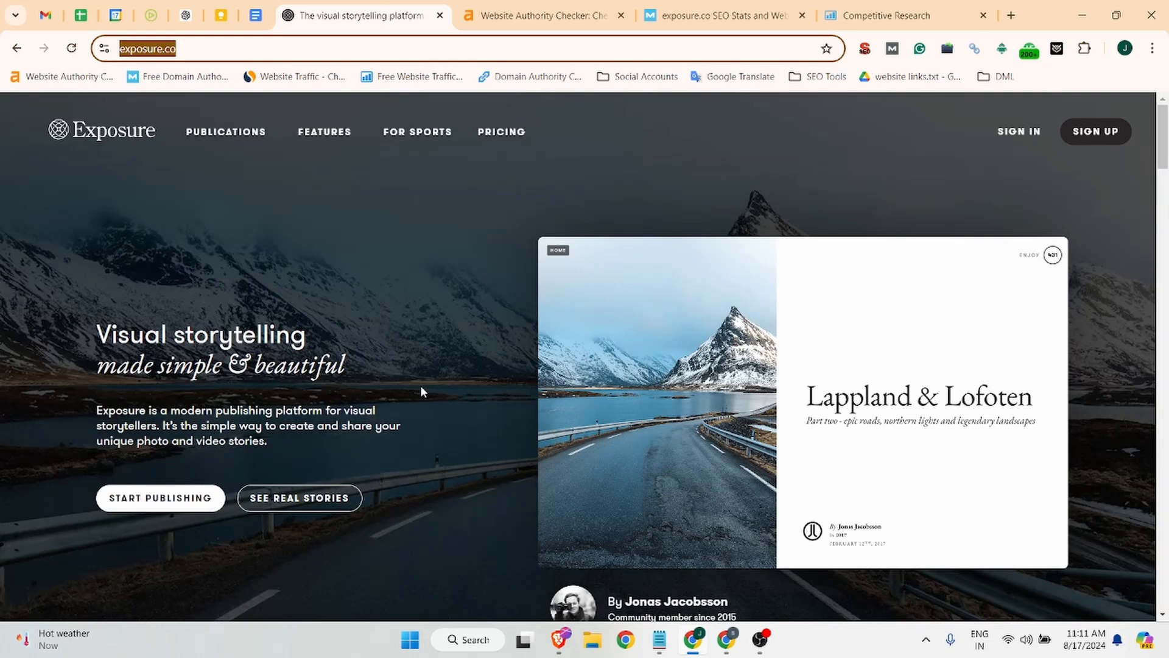
left_click(498, 6)
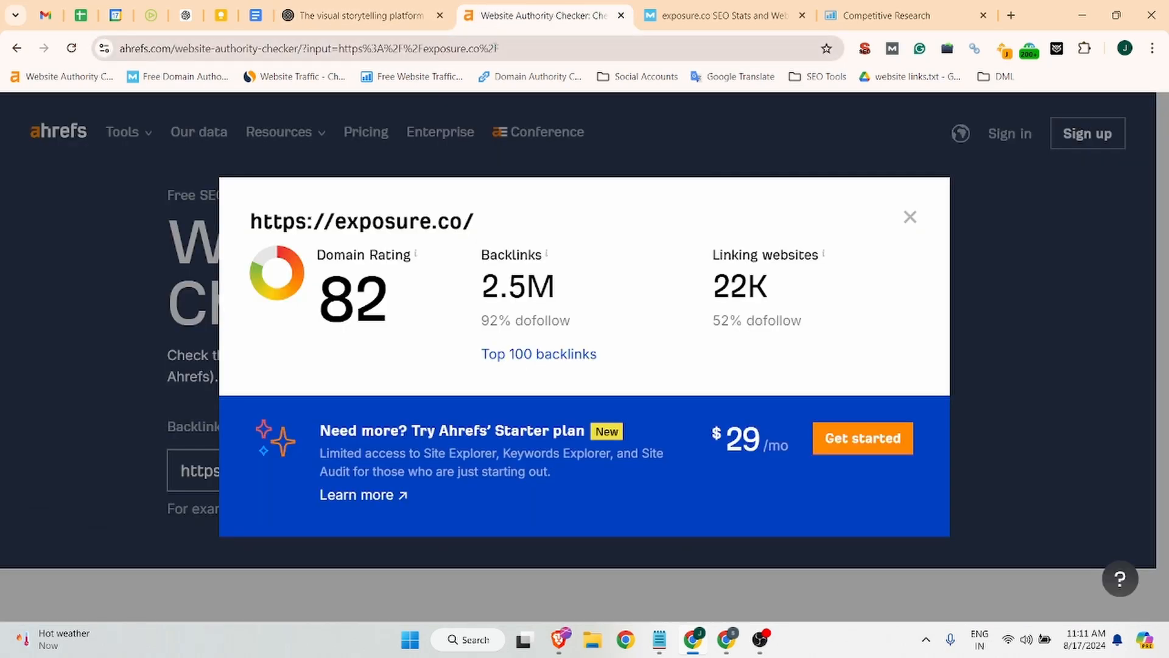
left_click(733, 7)
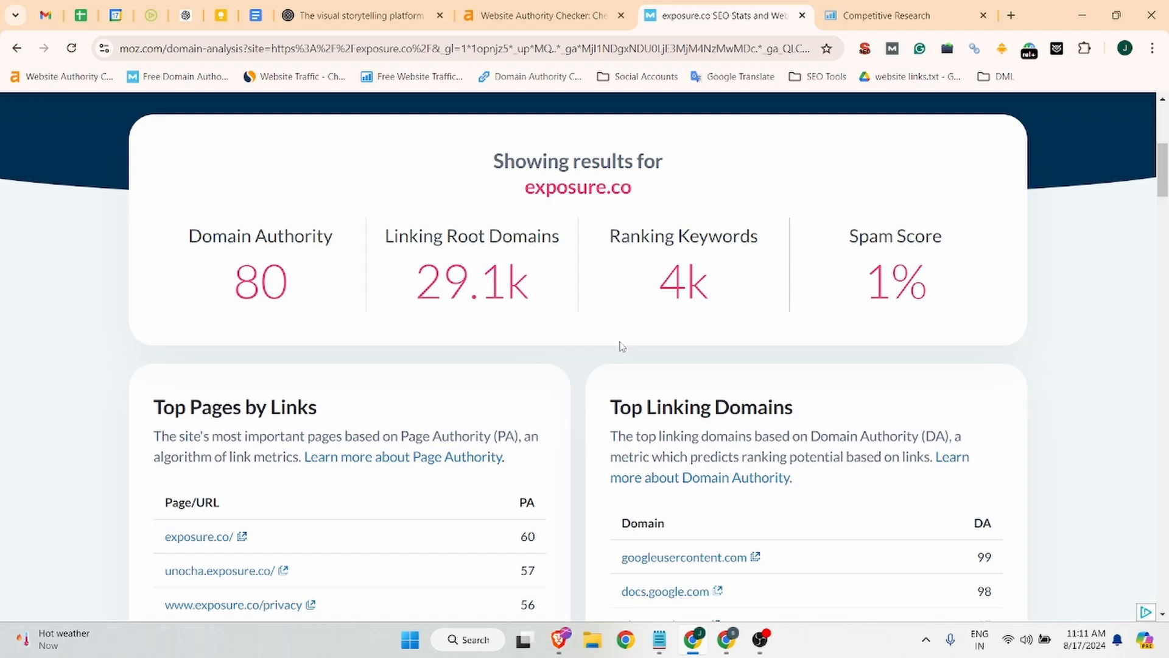
scroll(624, 348, "up", 6)
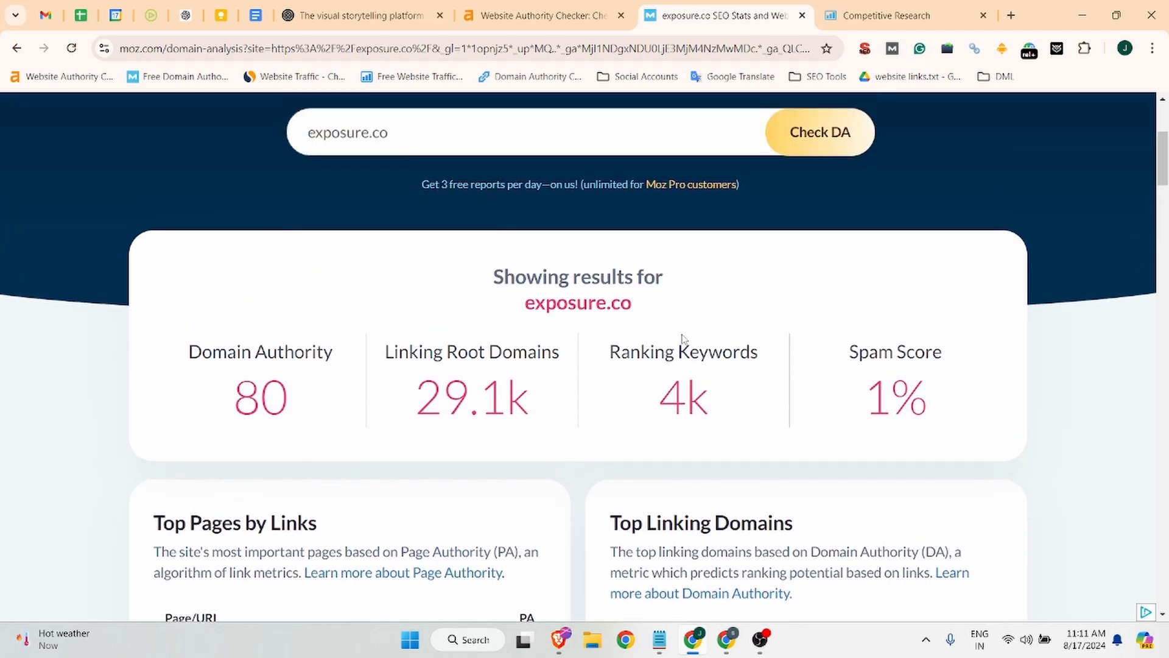
- Examine exposure.co's organic traffic and its traffic distribution by country in the SE Ranking overview
left_click(914, 16)
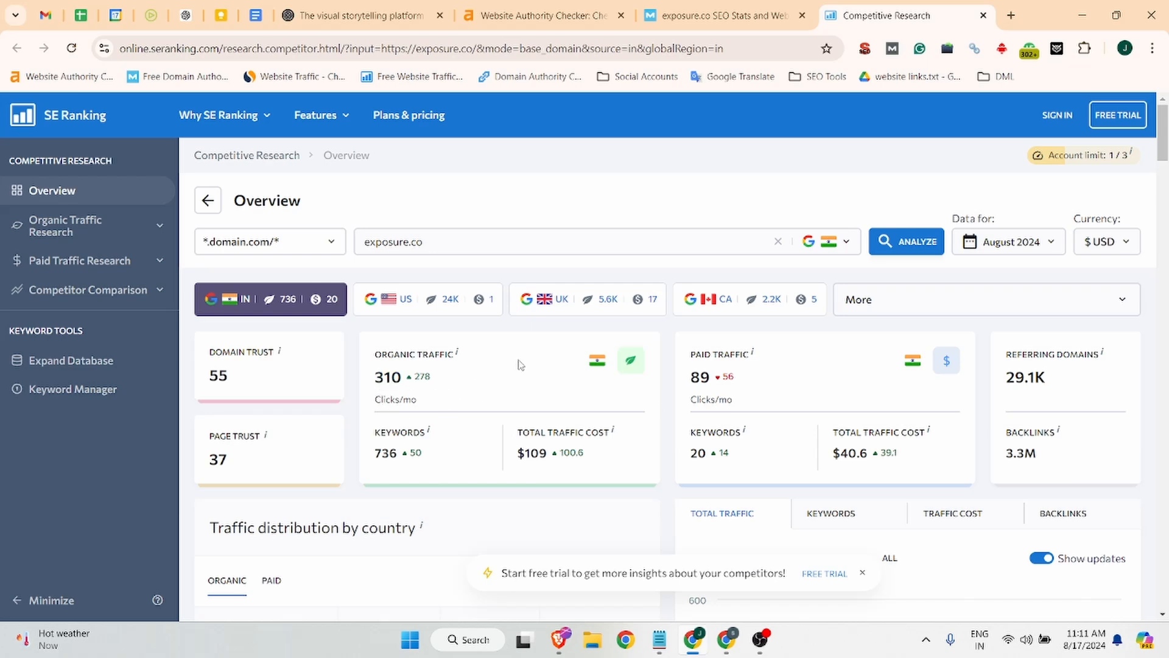
scroll(524, 378, "down", 4)
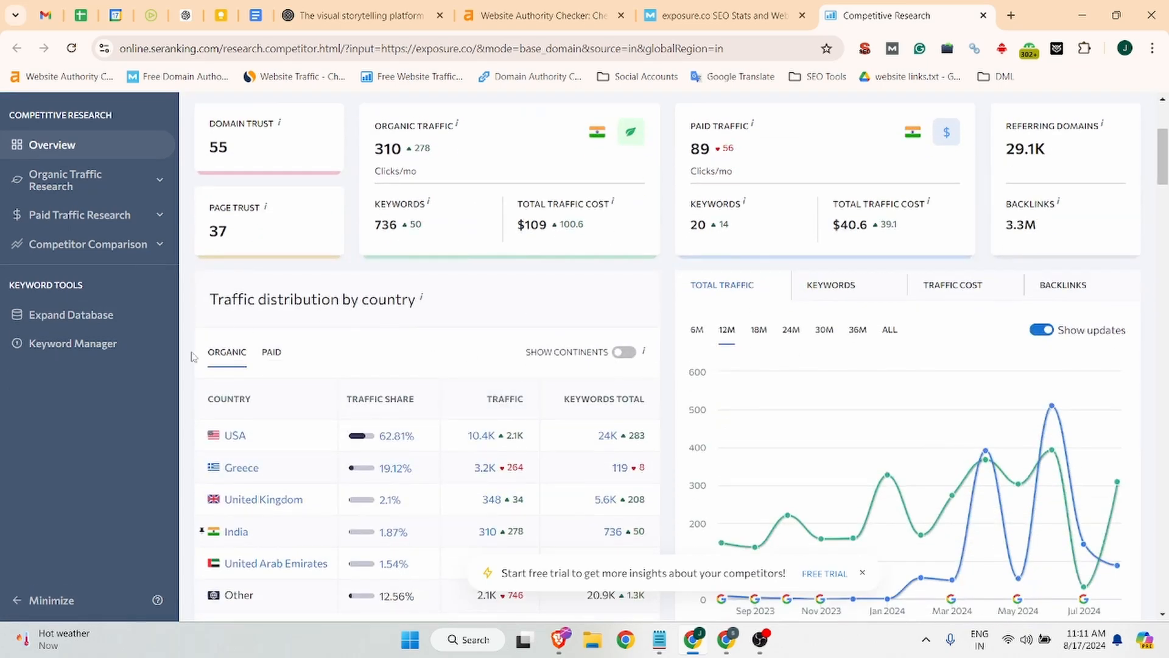
scroll(197, 357, "up", 4)
scroll(508, 206, "down", 8)
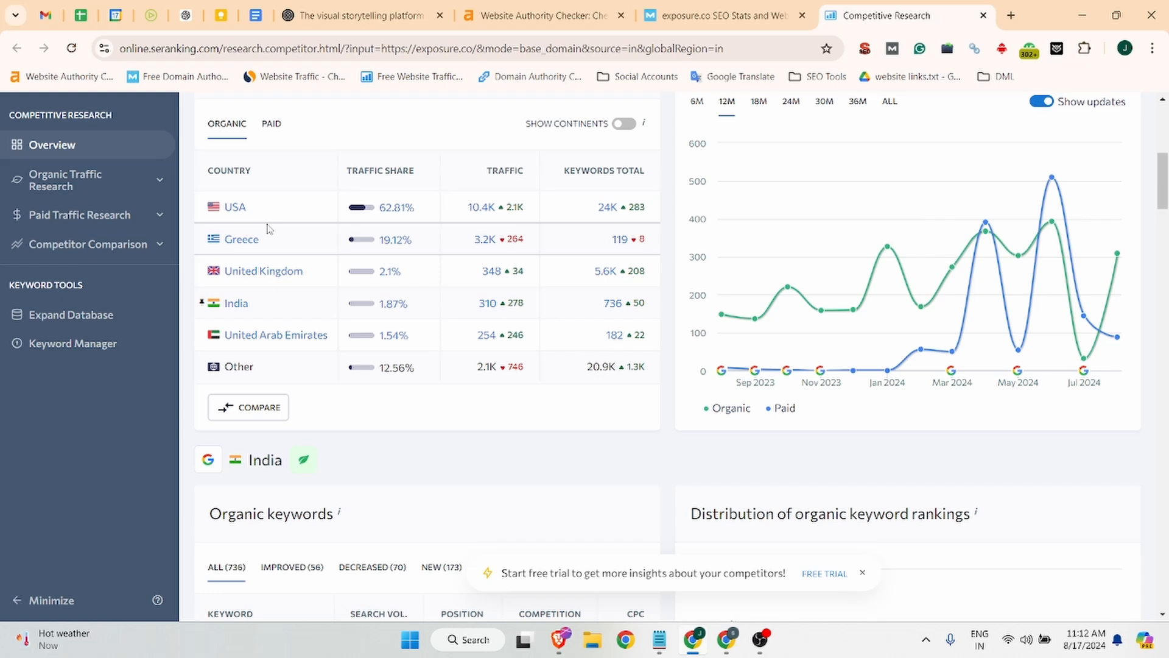
- Open Exposure's sign-up form, set the account type to A Brand or Business and enter Jobma as the business name
left_click(359, 15)
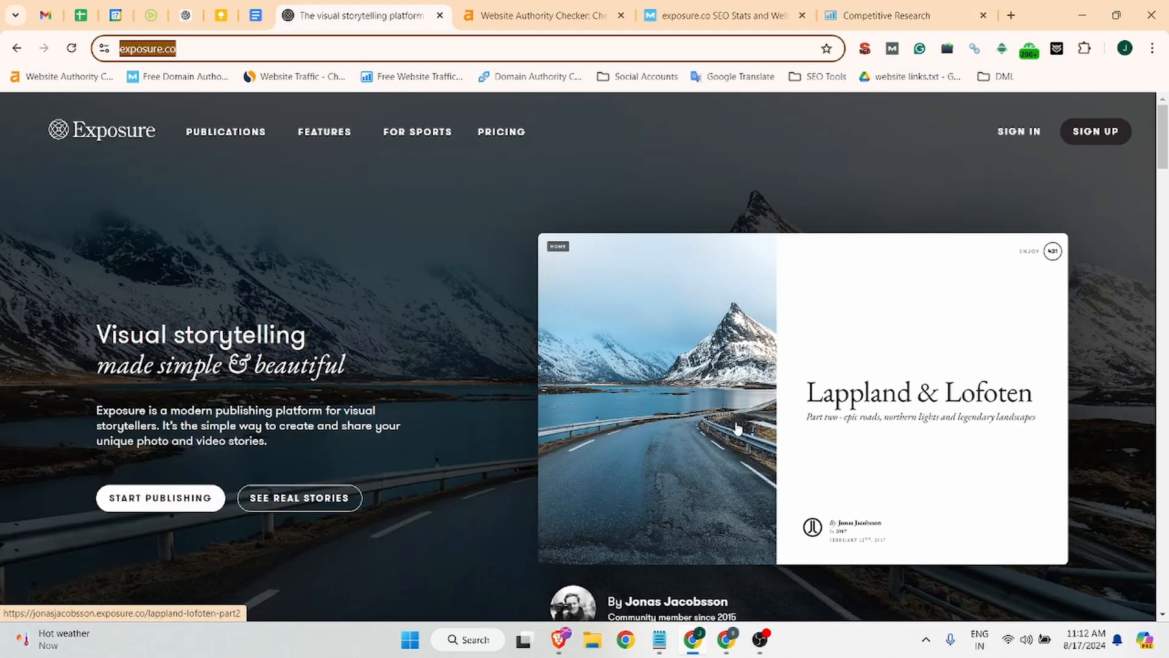
left_click(1090, 138)
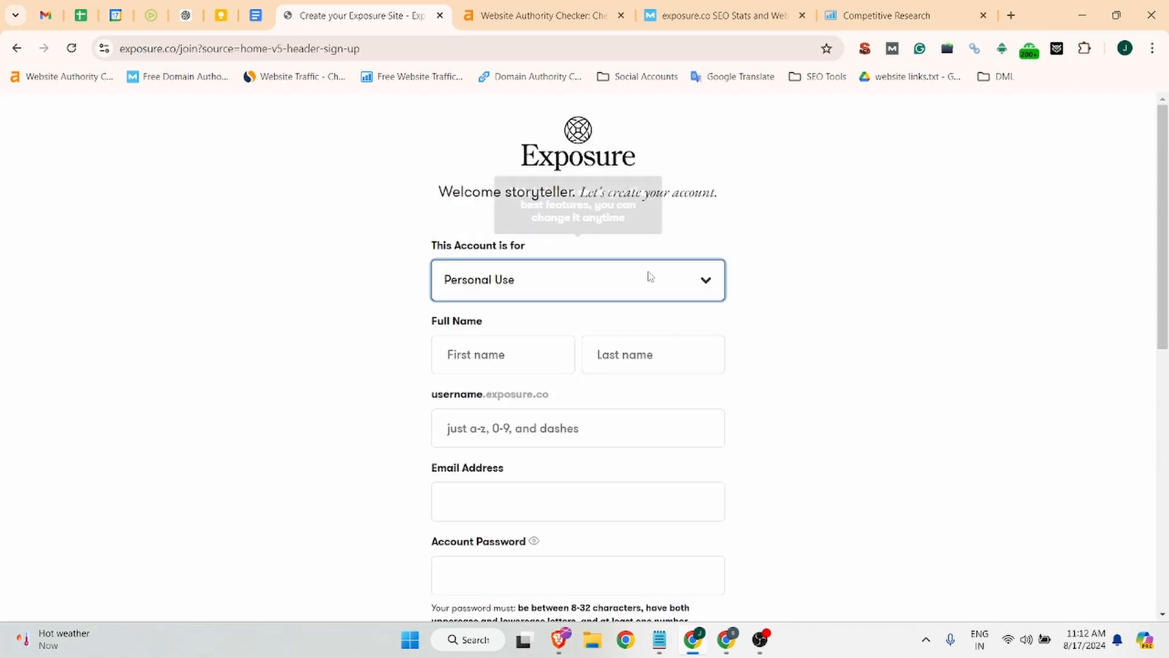
left_click(648, 277)
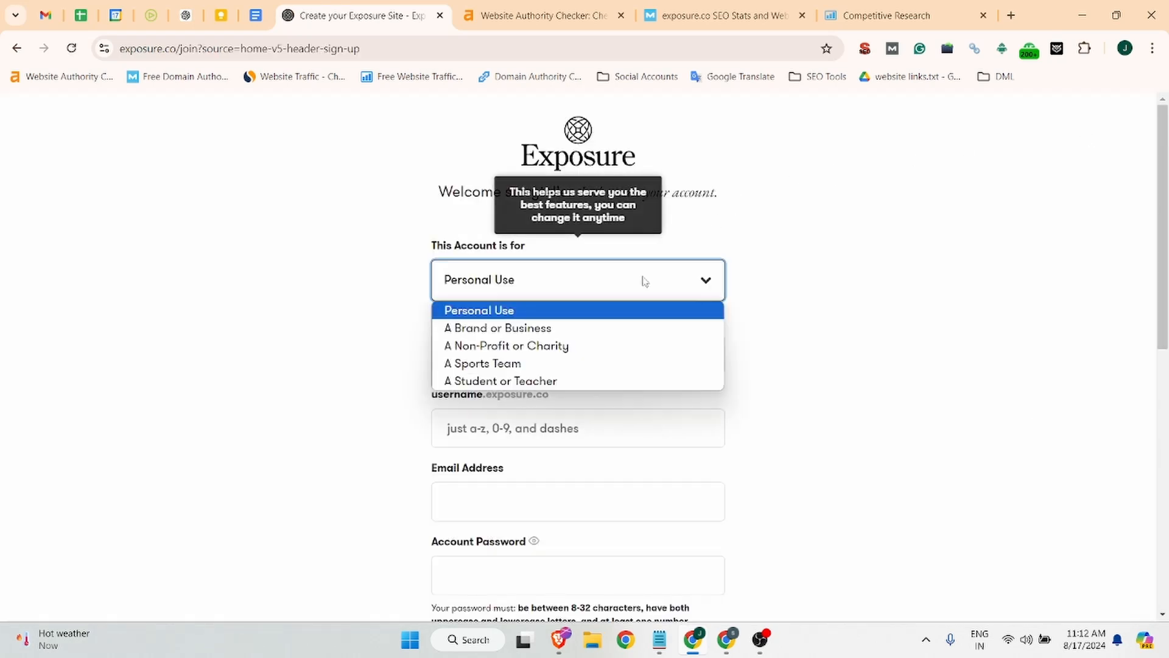
left_click(579, 330)
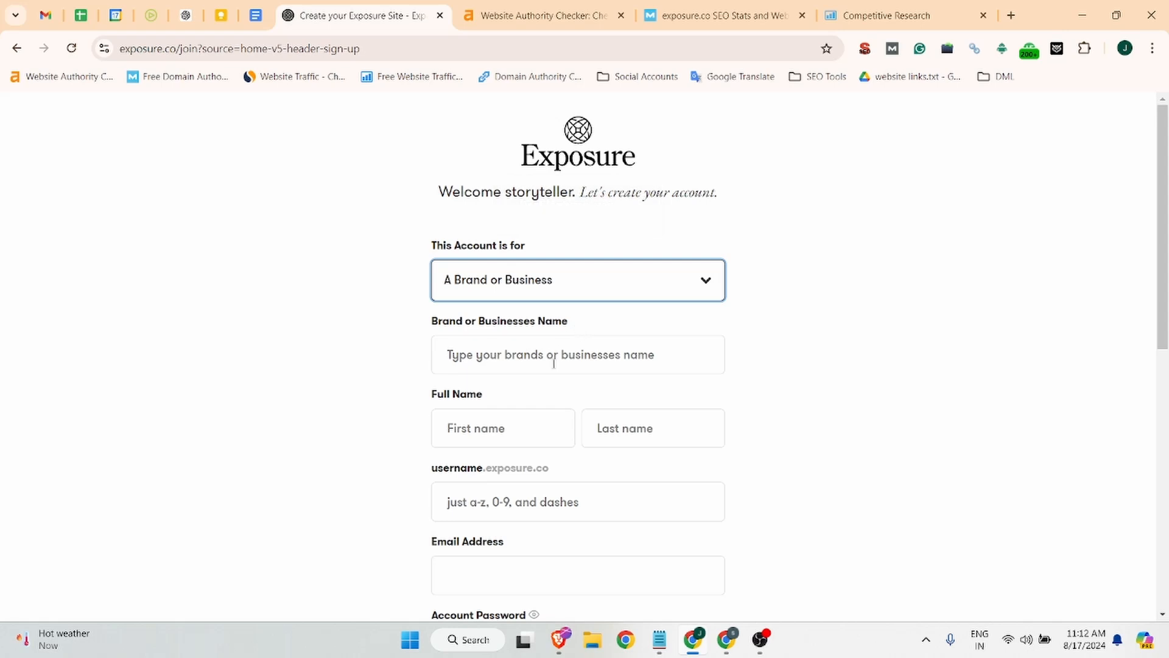
left_click(547, 354)
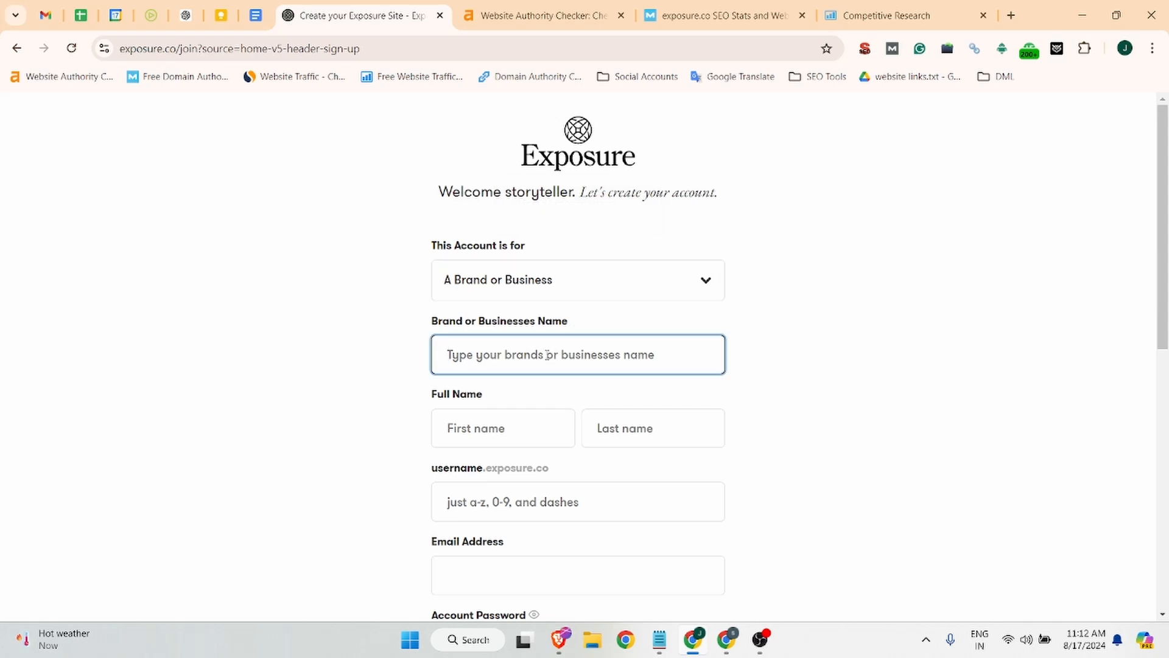
type("Jobma")
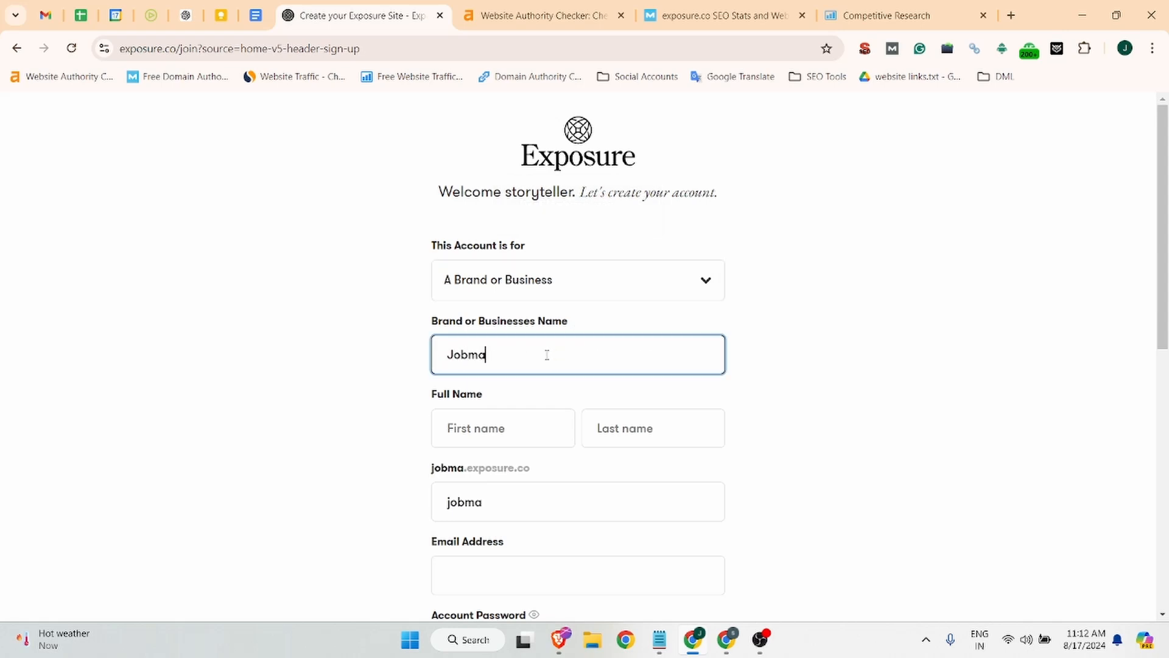
- Fill in the account holder's first name, last name and email address, keeping jobma as the username
left_click(495, 416)
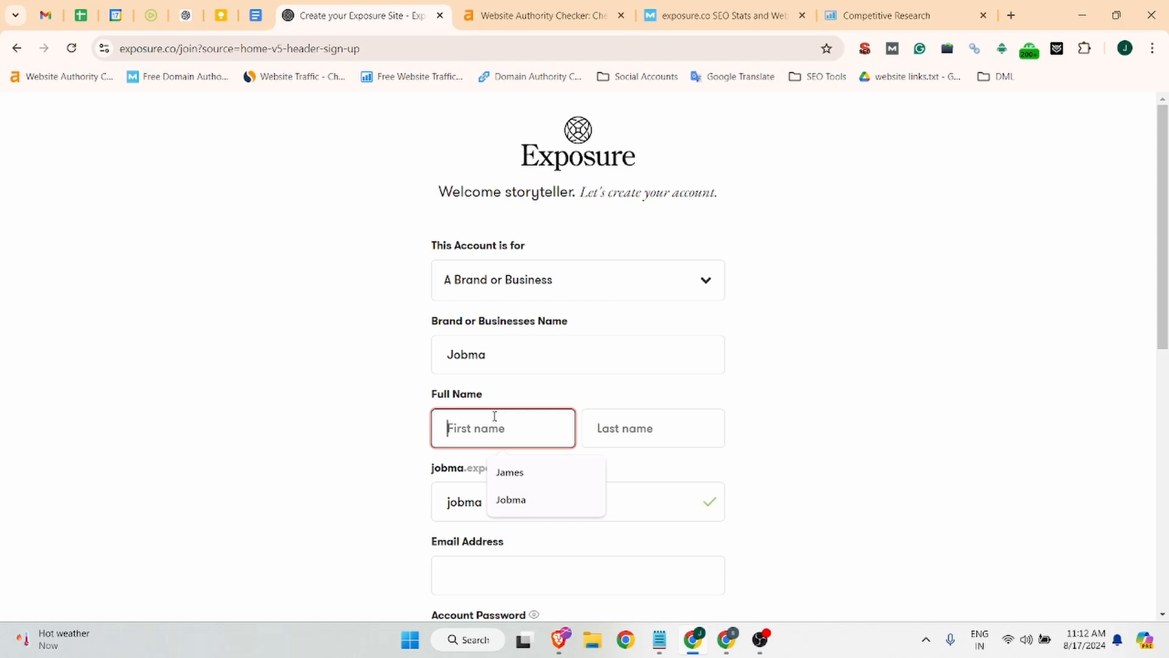
left_click(524, 472)
left_click(603, 428)
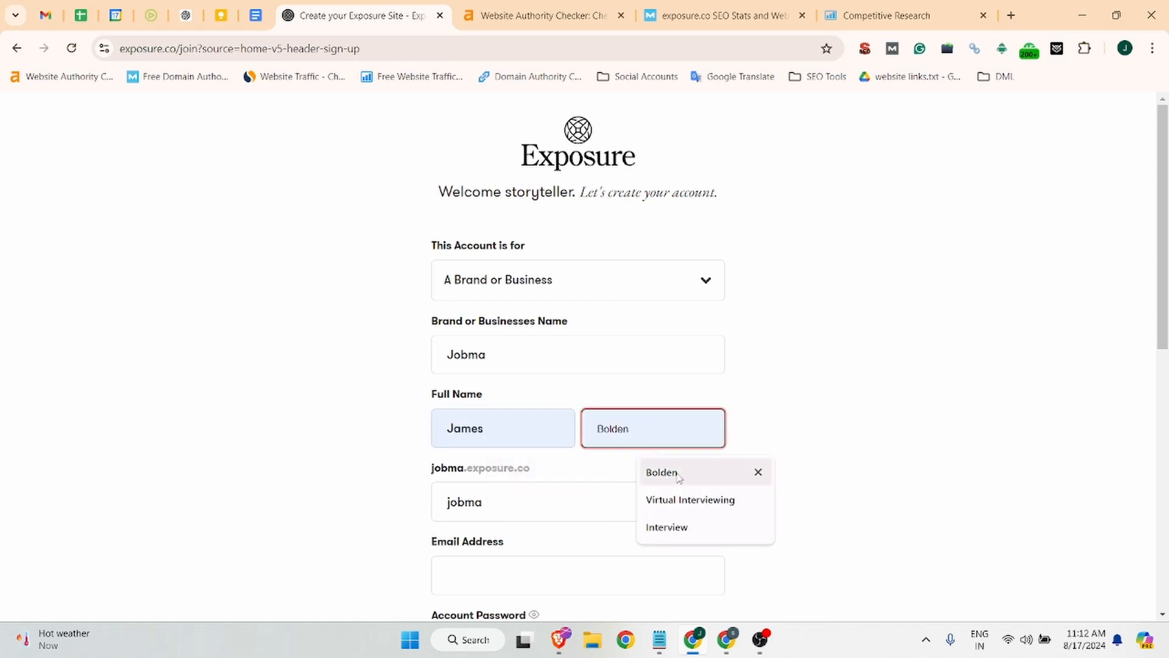
left_click(670, 473)
scroll(619, 406, "down", 1)
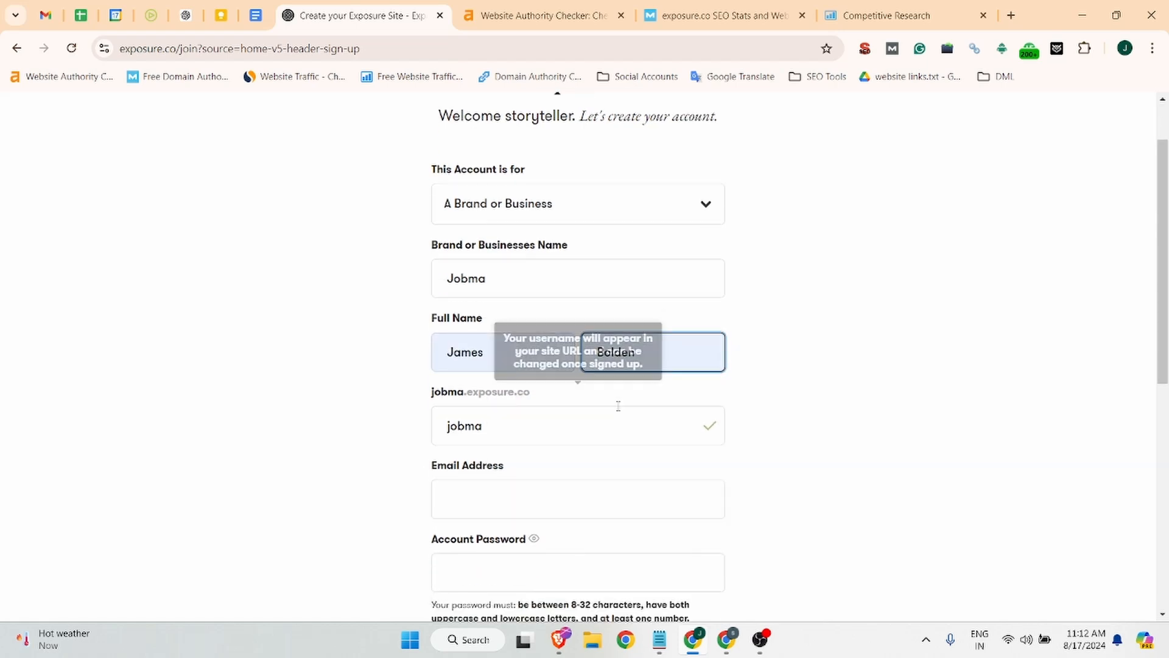
left_click_drag(516, 351, 435, 352)
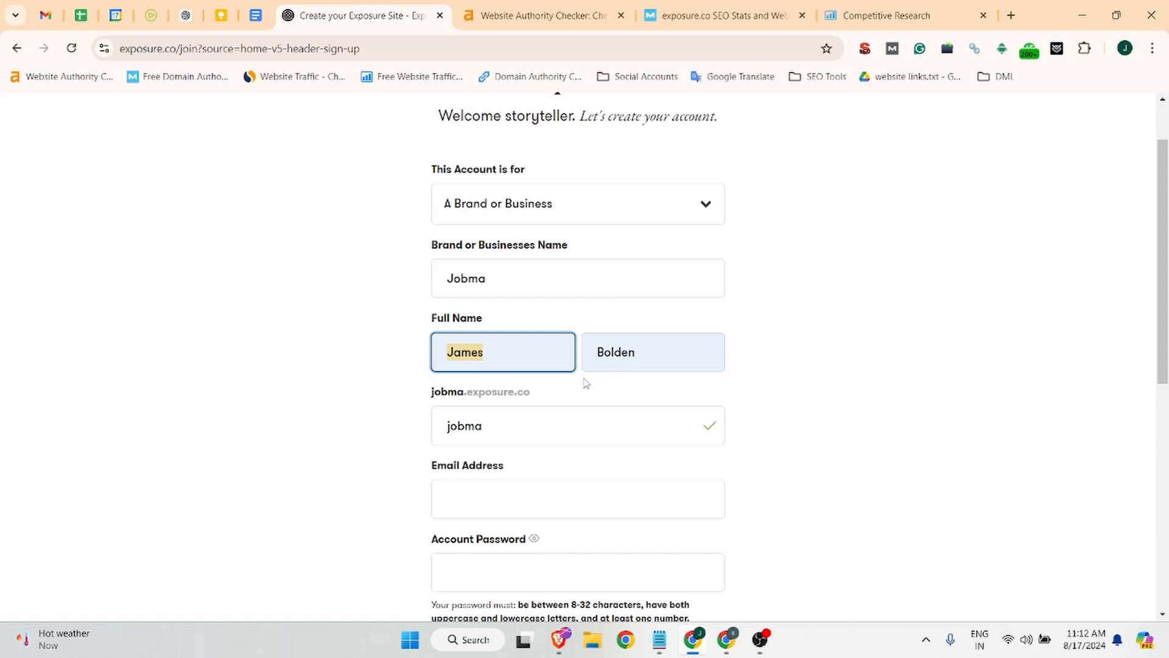
scroll(586, 383, "down", 1)
left_click_drag(509, 353, 437, 357)
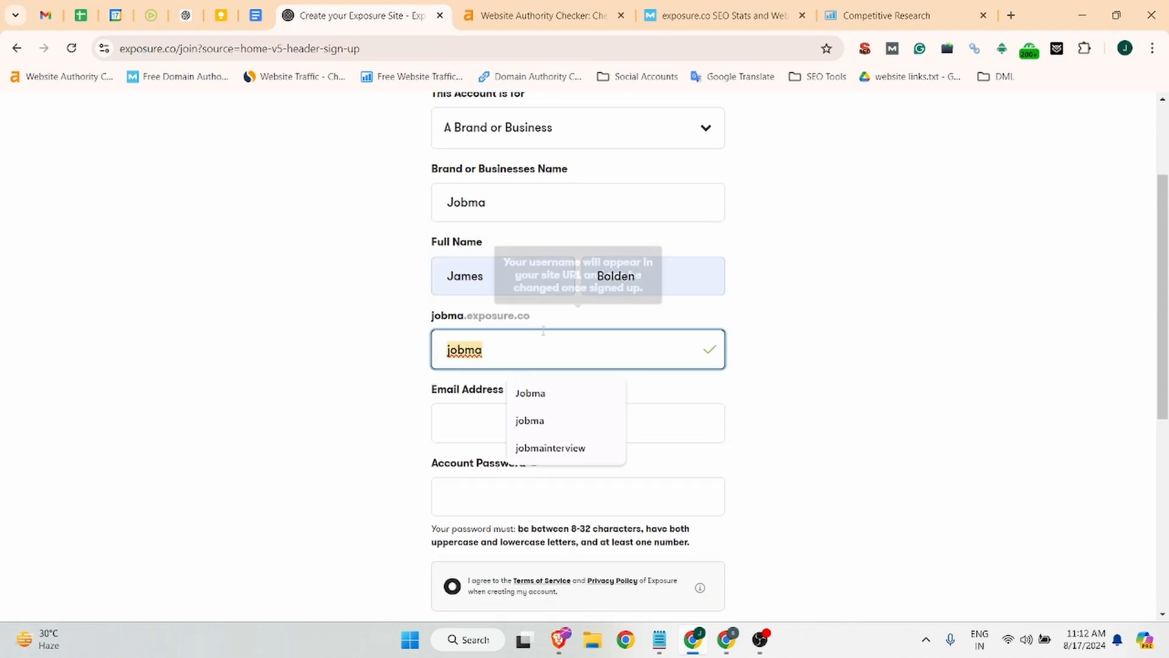
left_click(906, 374)
left_click(463, 436)
left_click(536, 466)
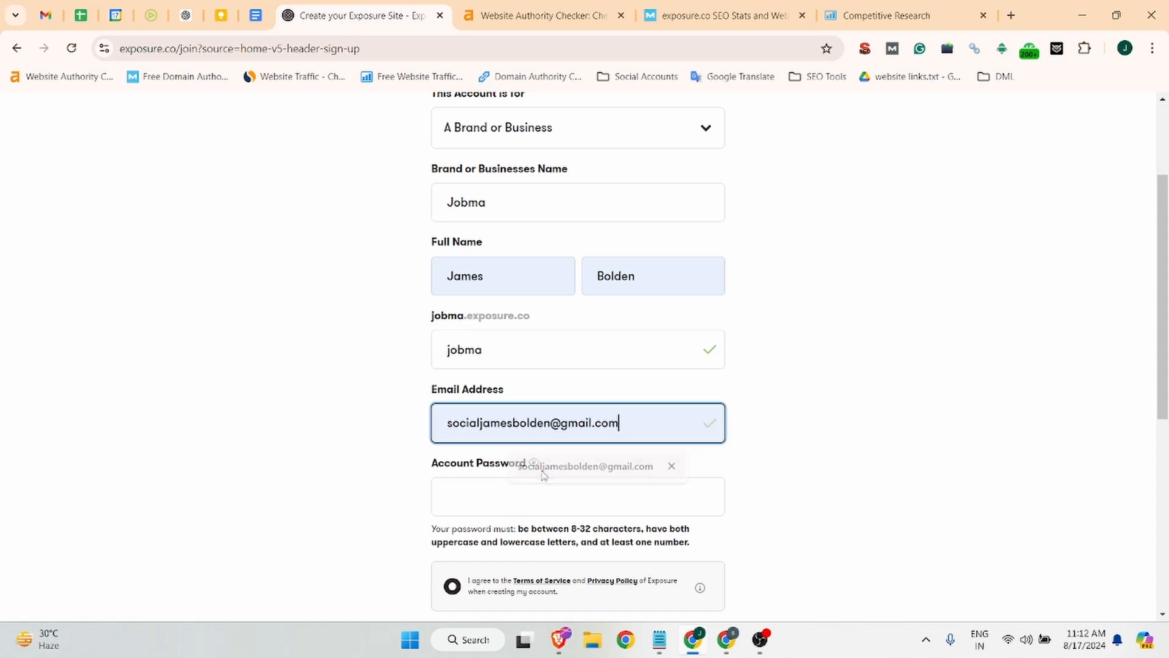
- Try to create the account with a self-chosen account password, accepting the terms and completing the reCAPTCHA check
left_click(507, 482)
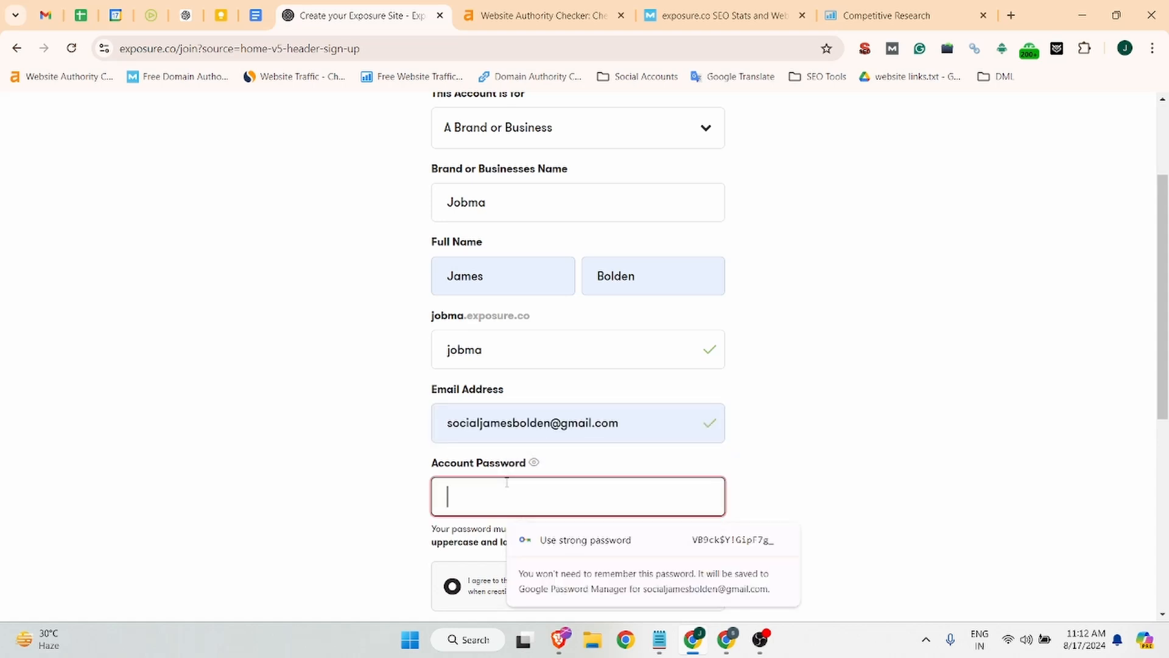
type("*******")
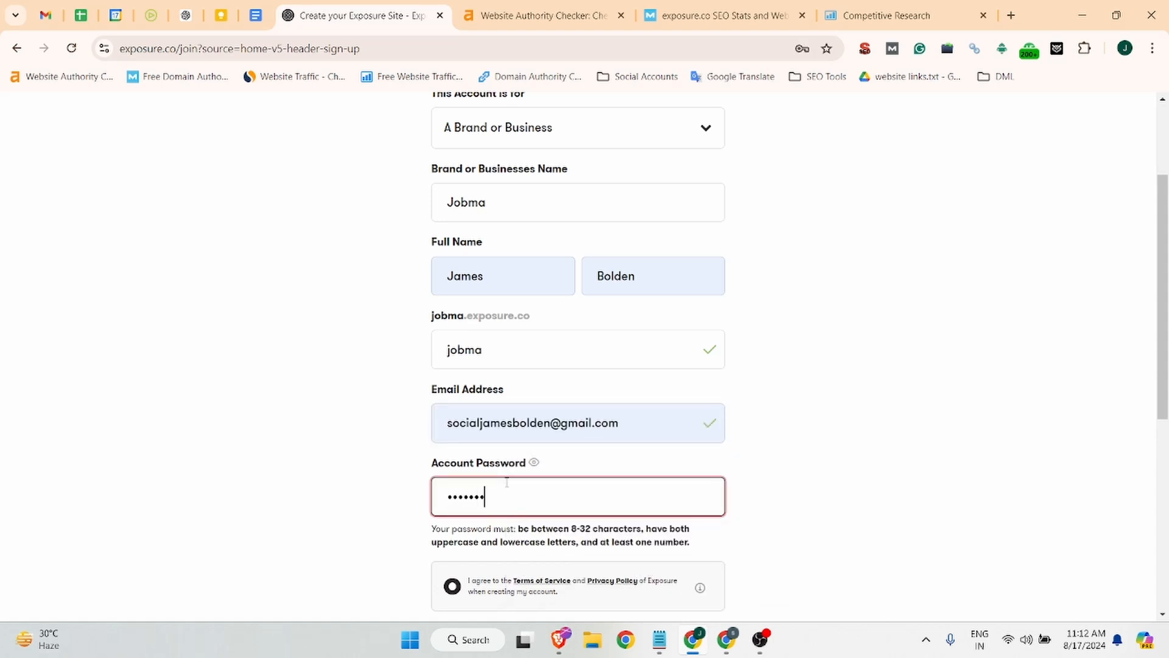
type("***")
scroll(506, 482, "down", 4)
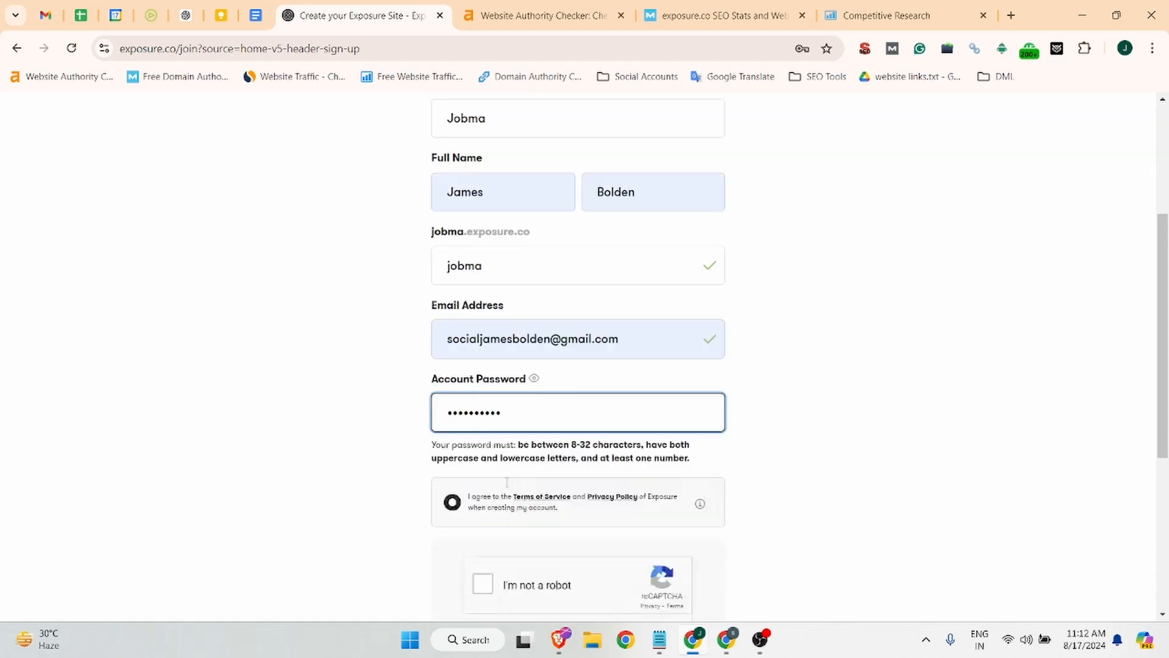
left_click(453, 360)
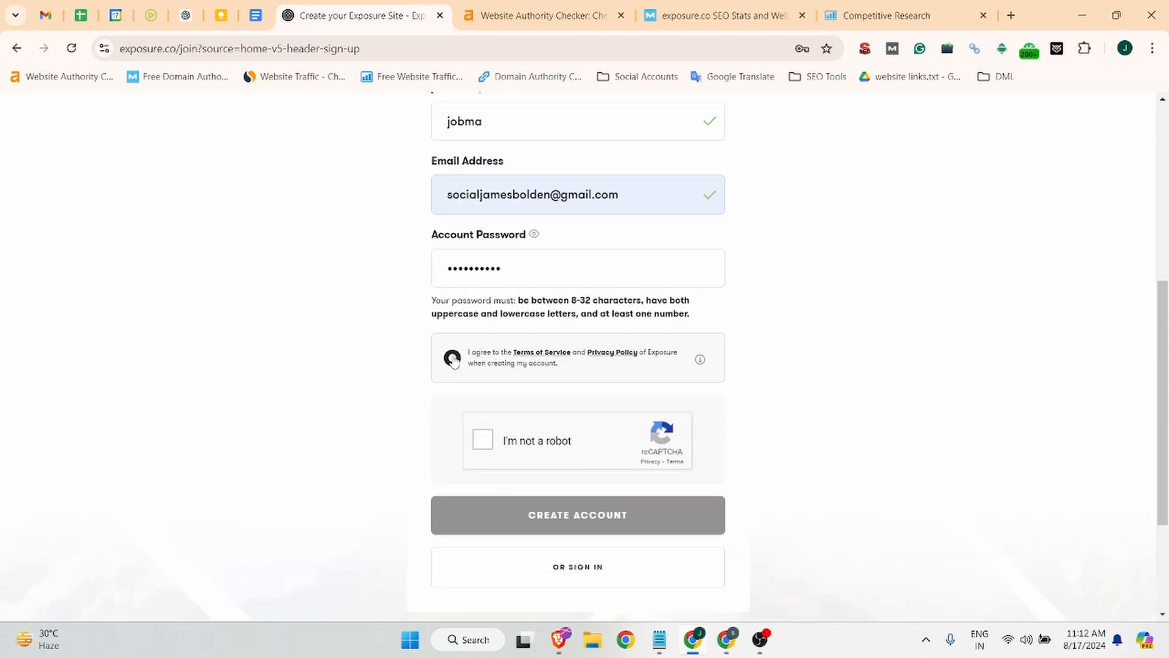
left_click(483, 435)
left_click(576, 521)
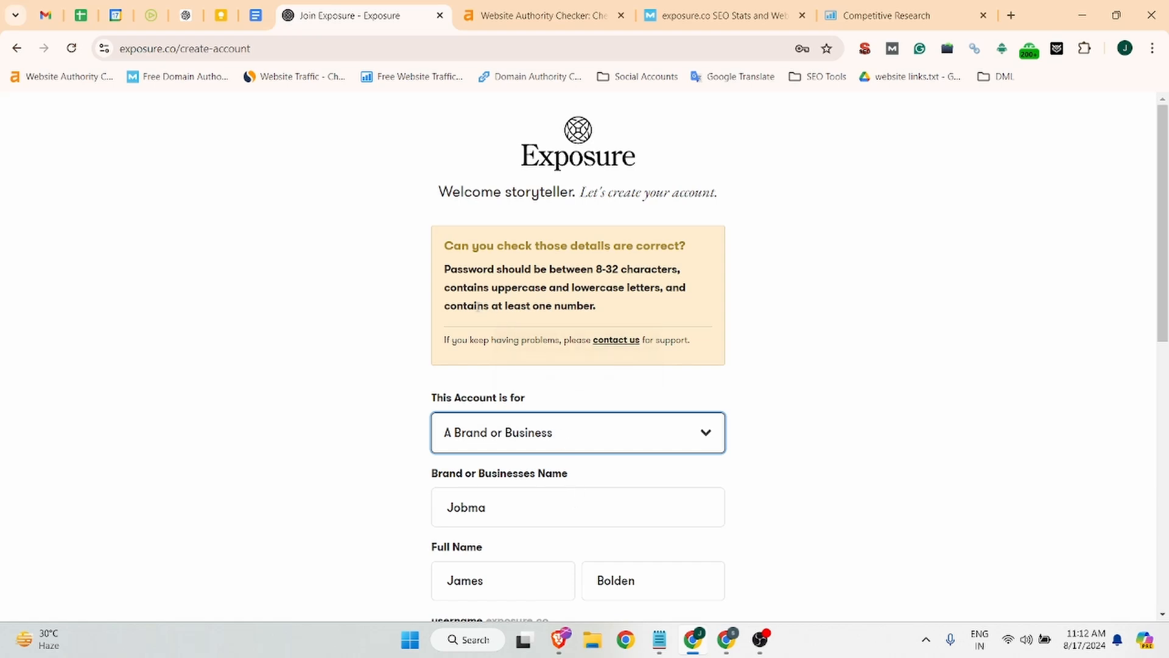
- Retry creating the account with a longer account password, accepting the terms and completing the reCAPTCHA check again
scroll(601, 369, "down", 10)
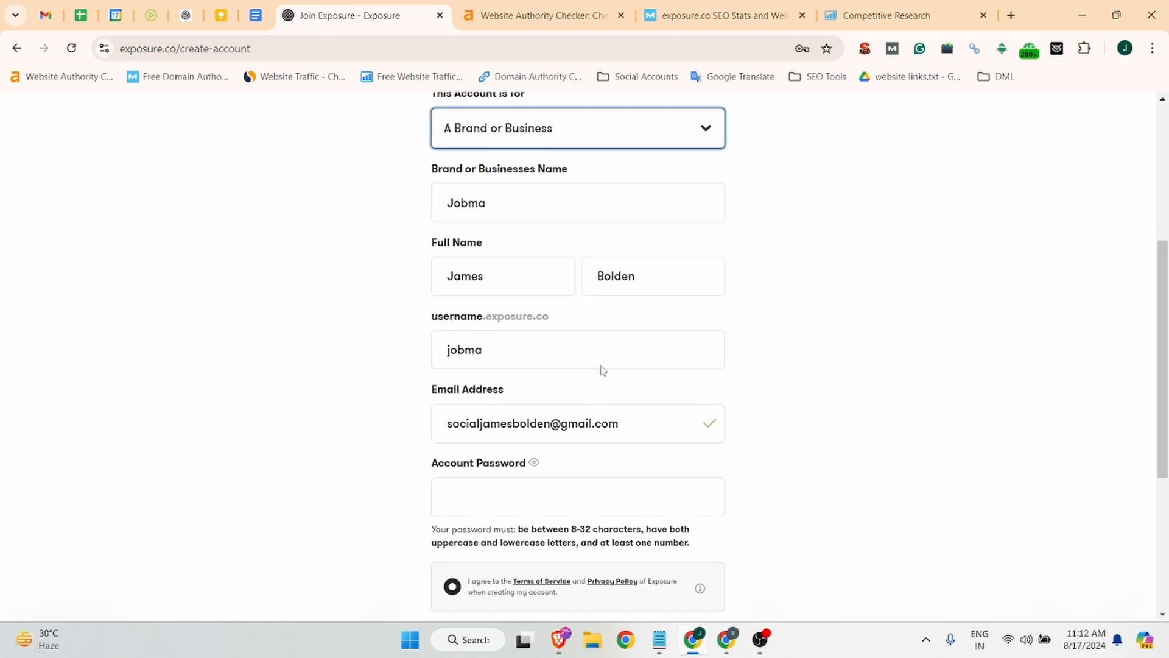
scroll(466, 356, "up", 3)
left_click(466, 356)
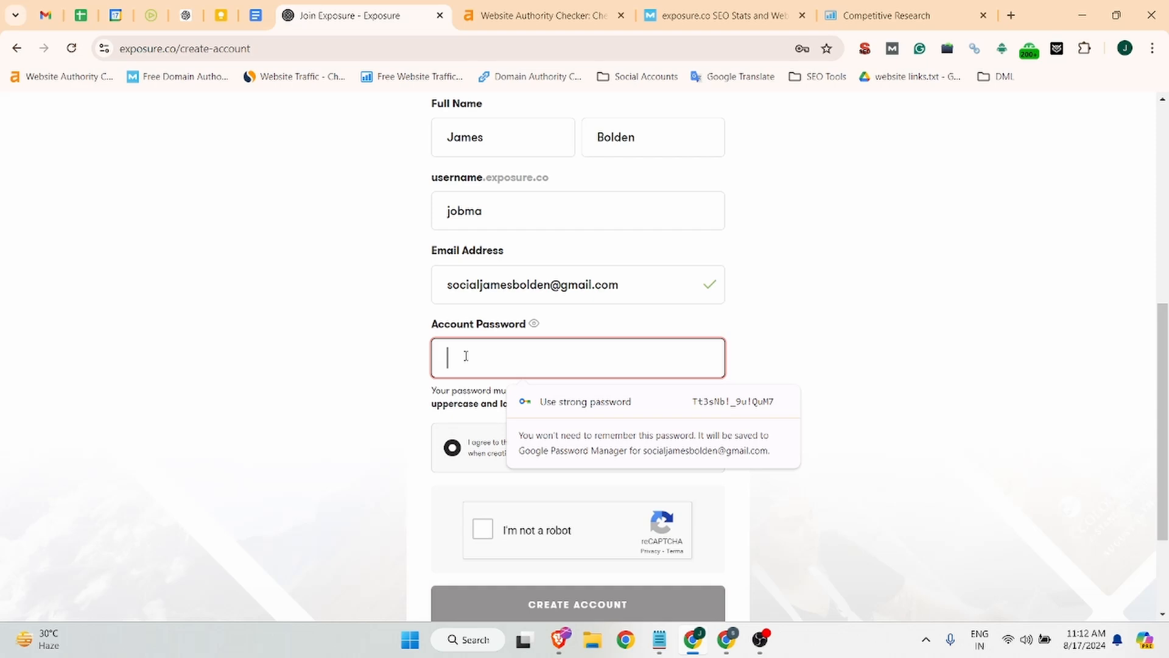
type("••••••••")
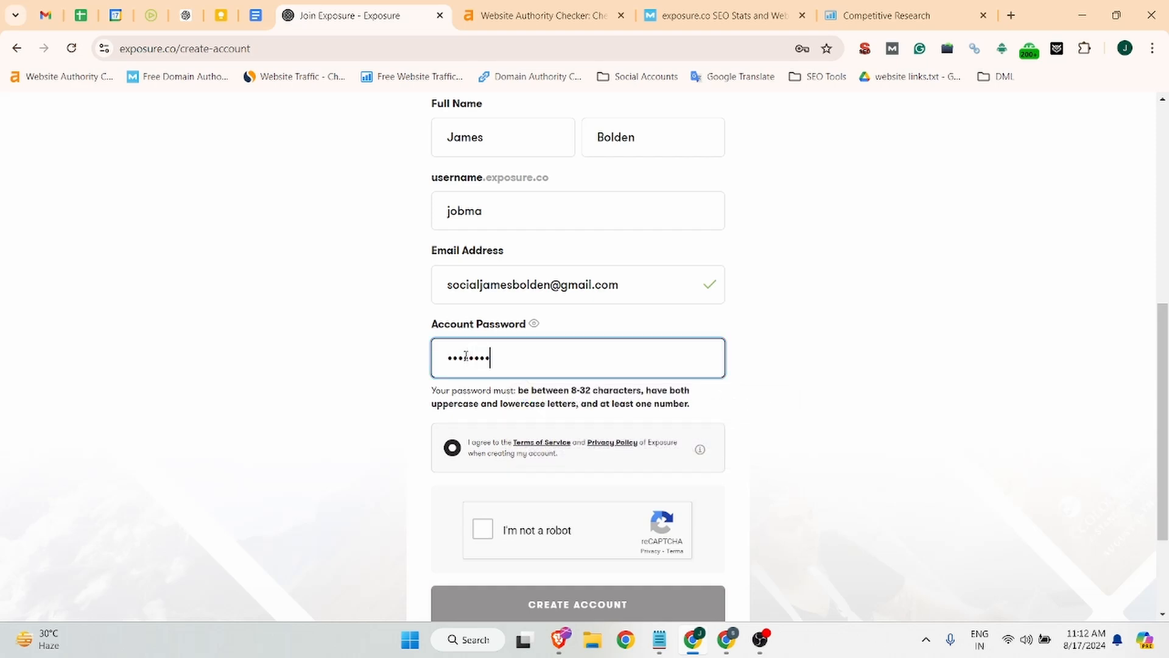
type("•••")
scroll(466, 356, "down", 1)
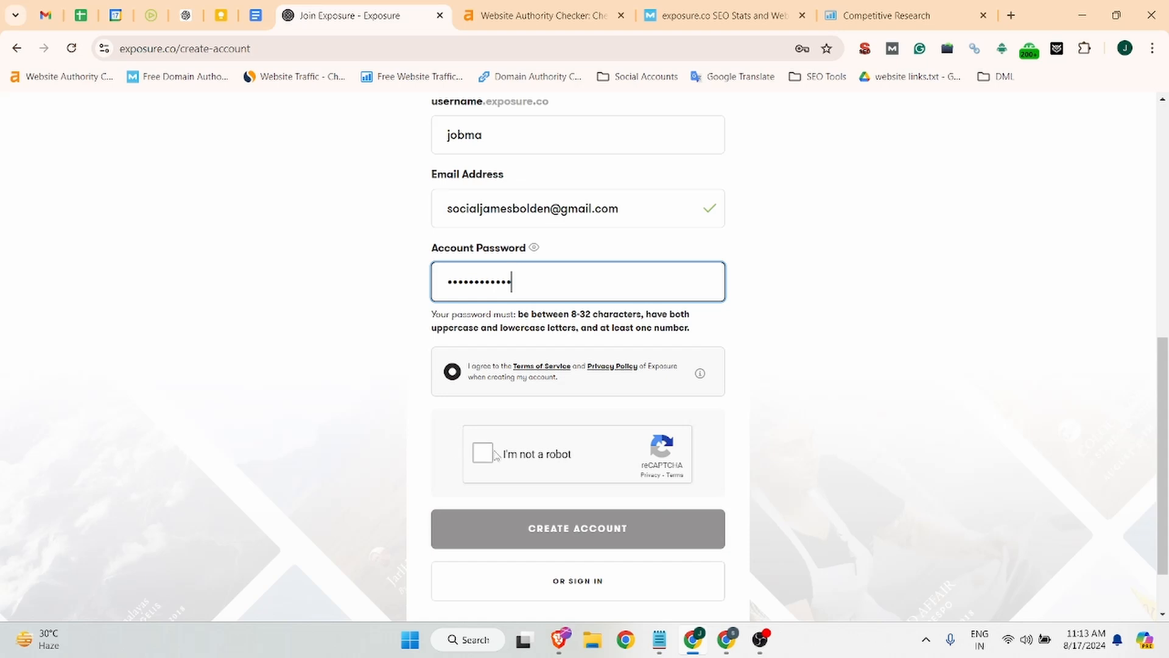
left_click(452, 369)
left_click(484, 454)
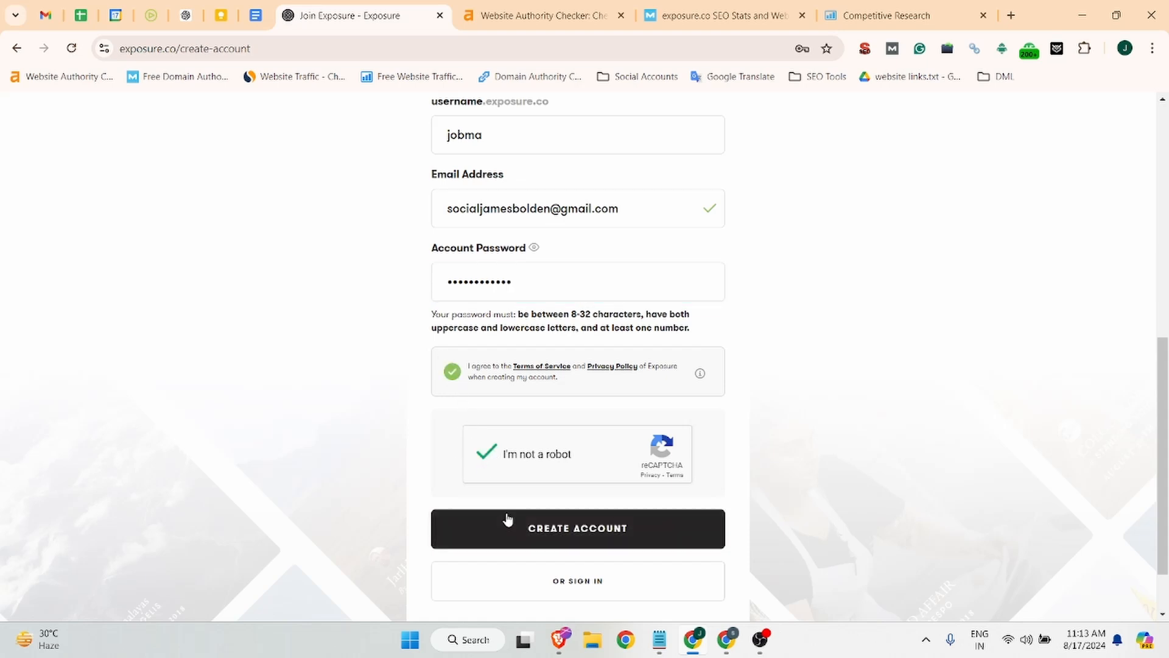
left_click(525, 533)
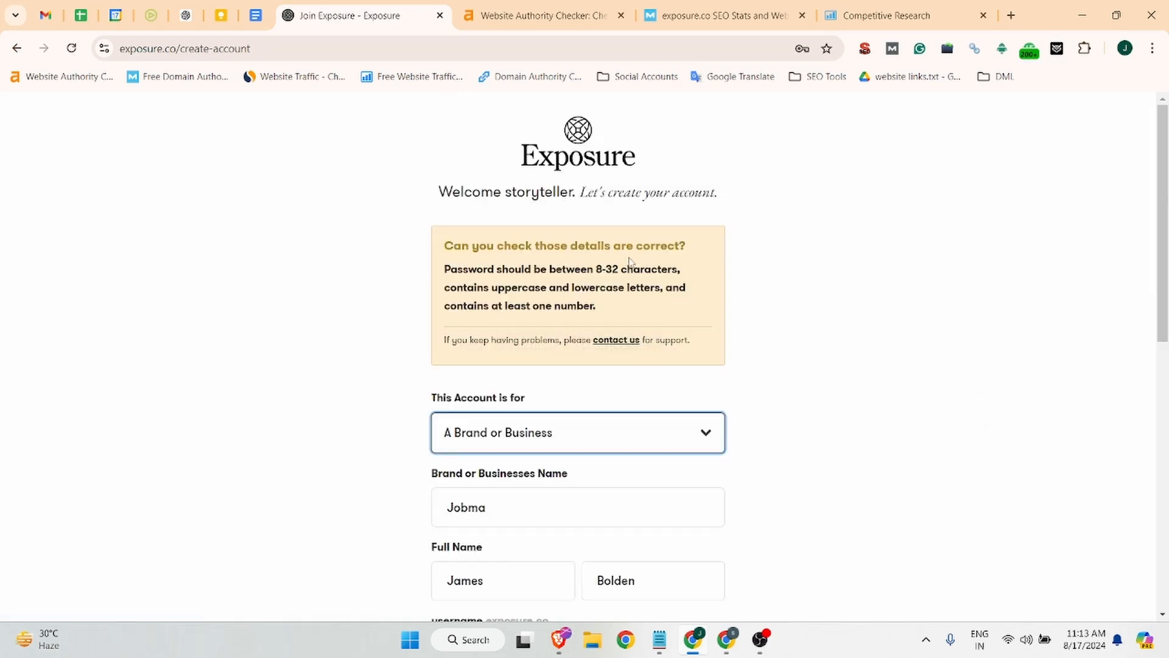
- Fill the account password with the browser's suggested strong password, agree to the terms, complete the reCAPTCHA and create the account
scroll(629, 264, "down", 4)
scroll(566, 365, "down", 1)
left_click(544, 512)
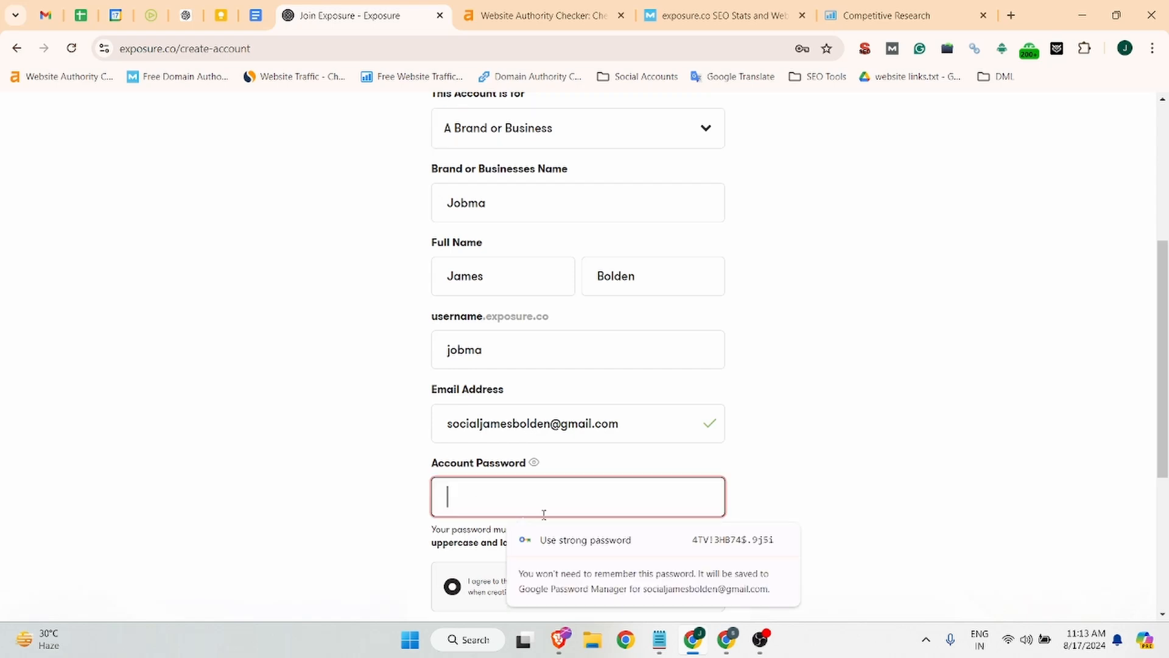
left_click(579, 539)
scroll(463, 472, "down", 3)
left_click(453, 440)
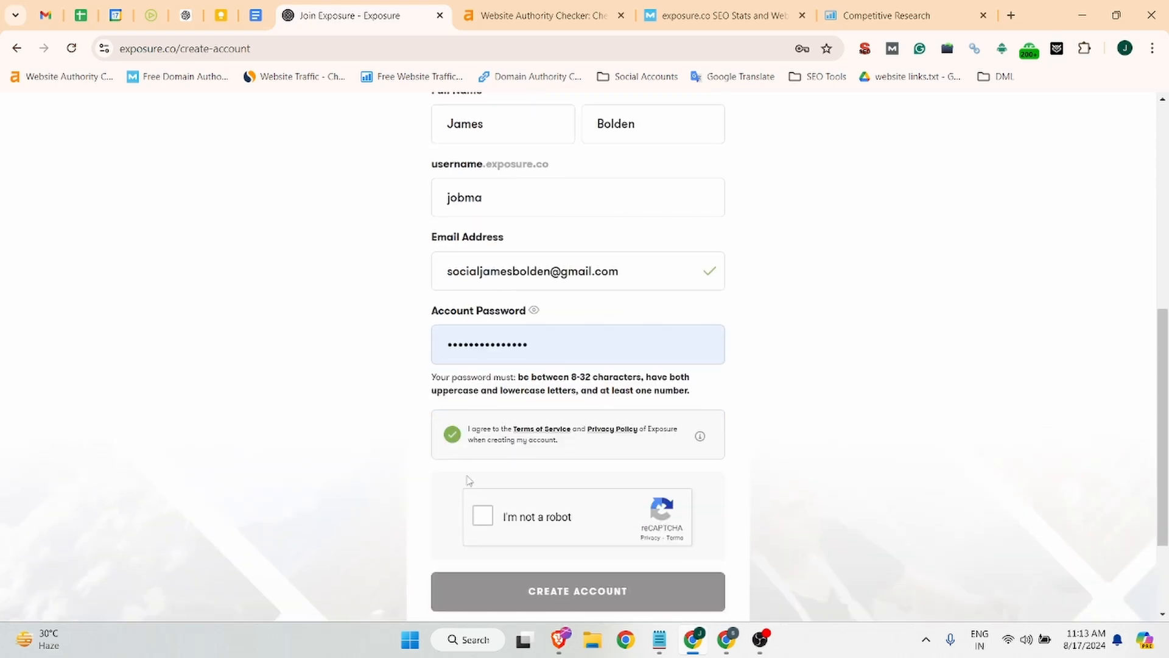
left_click(483, 516)
scroll(591, 507, "down", 1)
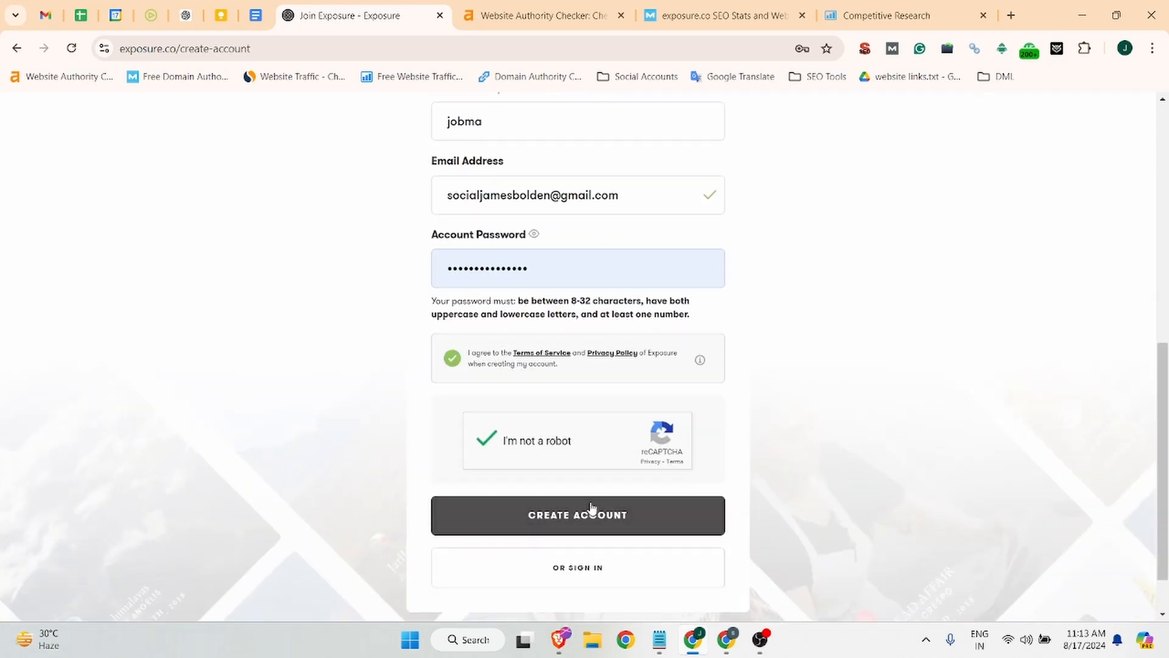
left_click(592, 515)
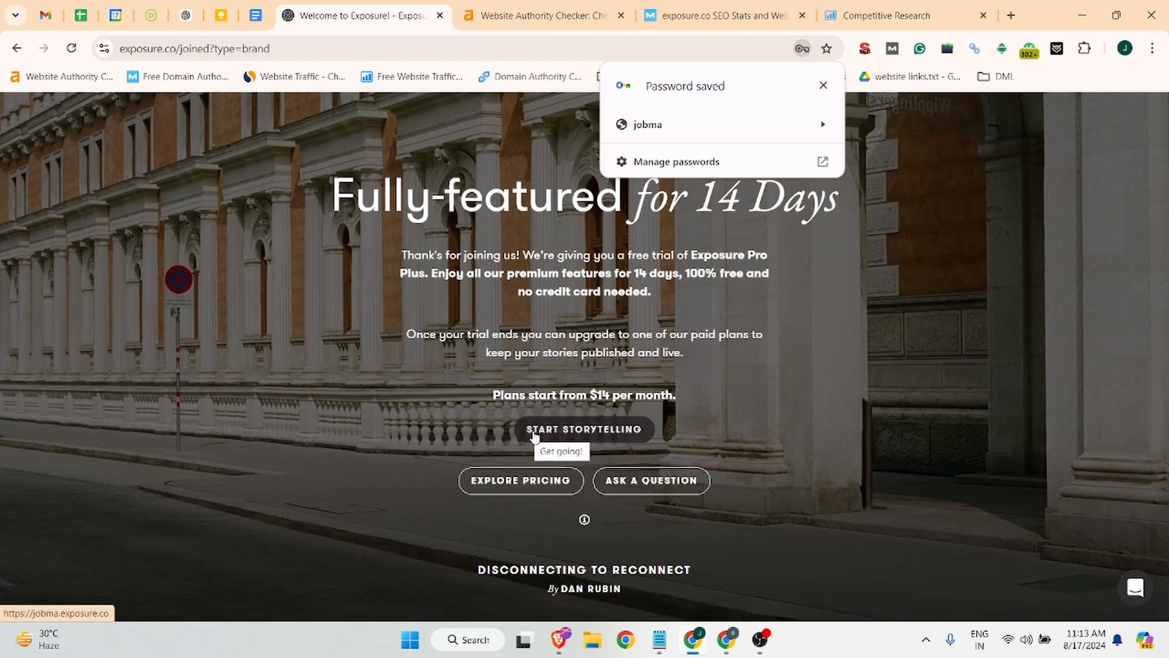
- Enter the new Jobma site from the welcome page, start a new story and open it for editing
left_click(570, 434)
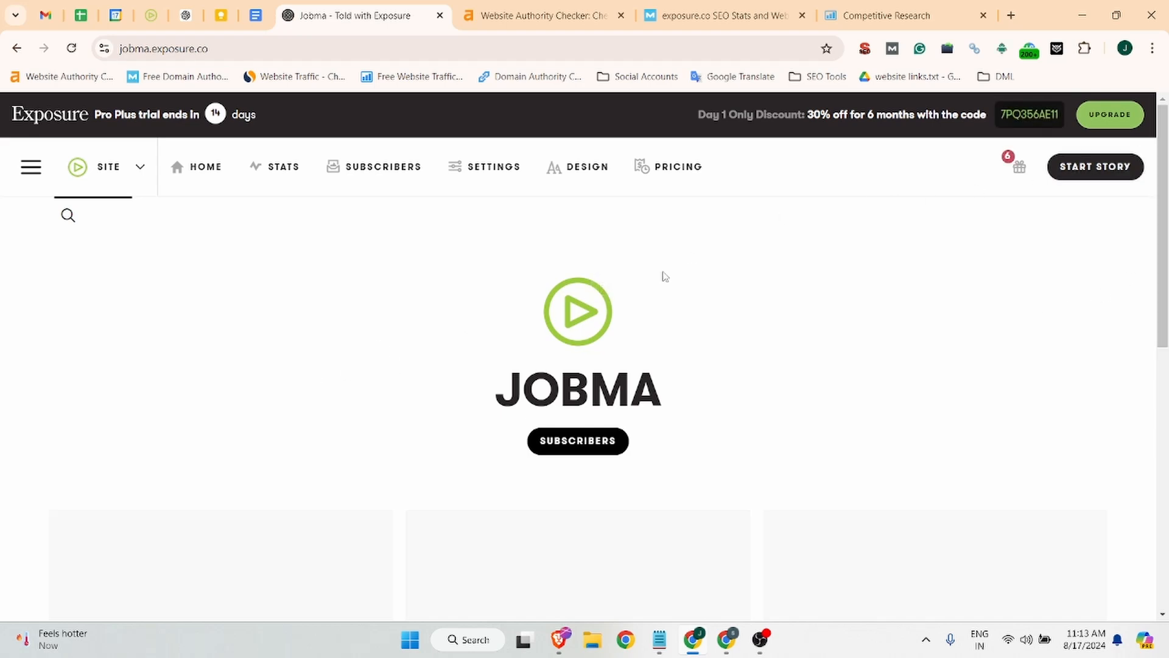
left_click(1080, 174)
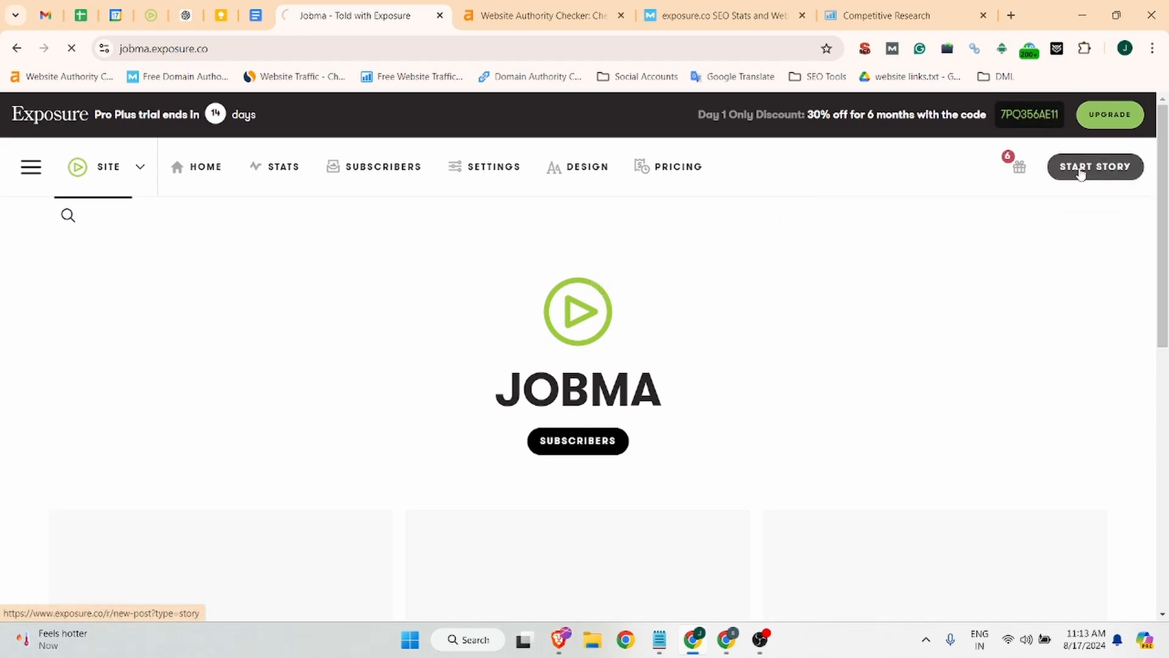
scroll(456, 329, "down", 7)
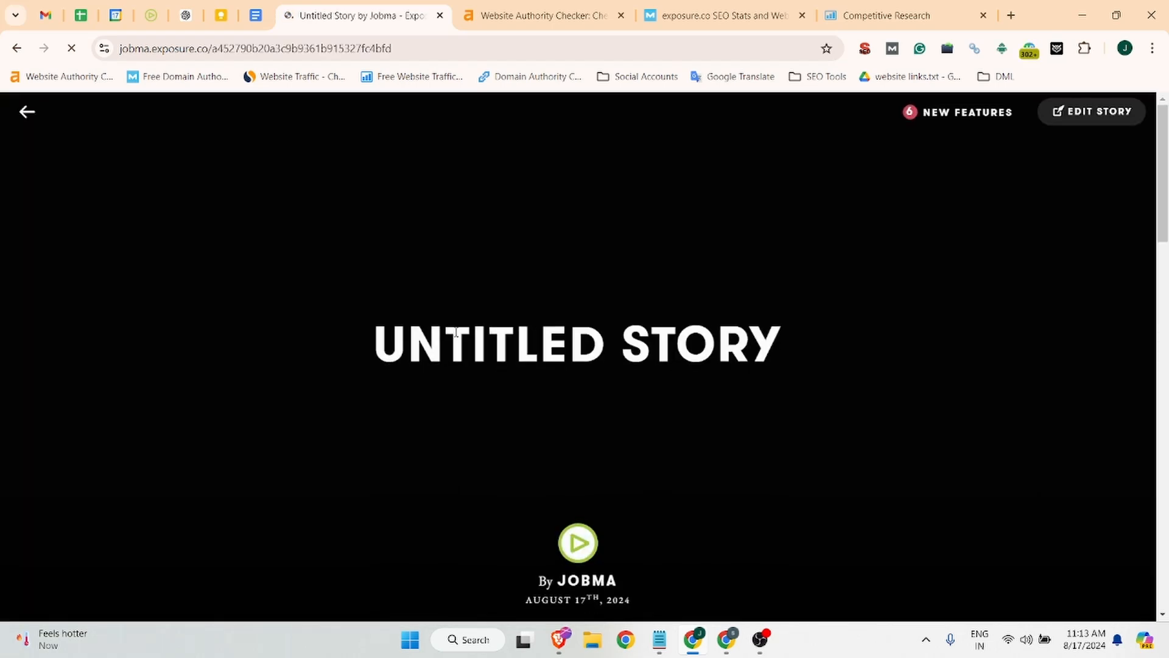
scroll(456, 331, "down", 7)
scroll(1037, 331, "up", 7)
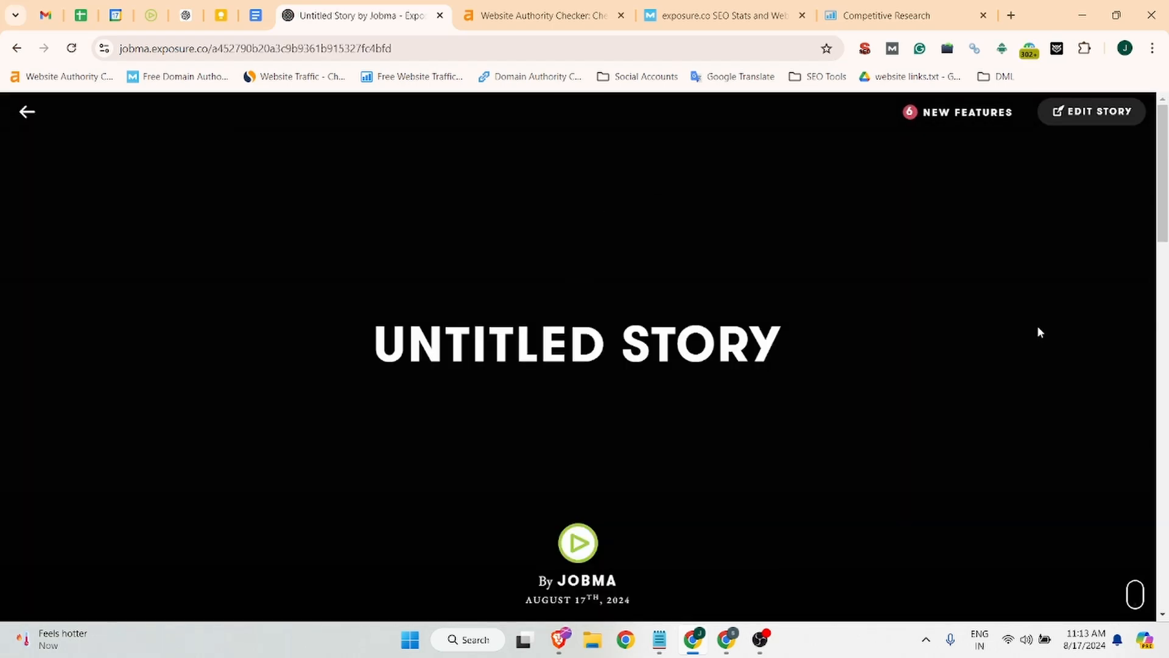
left_click(1109, 112)
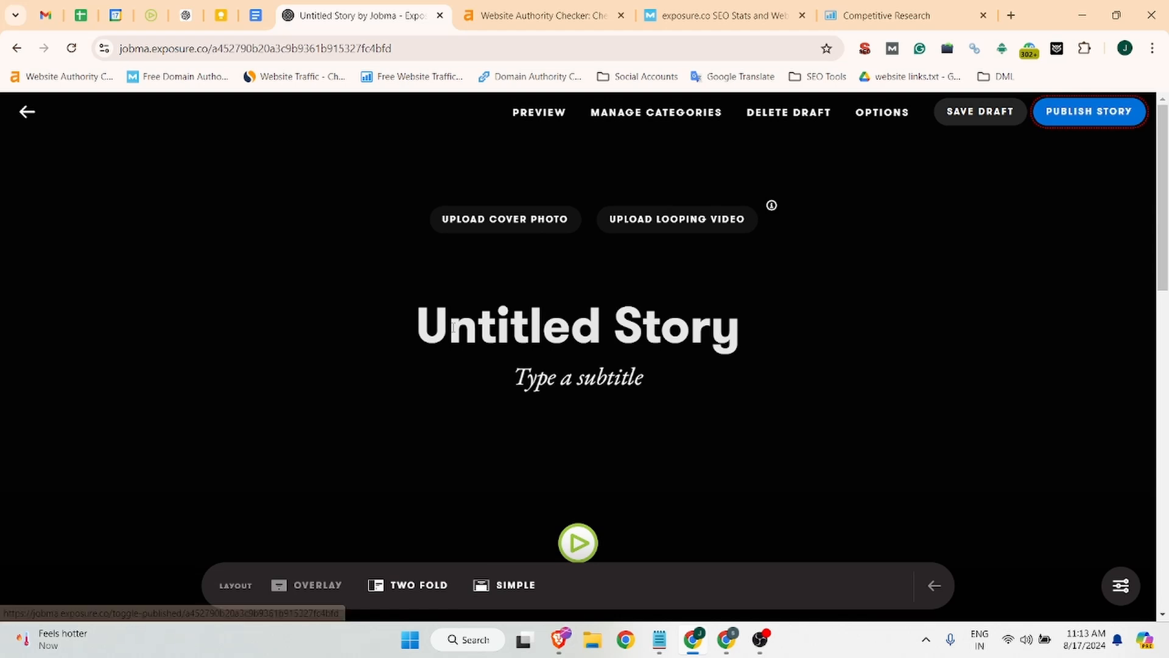
- Replace the placeholder story title with Jobma
left_click(416, 325)
triple_click(416, 325)
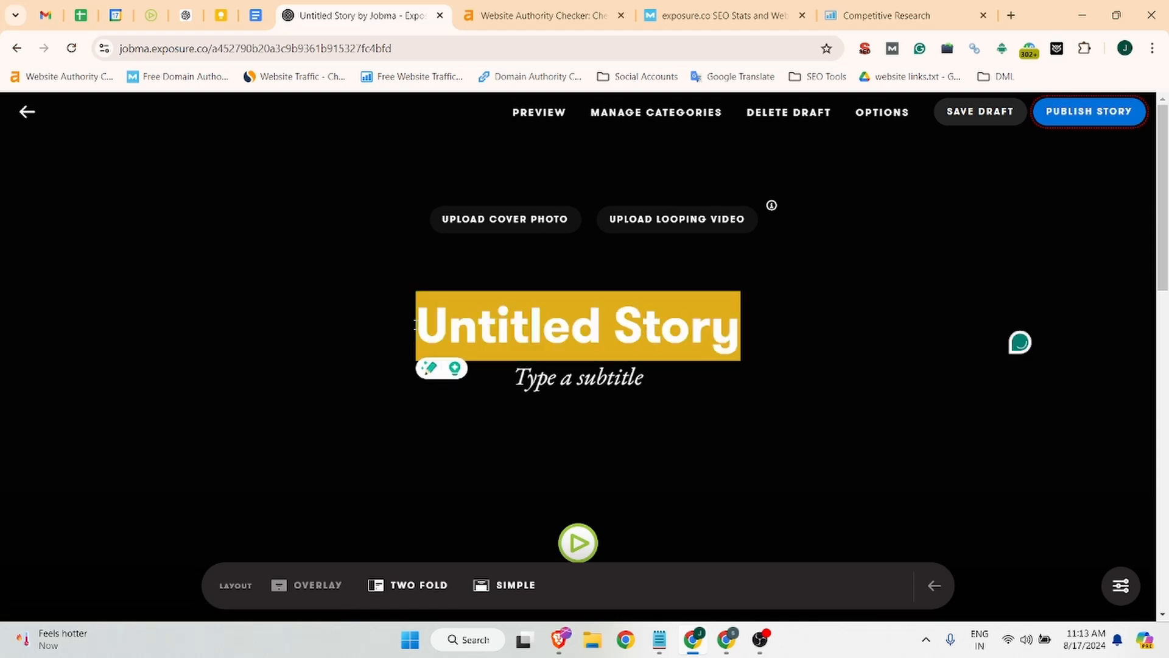
type("Jobma")
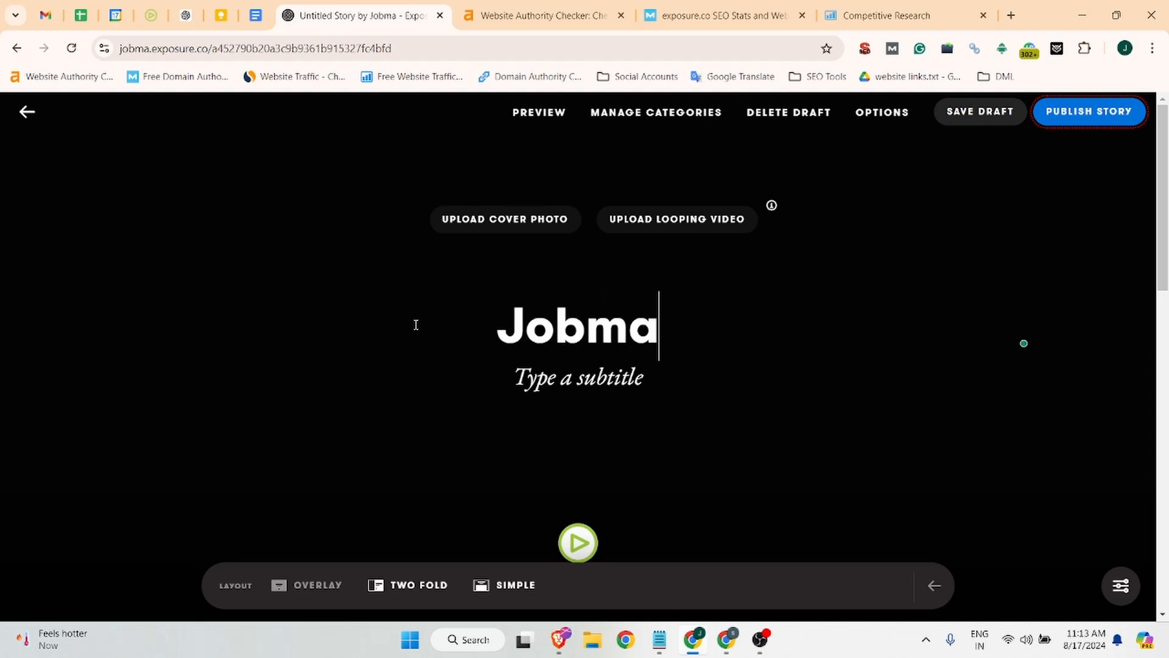
- Set the story subtitle to "Best Virtual interviewing platform", basing it on the tagline on the jobma.com home page
left_click(544, 361)
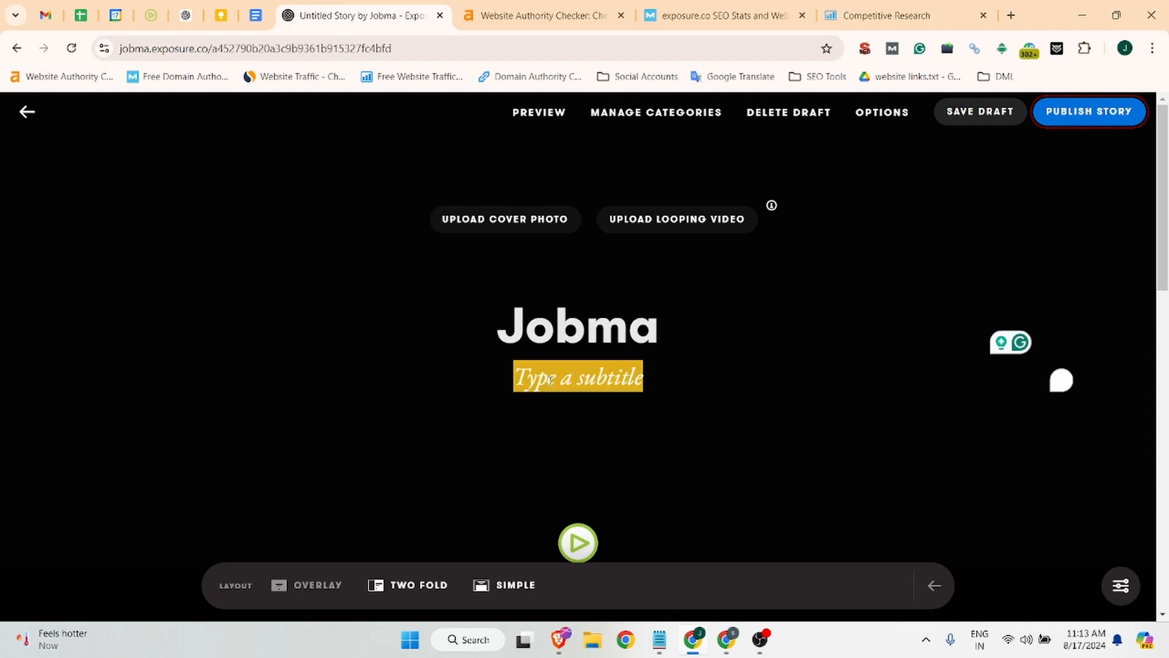
left_click(151, 15)
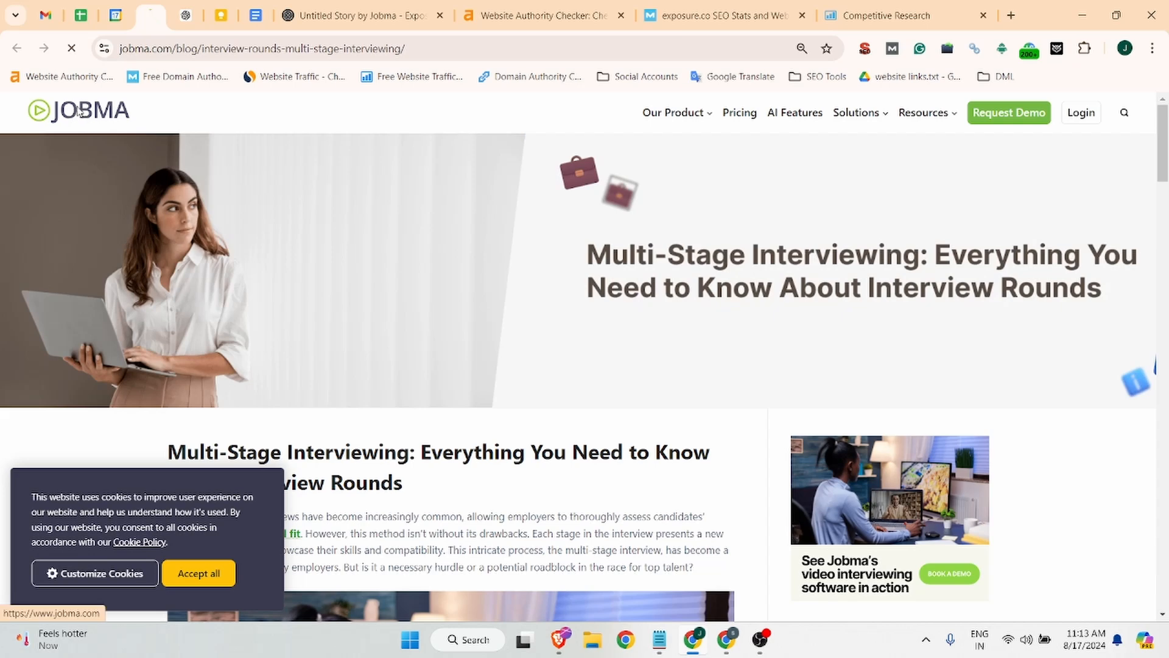
left_click(79, 118)
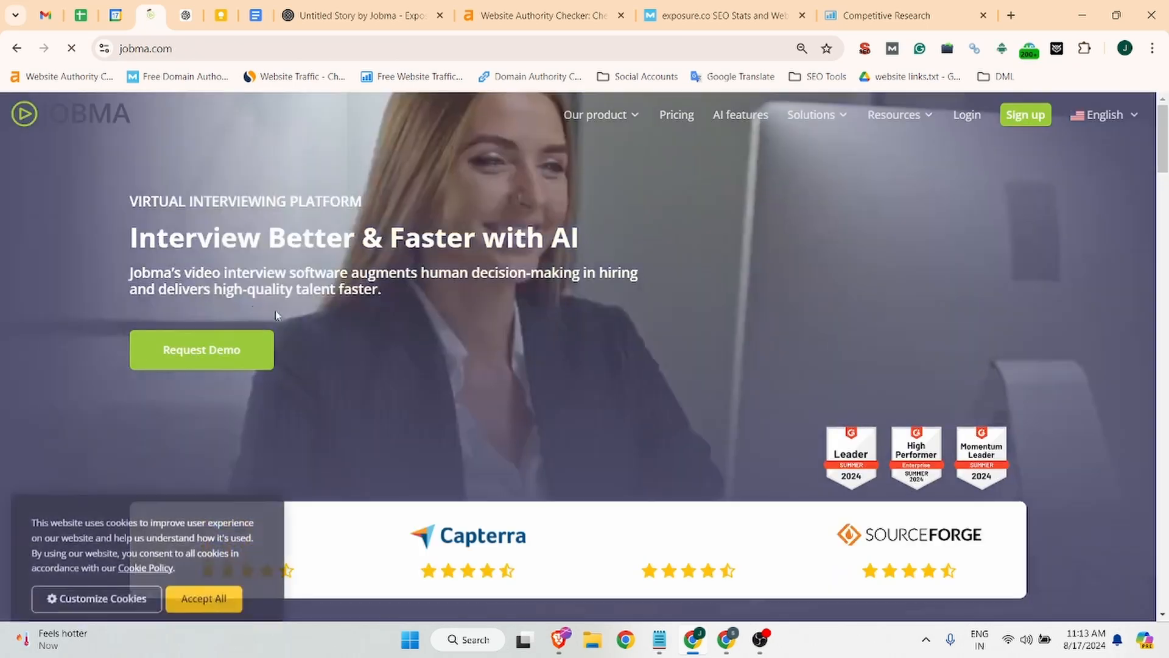
left_click_drag(126, 201, 364, 200)
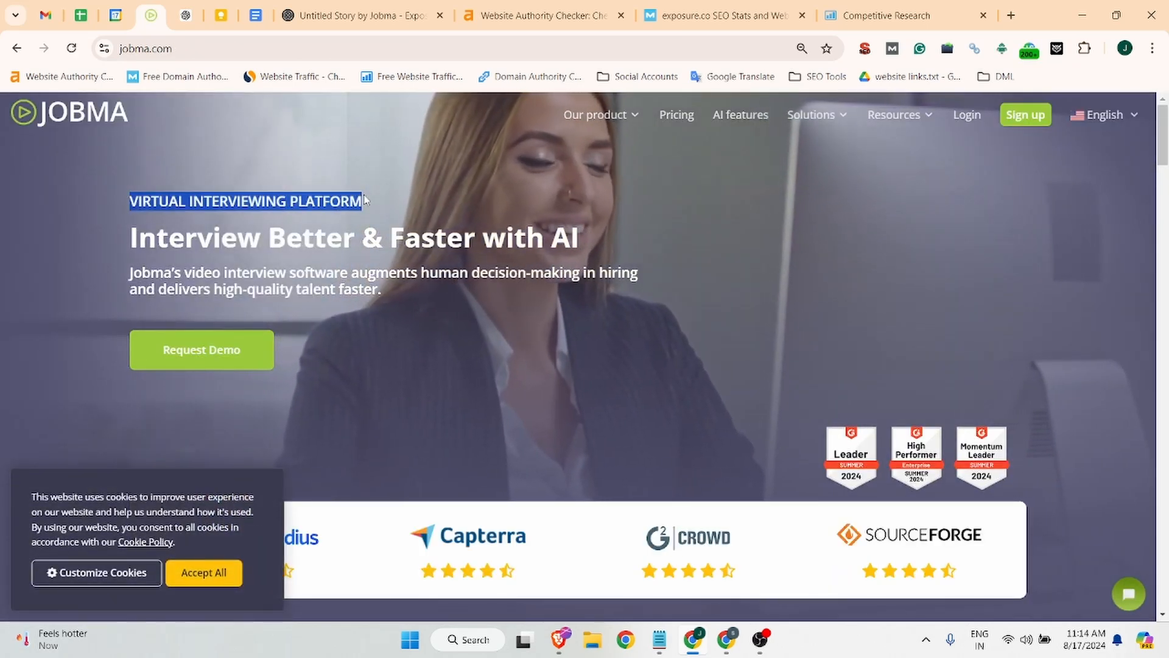
left_click(338, 12)
type("Virtual interviewing platform")
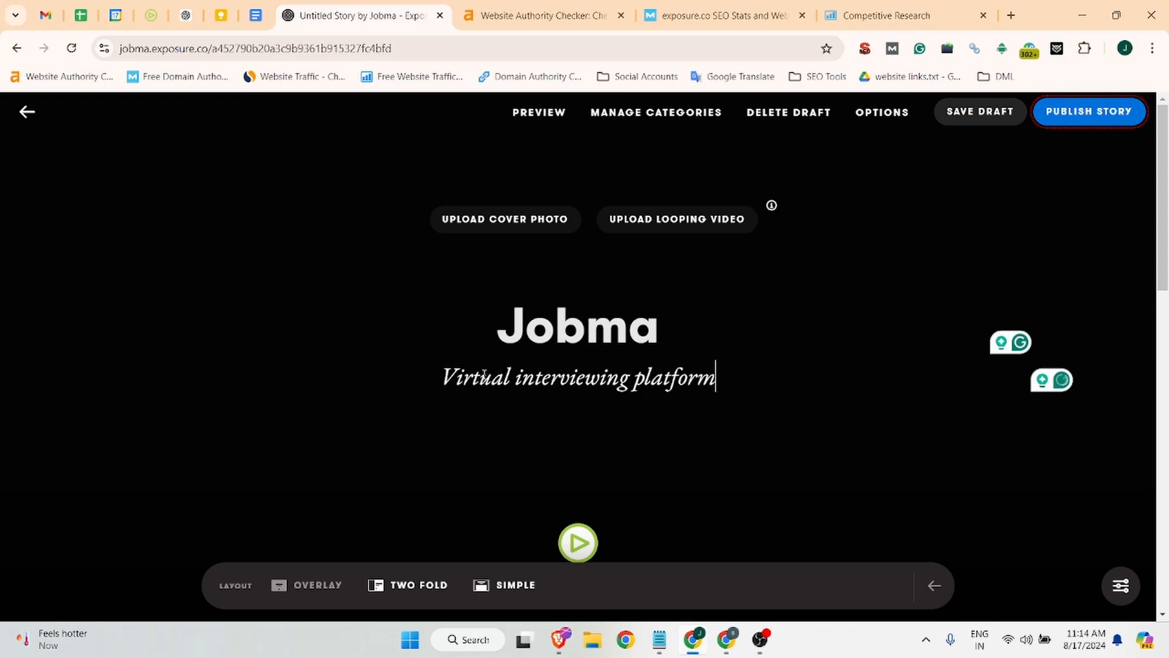
left_click(439, 374)
type("Best")
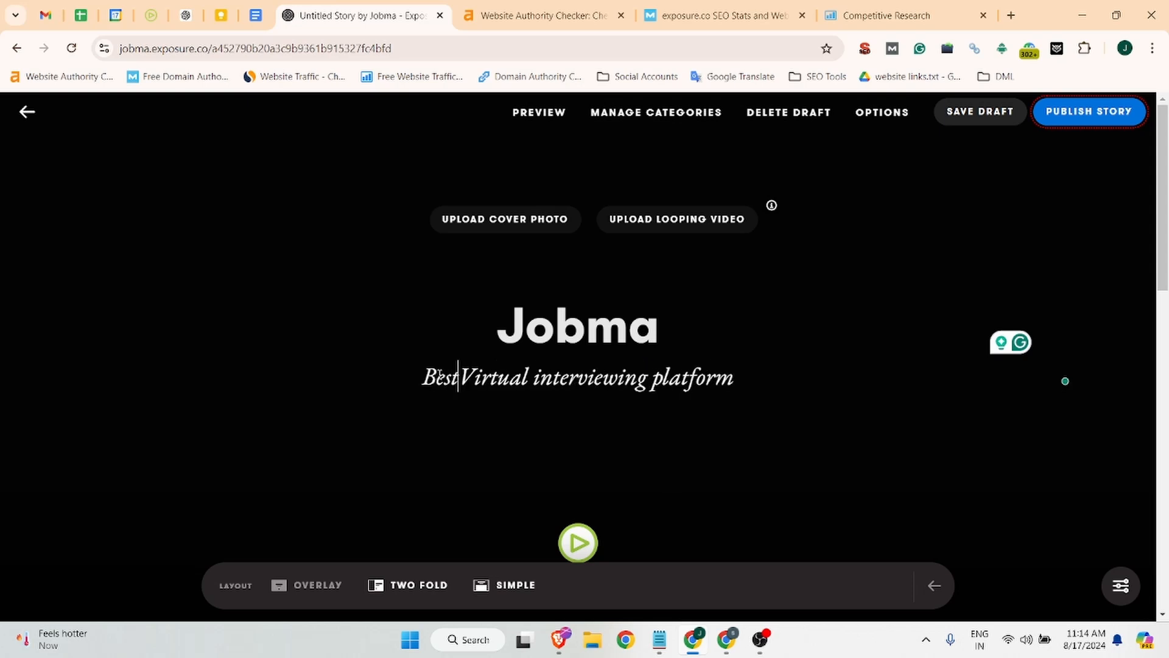
left_click(753, 375)
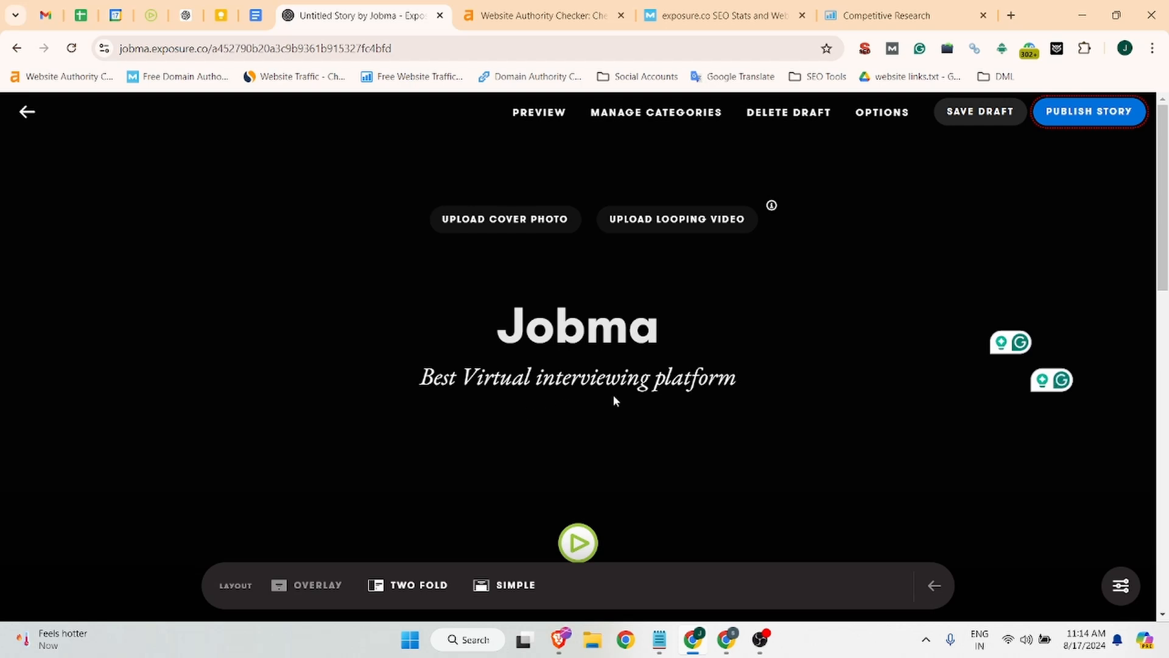
- Upload the jobma_logo image from the Downloads folder as the story's cover photo
left_click(492, 223)
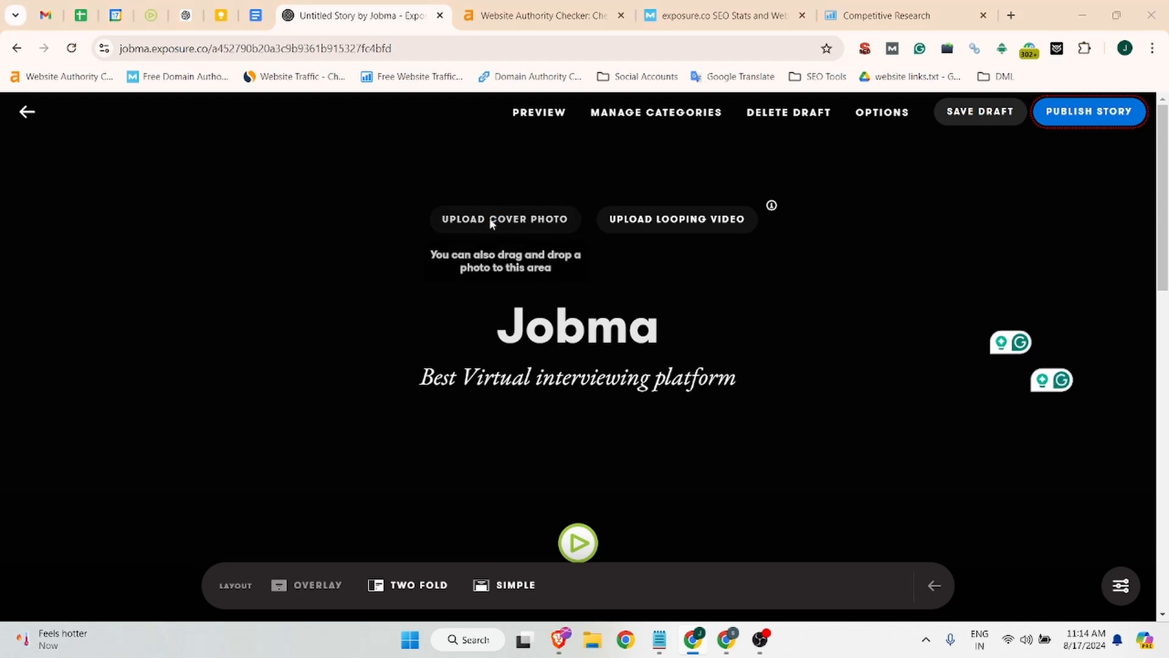
scroll(244, 207, "down", 10)
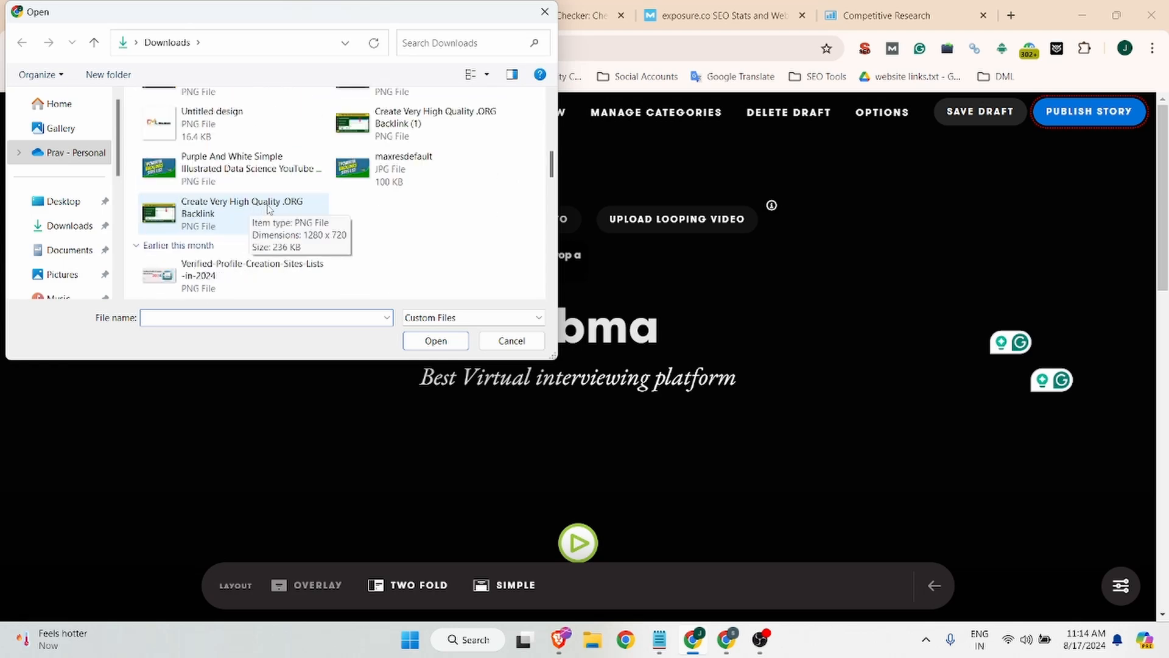
scroll(367, 223, "down", 5)
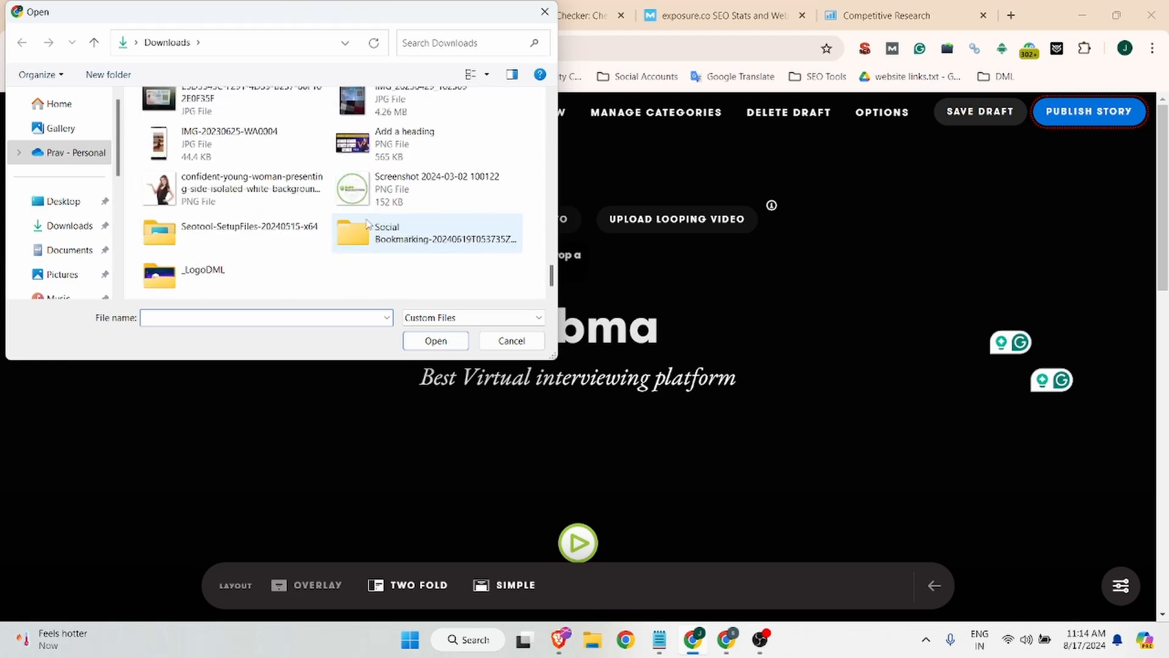
scroll(367, 223, "up", 5)
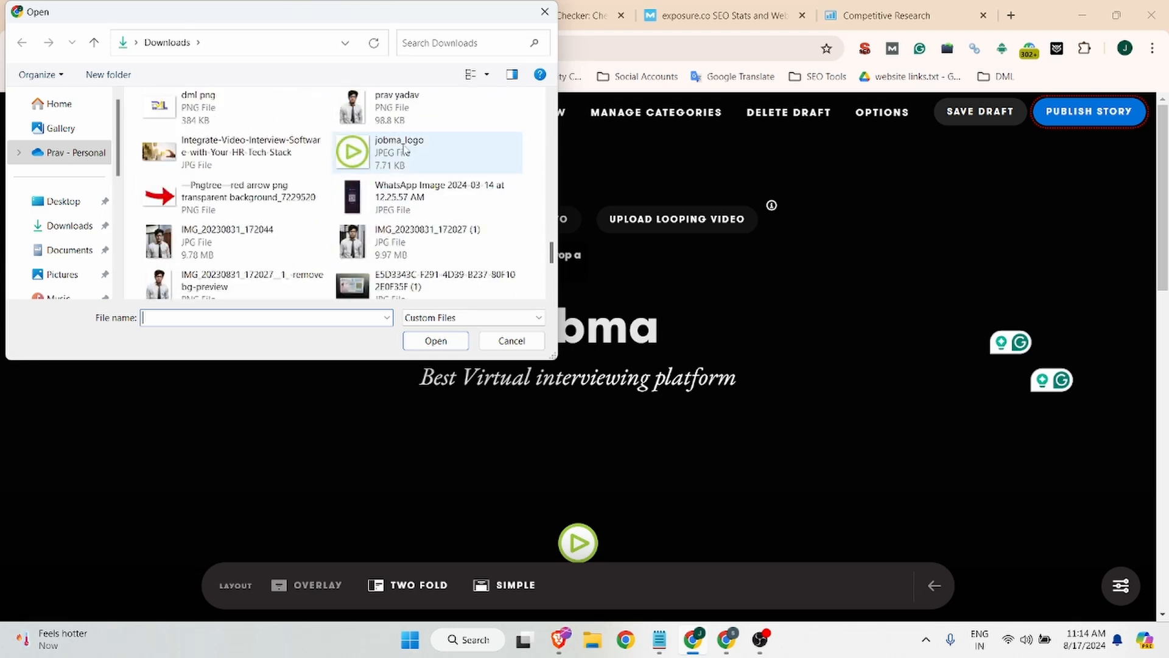
left_click(437, 163)
left_click(439, 340)
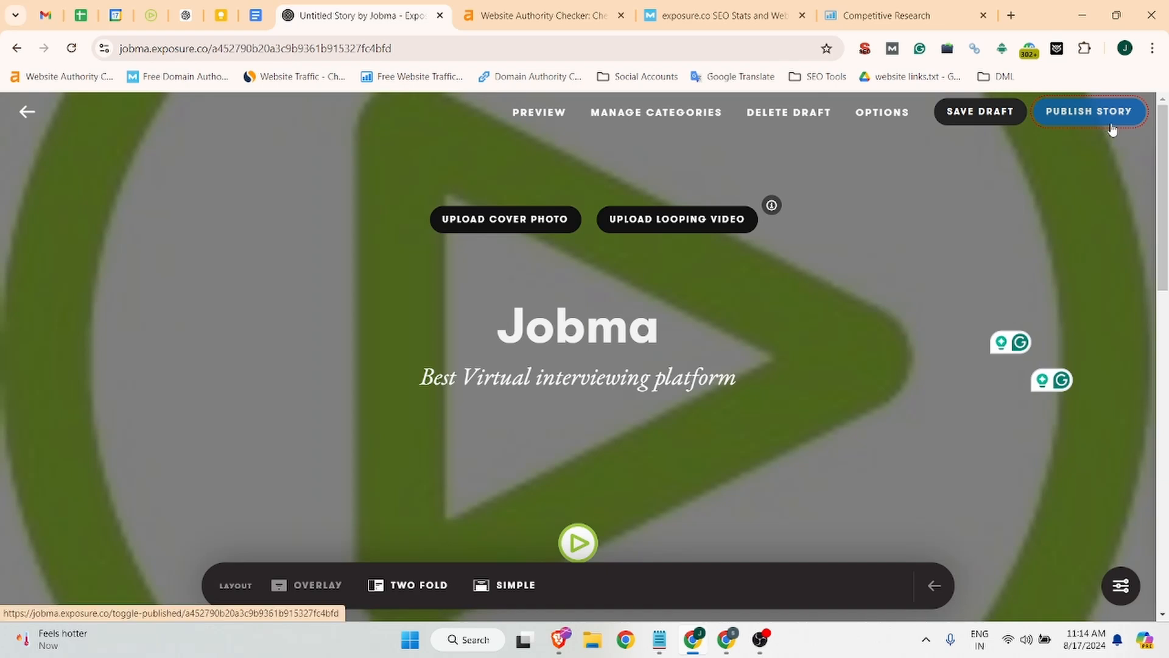
- Look over the empty story body and the content groups available for it
scroll(759, 313, "down", 3)
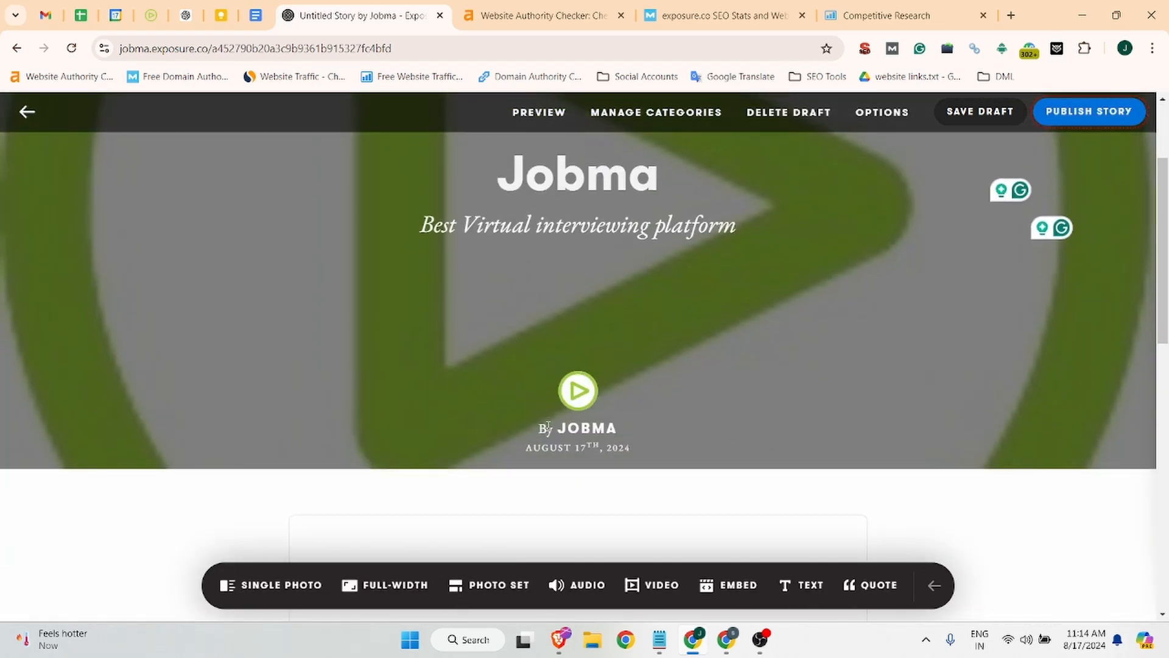
scroll(615, 414, "down", 8)
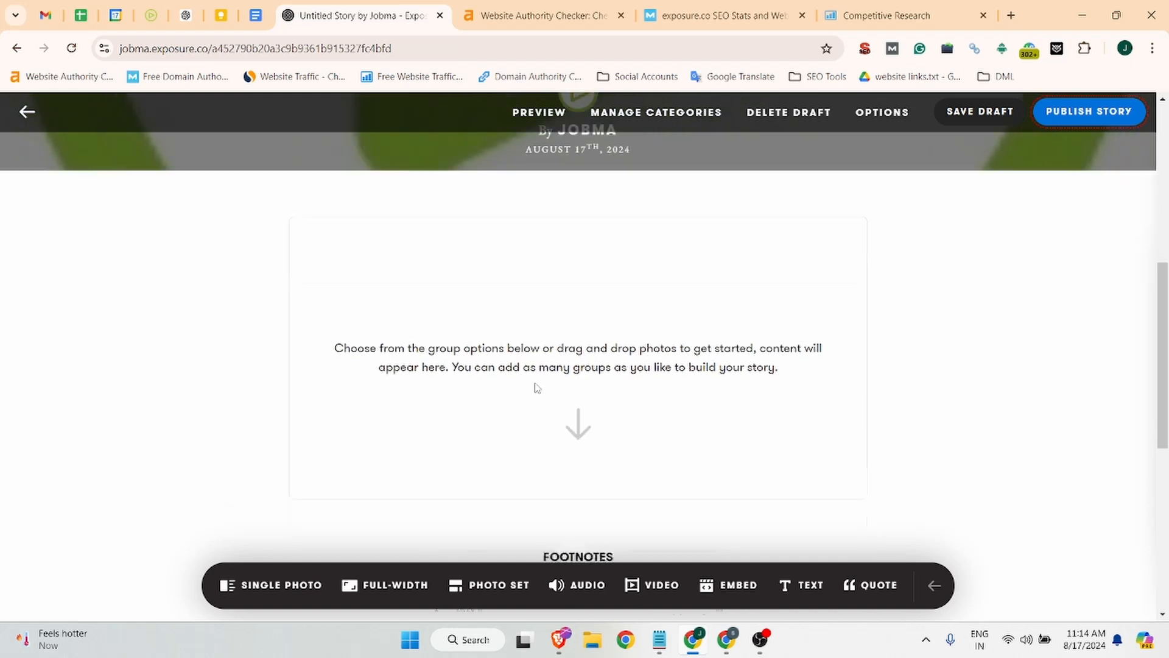
scroll(607, 365, "up", 4)
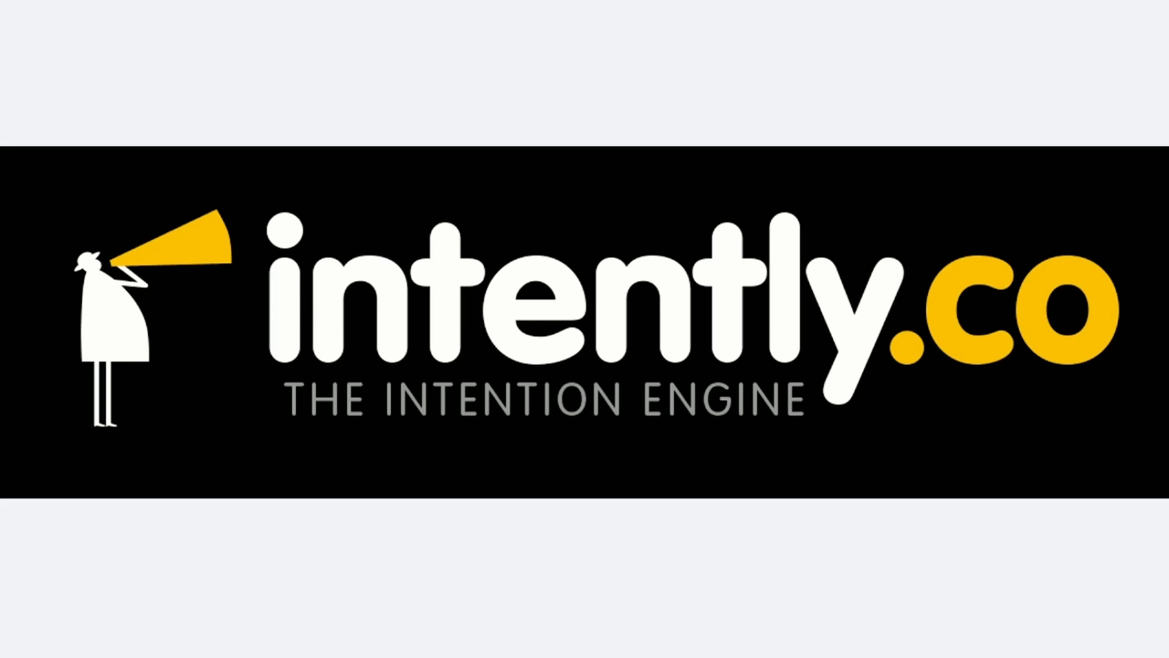
key("Right")
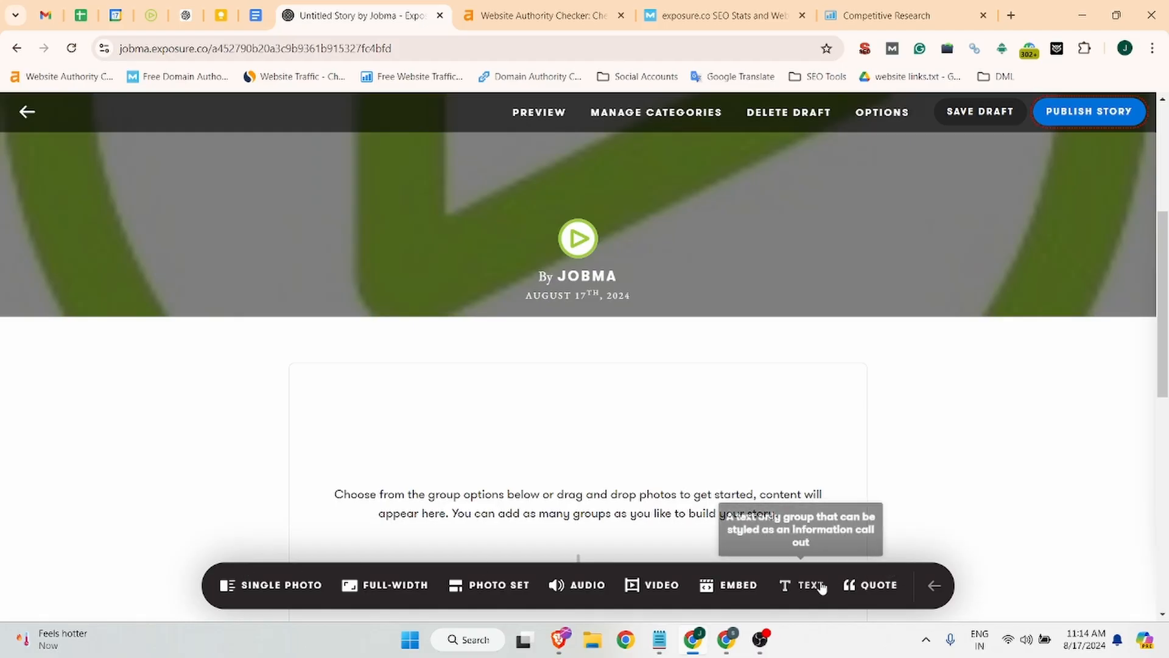
- Add a quote group to the story body and place the cursor in its placeholder text
left_click(877, 586)
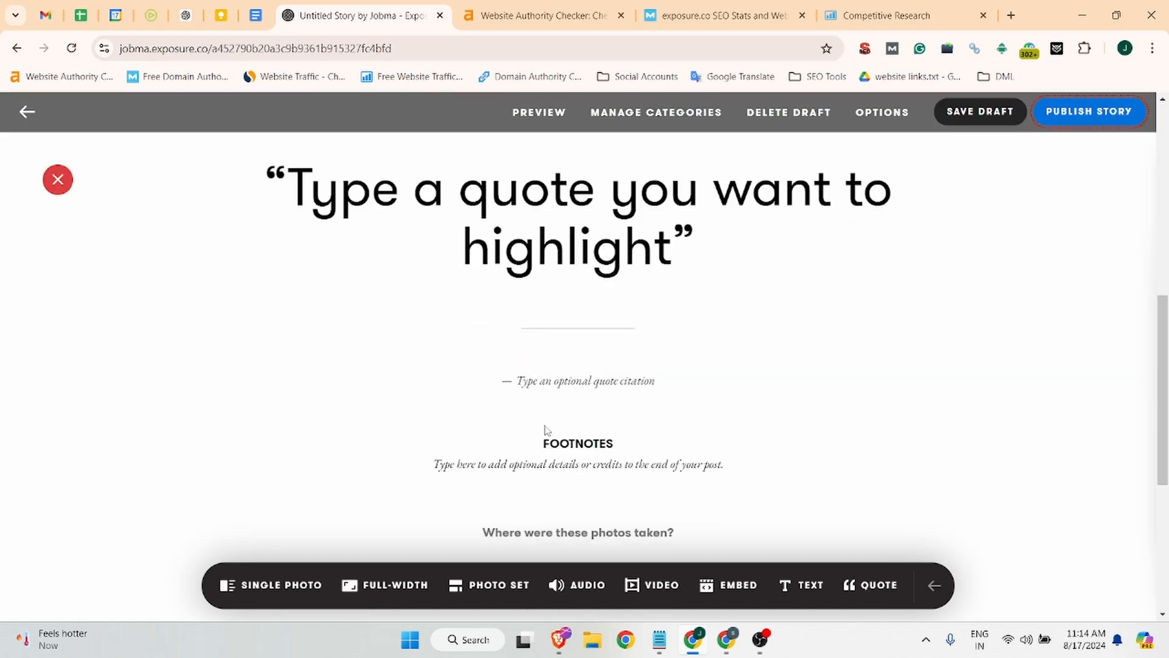
left_click(274, 212)
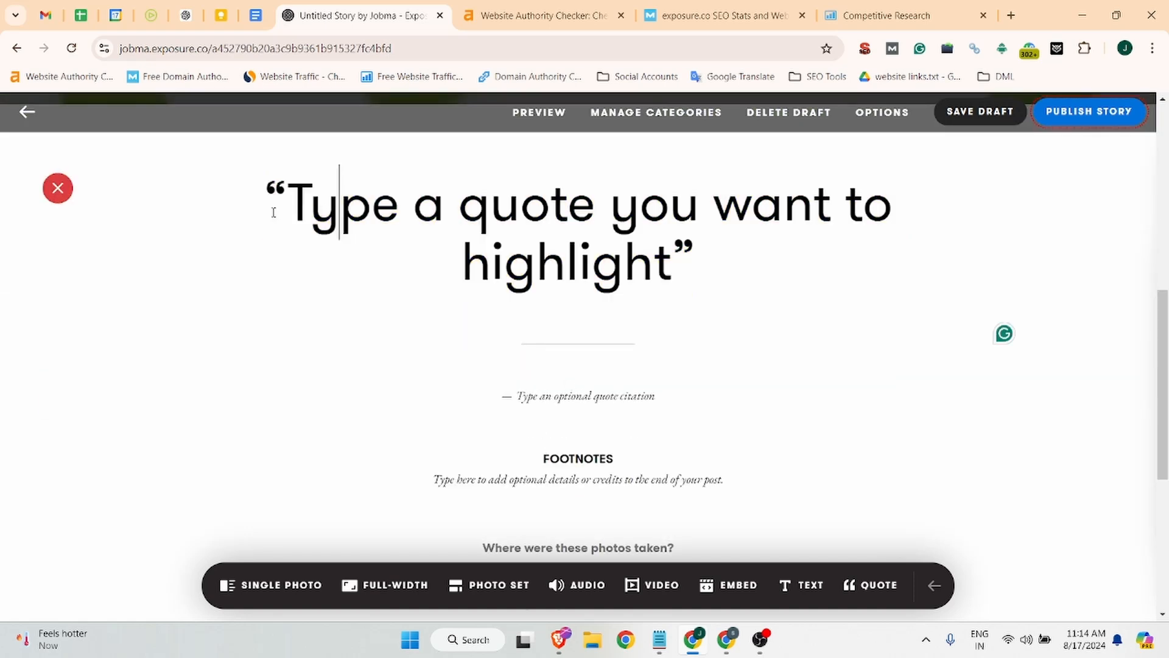
- Try to replace the placeholder quote with the headline copied from the jobma.com home page, and undo the wrong paste
left_click(151, 15)
left_click_drag(131, 237, 625, 231)
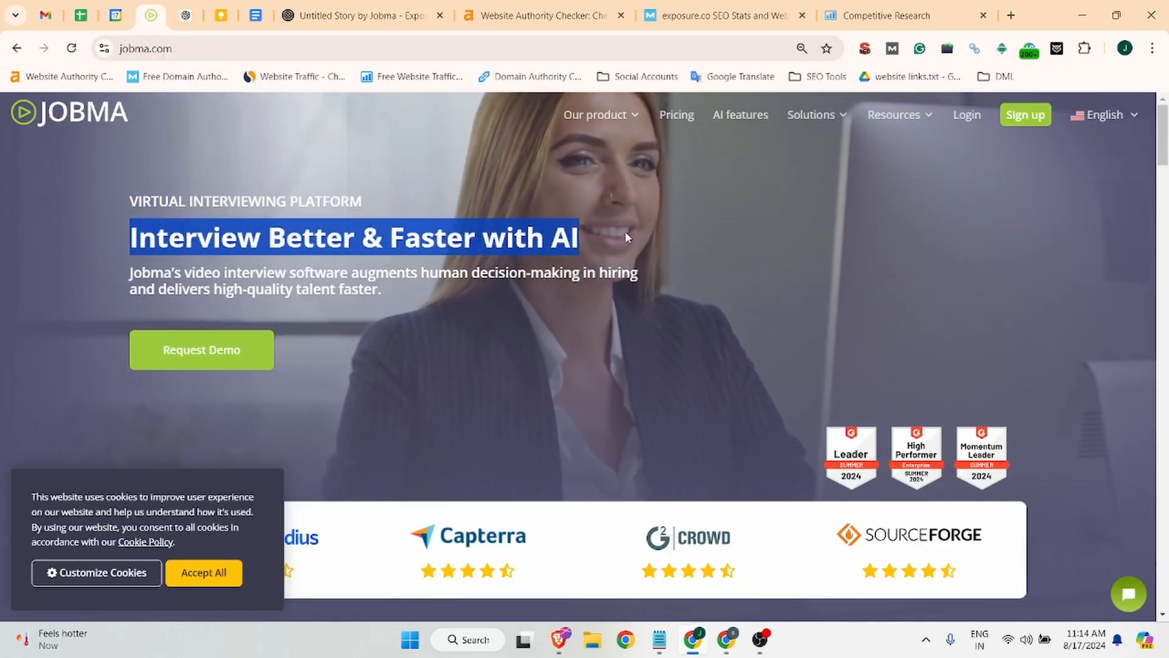
left_click(355, 7)
left_click(496, 259)
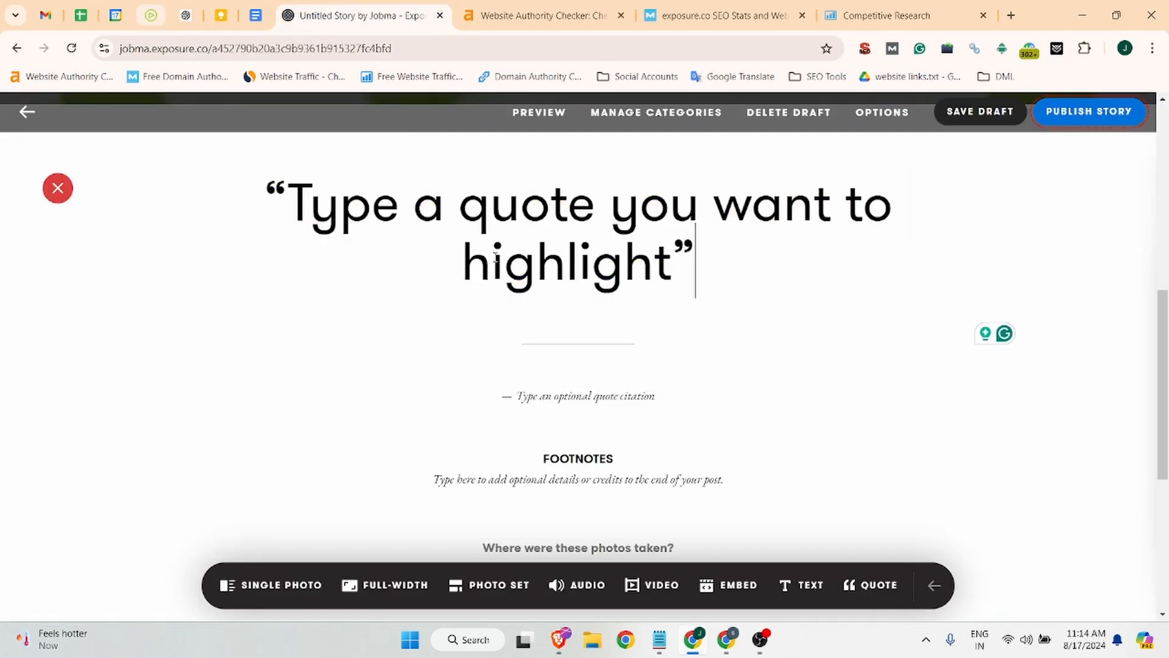
left_click_drag(289, 195, 668, 251)
type("\"Type a quote you want to highlight\"")
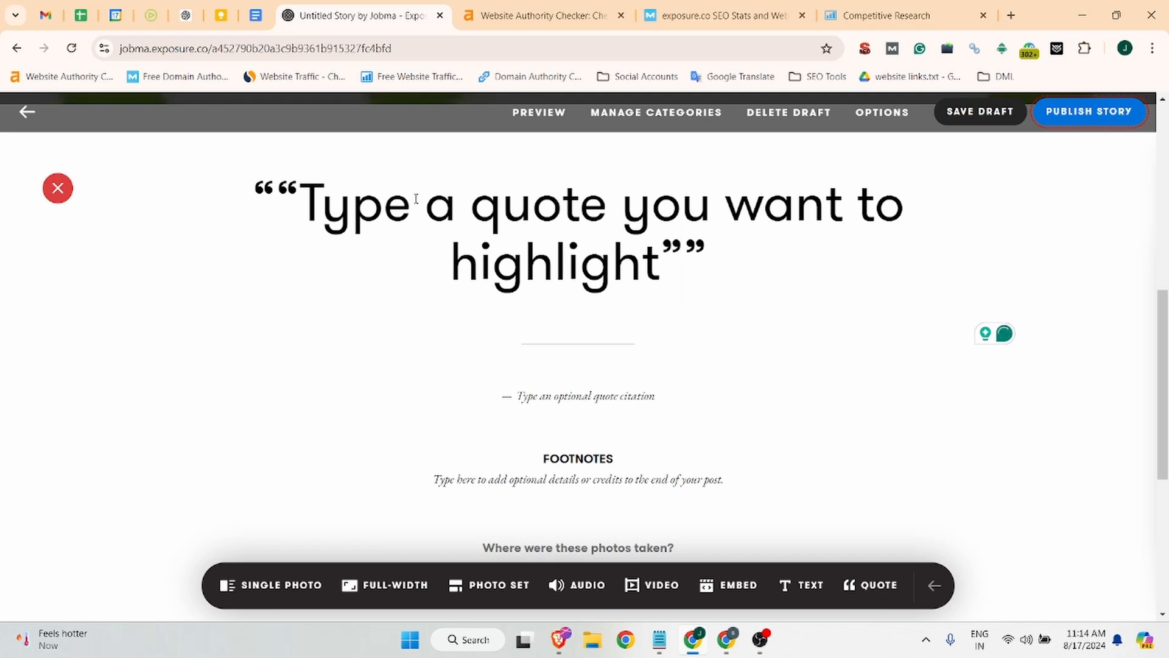
key("ctrl+z")
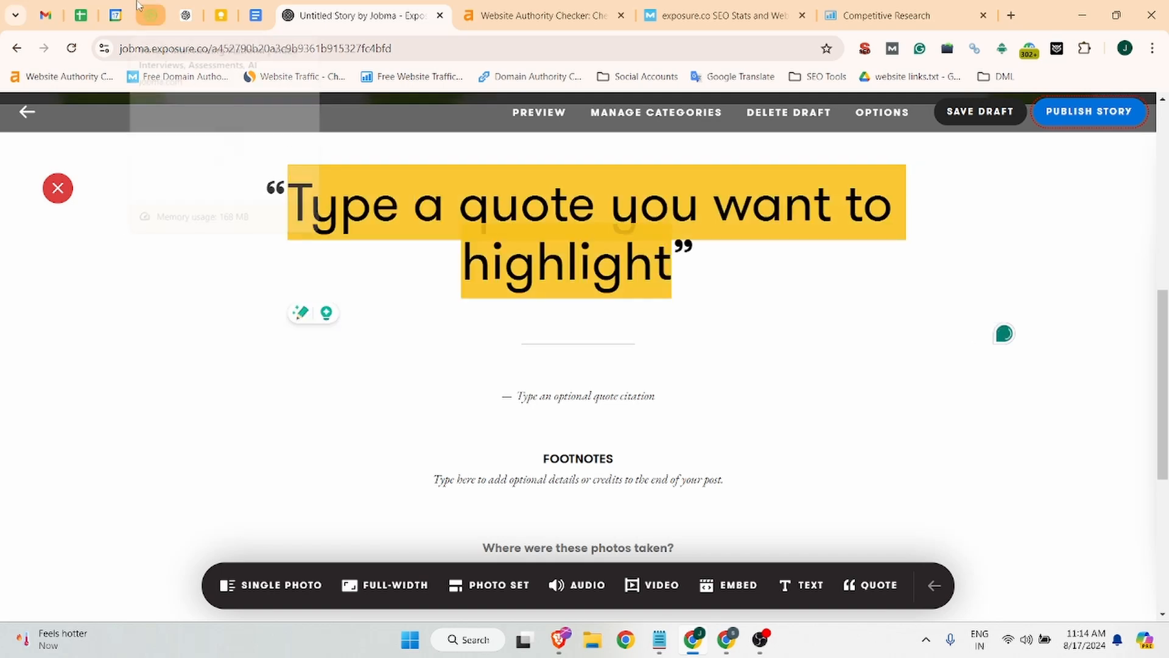
- Check the headline wording on the jobma.com home page and return to the Exposure story draft
left_click(185, 15)
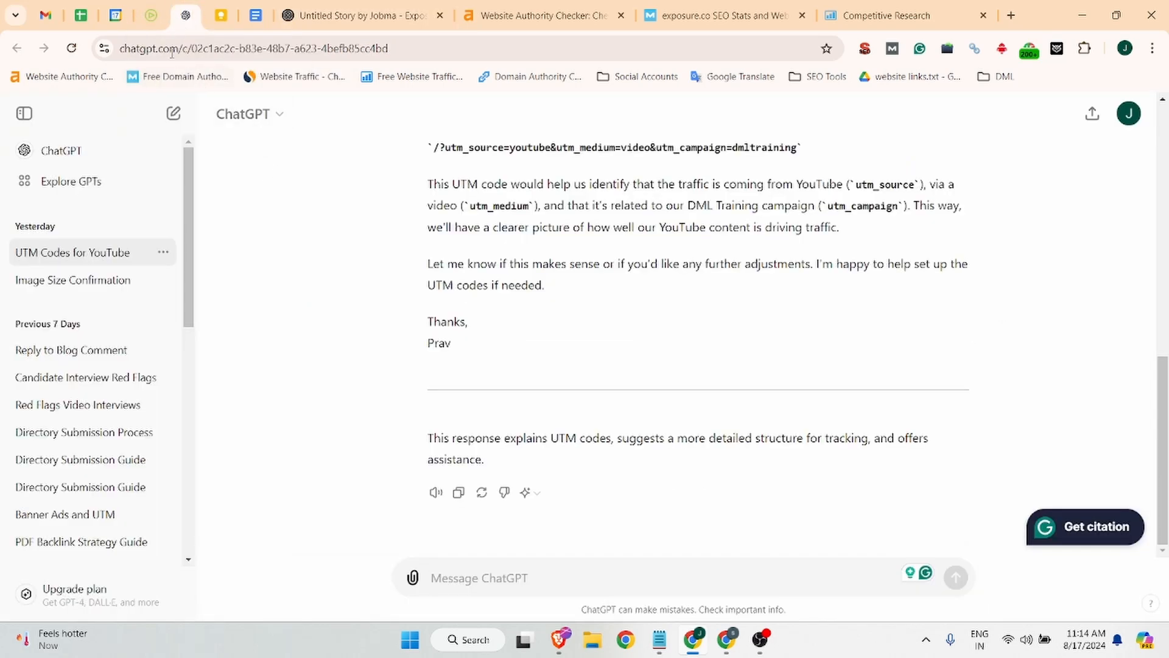
left_click(151, 14)
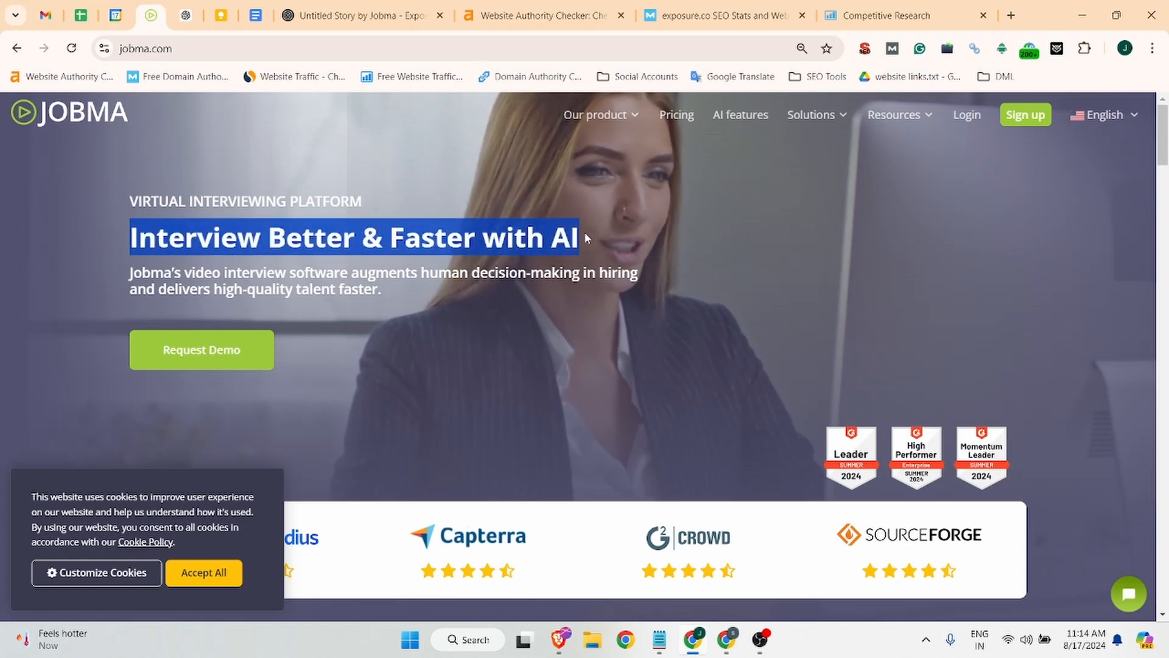
left_click(360, 15)
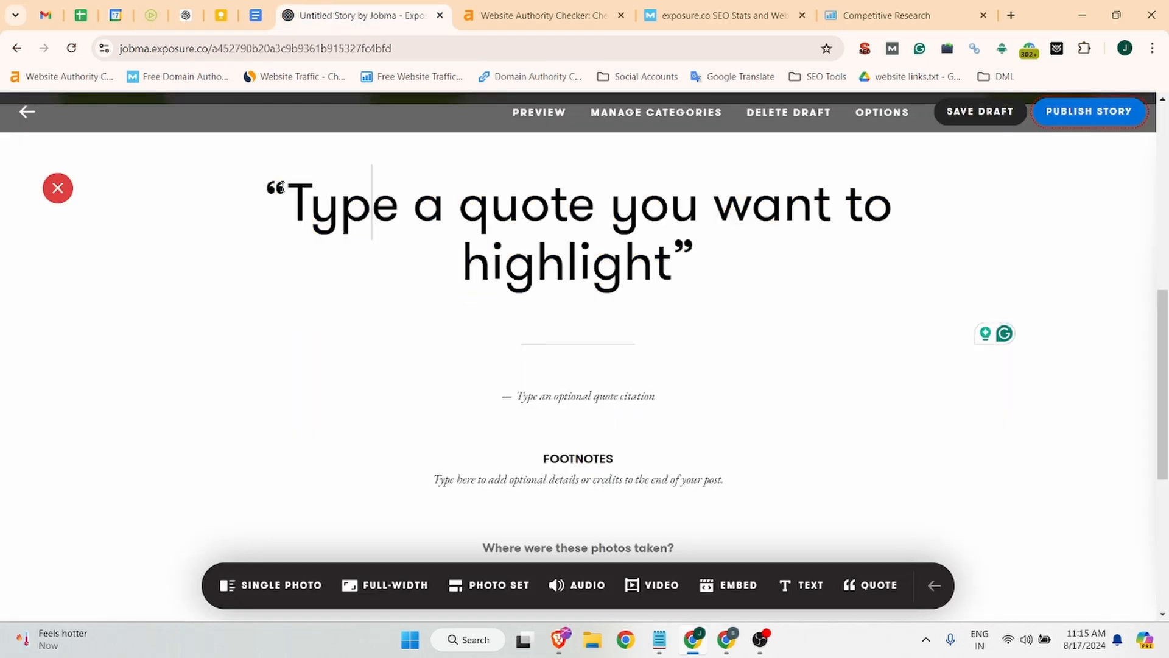
- Replace the whole placeholder quote with "Interview Faster and Batter With AI"
left_click_drag(288, 201, 675, 257)
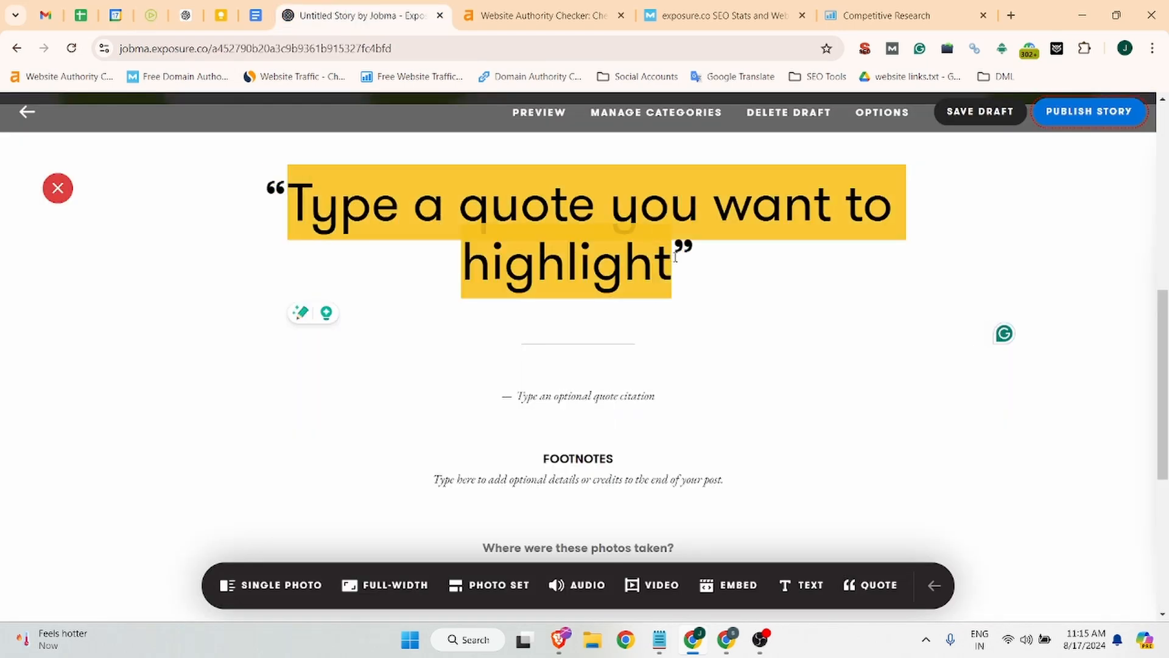
scroll(675, 256, "down", 1)
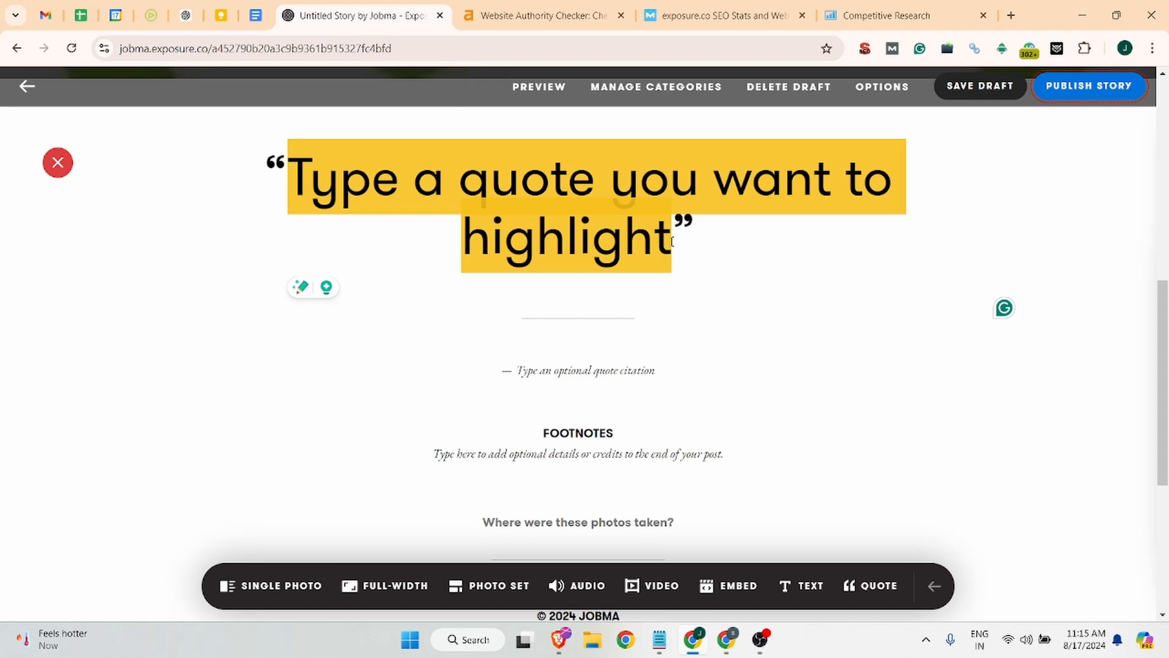
type("Intervi")
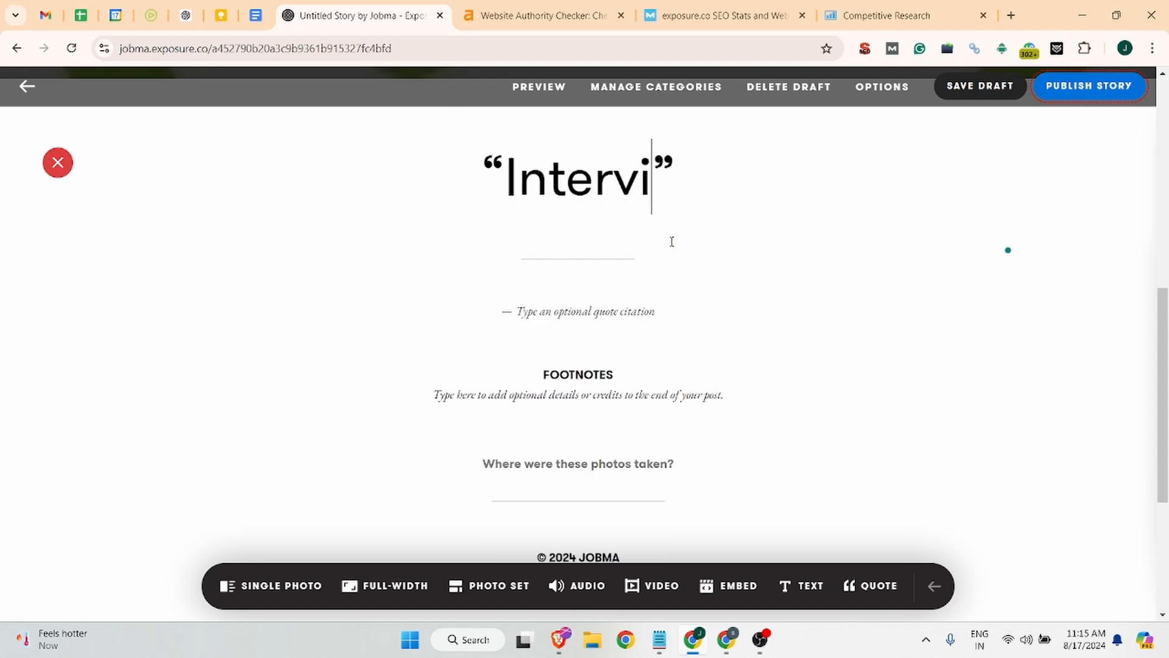
type("ew Fast")
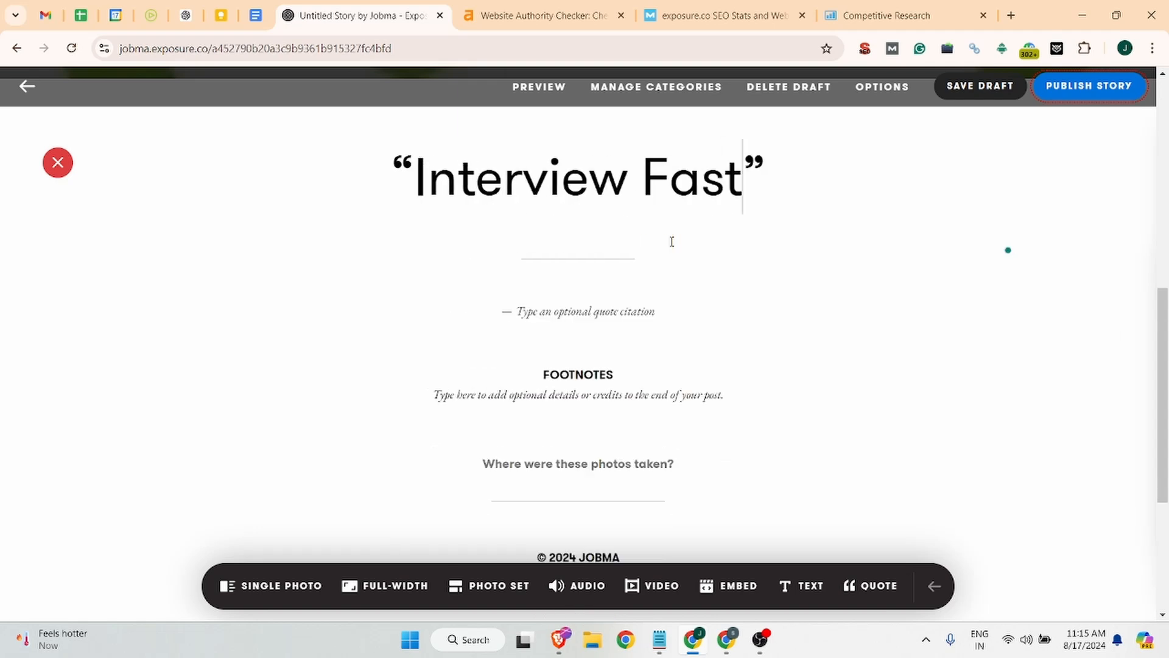
type("er ")
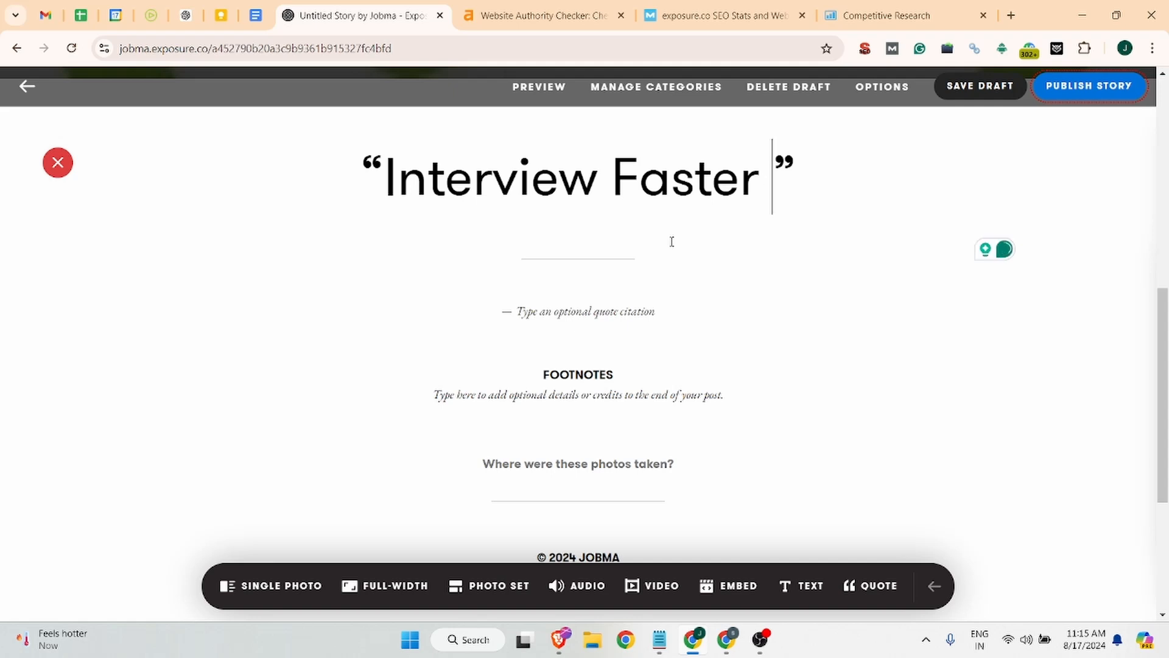
type("&")
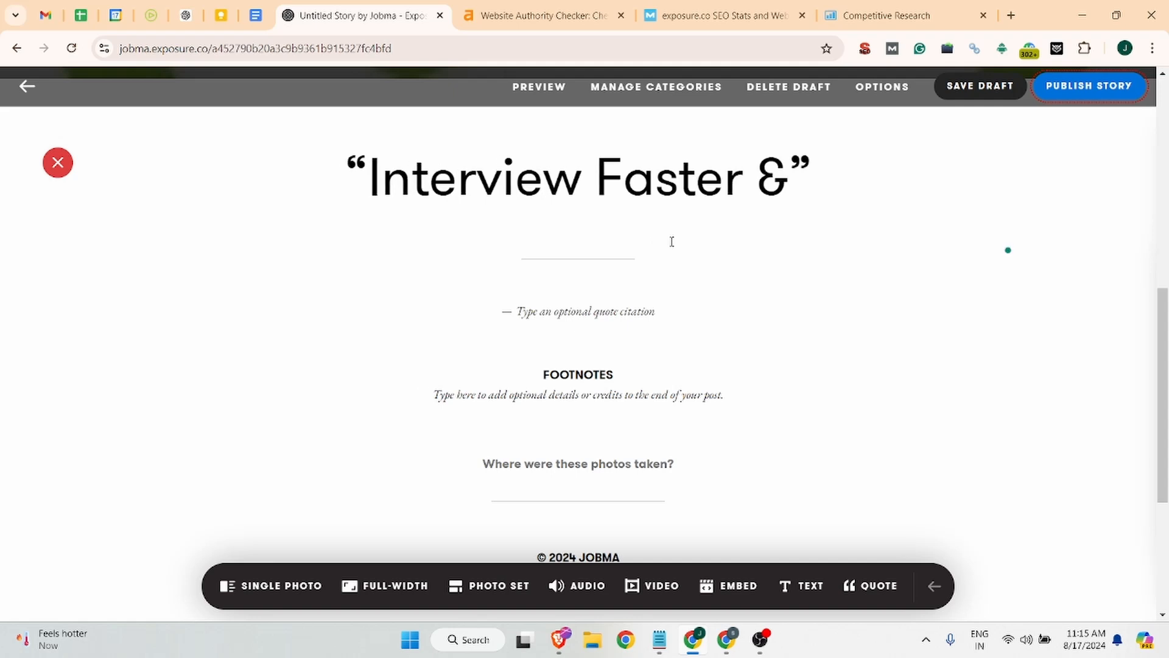
key("BackSpace")
type("and b")
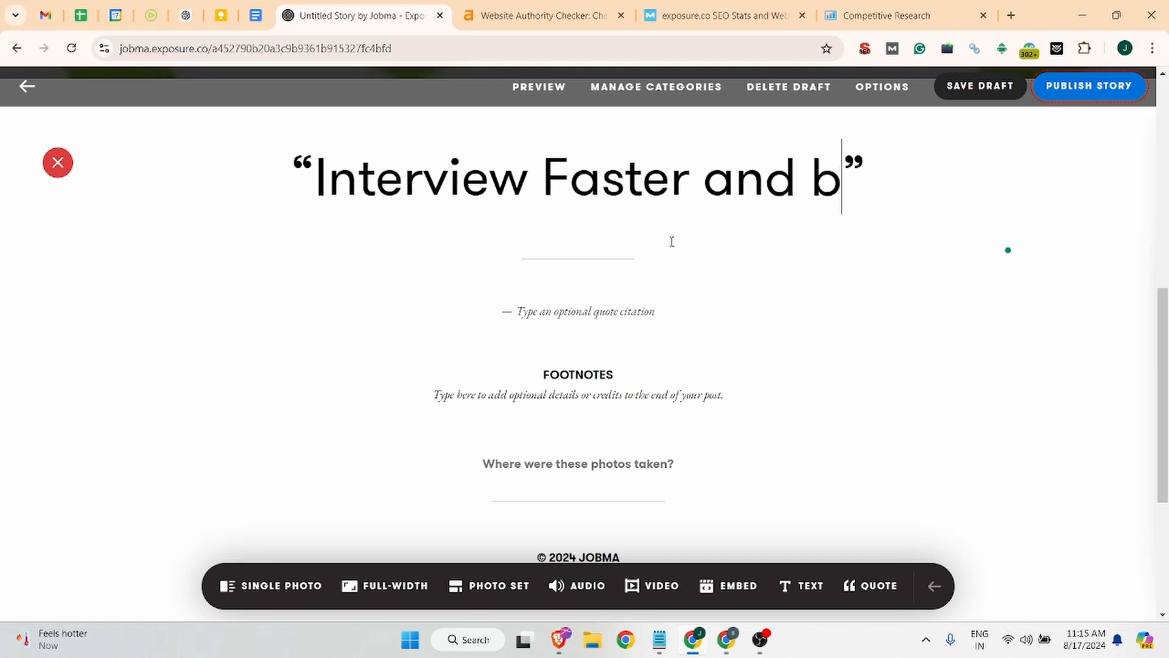
type("a")
key("BackSpace")
key("BackSpace")
type("Bat")
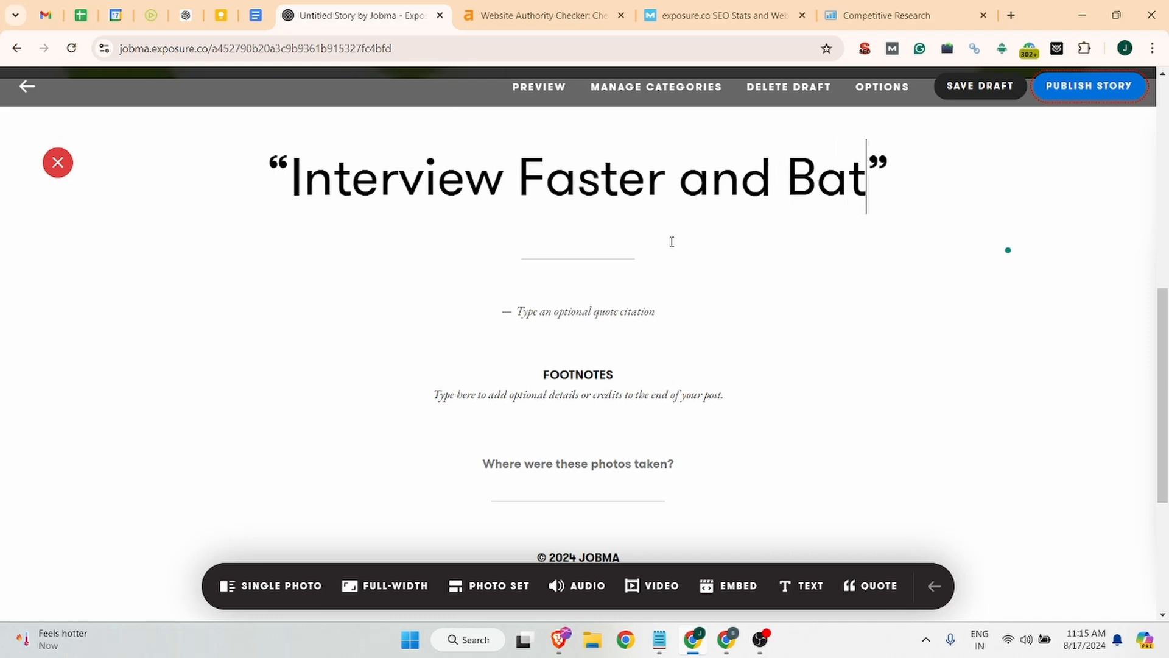
type("ter With ")
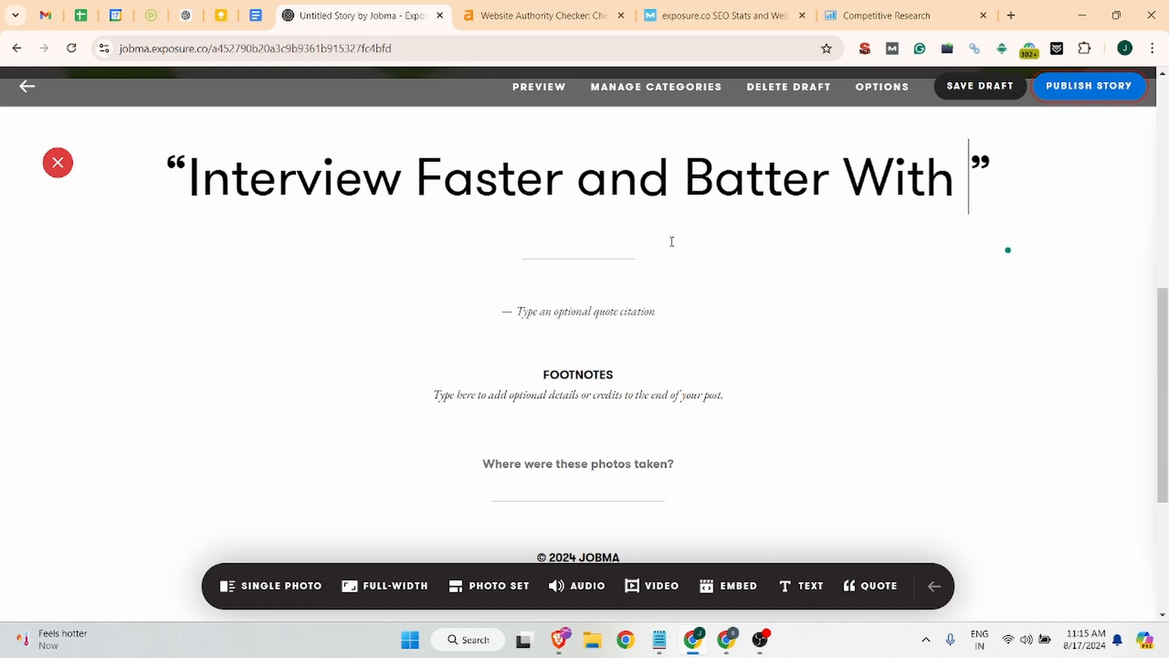
type("AI")
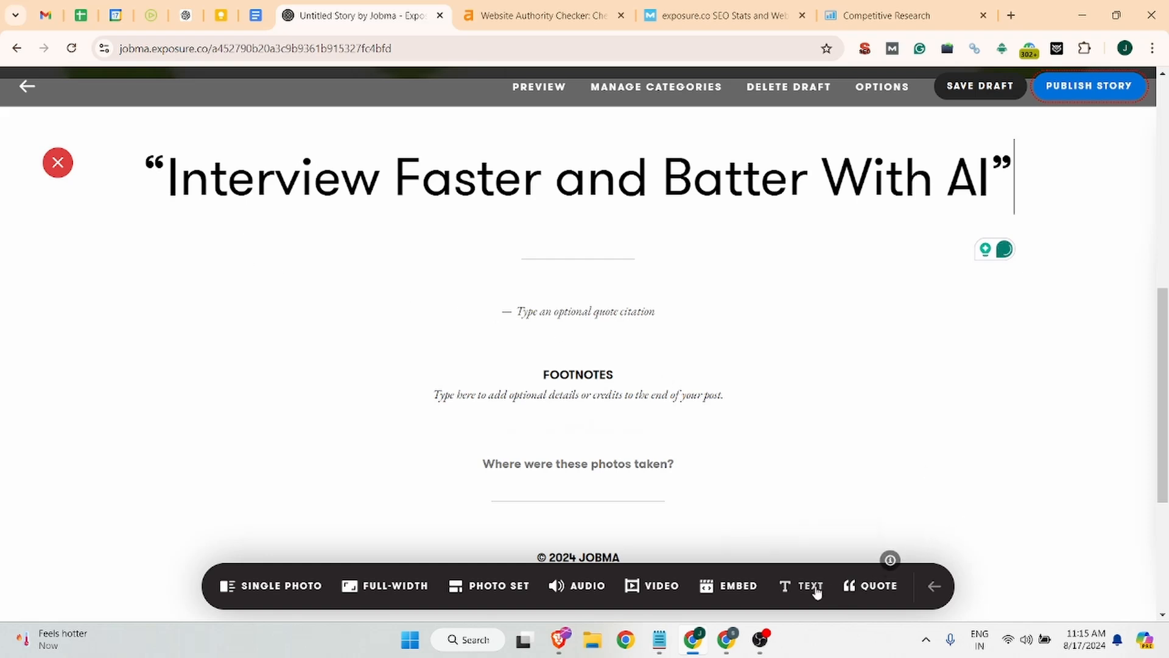
- Switch to ChatGPT and begin a new chat prompt reading: My company name is "Jobma" and founded year 2012
left_click(190, 8)
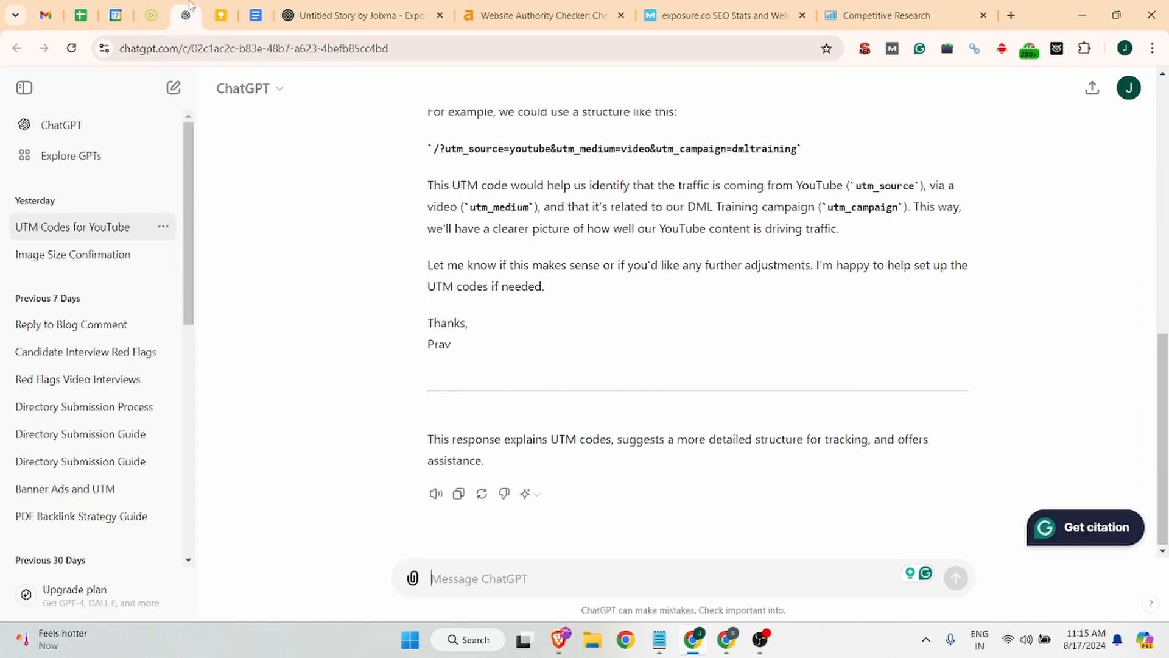
scroll(475, 191, "up", 10)
left_click(173, 89)
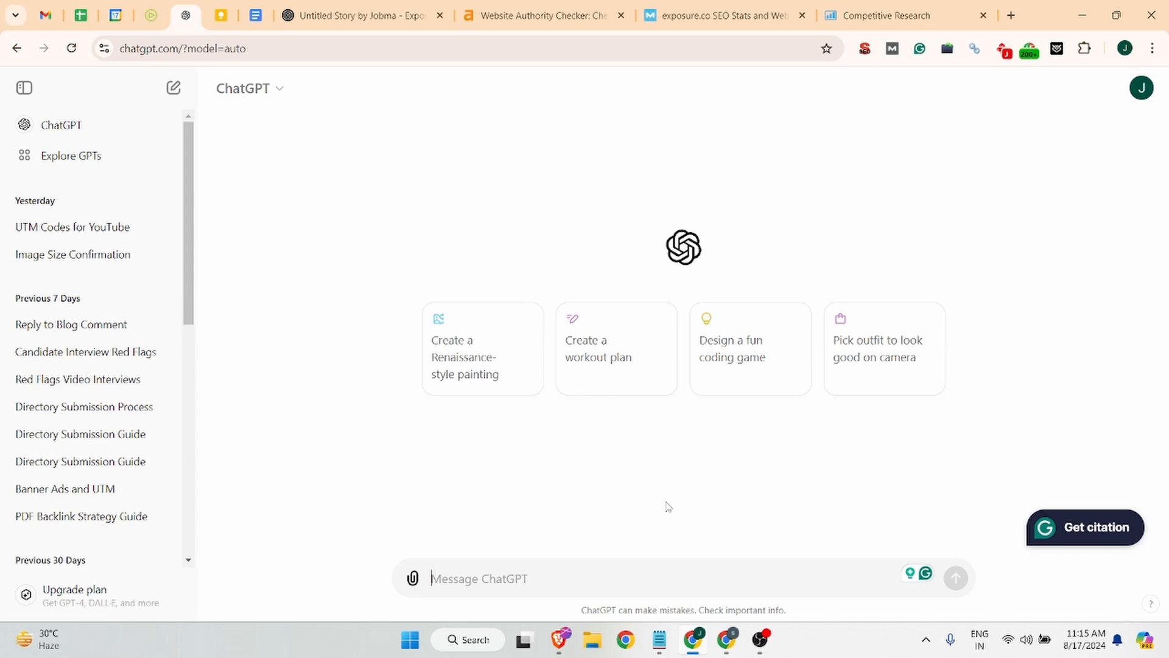
type("My comp")
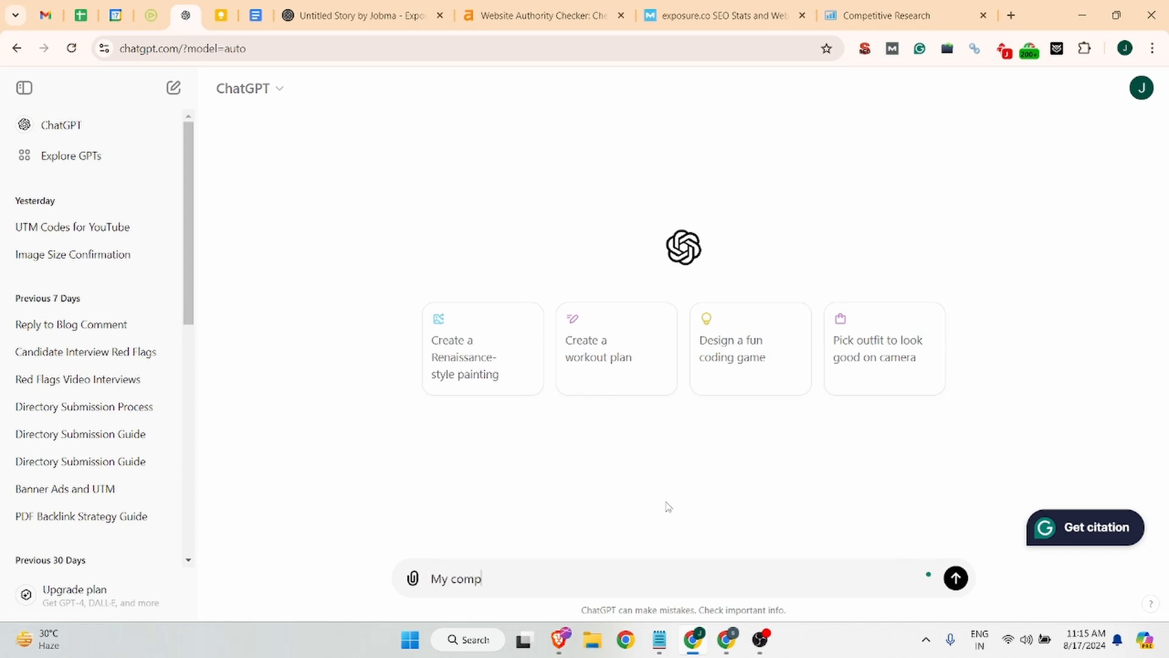
type("any name is \"Jobma\" and fo")
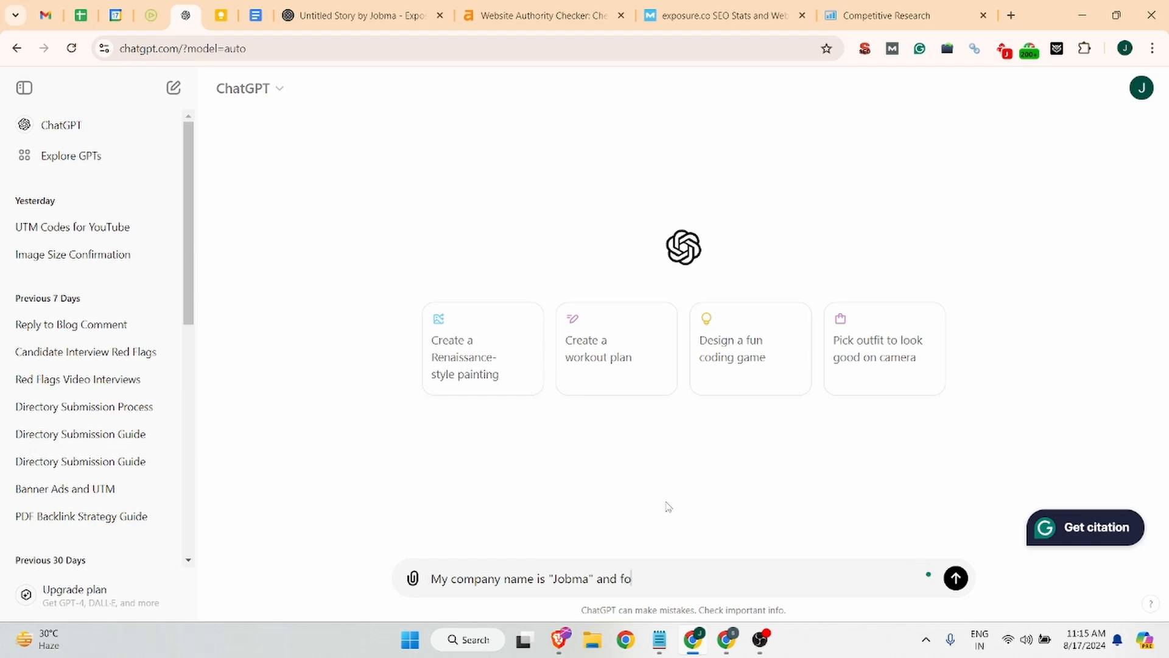
type("und year 2012")
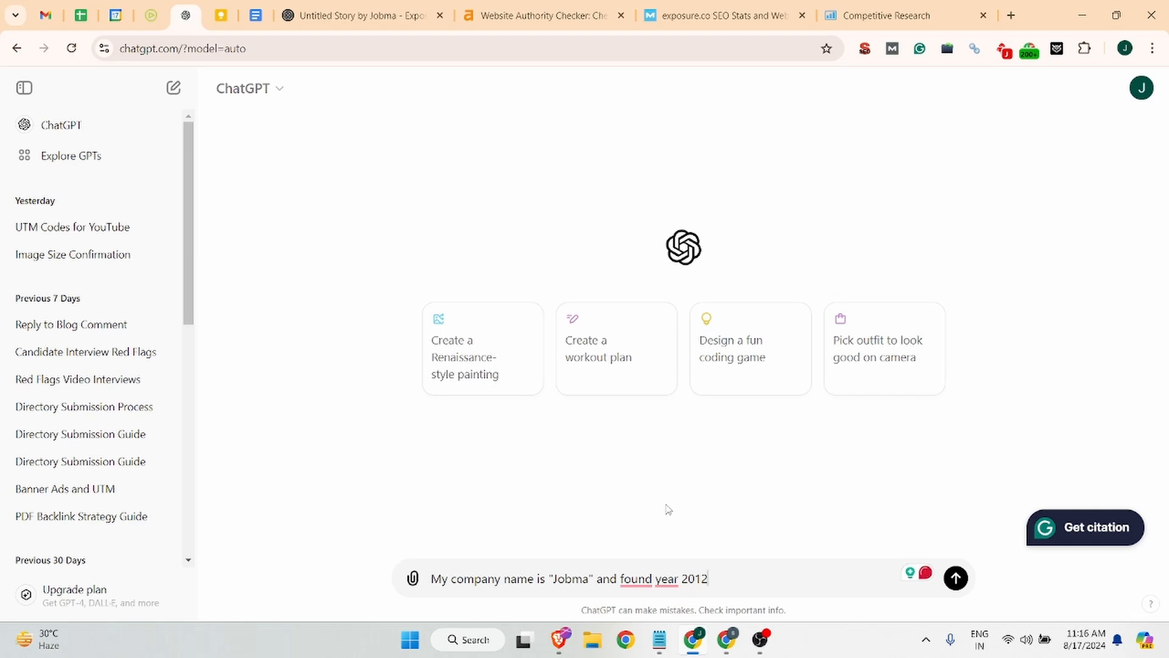
mouse_move(635, 578)
left_click(644, 504)
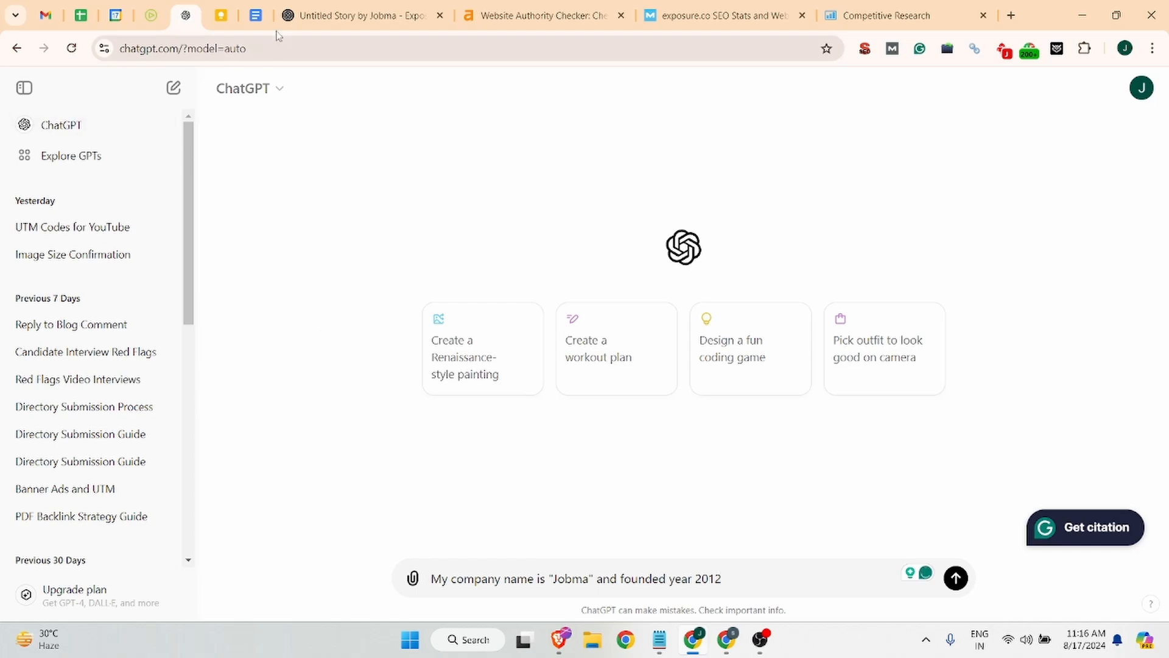
- Switch to the Business Listing document in Google Docs and copy the four entries under the Services heading
left_click(249, 19)
scroll(488, 360, "down", 5)
scroll(477, 355, "up", 3)
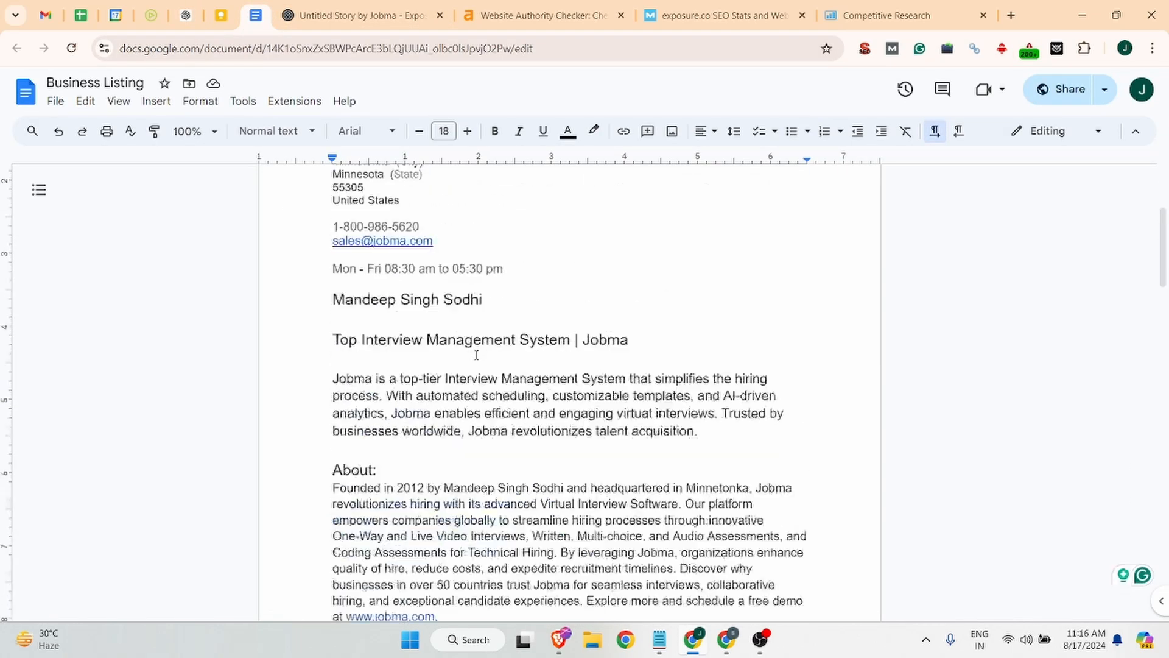
scroll(476, 355, "down", 5)
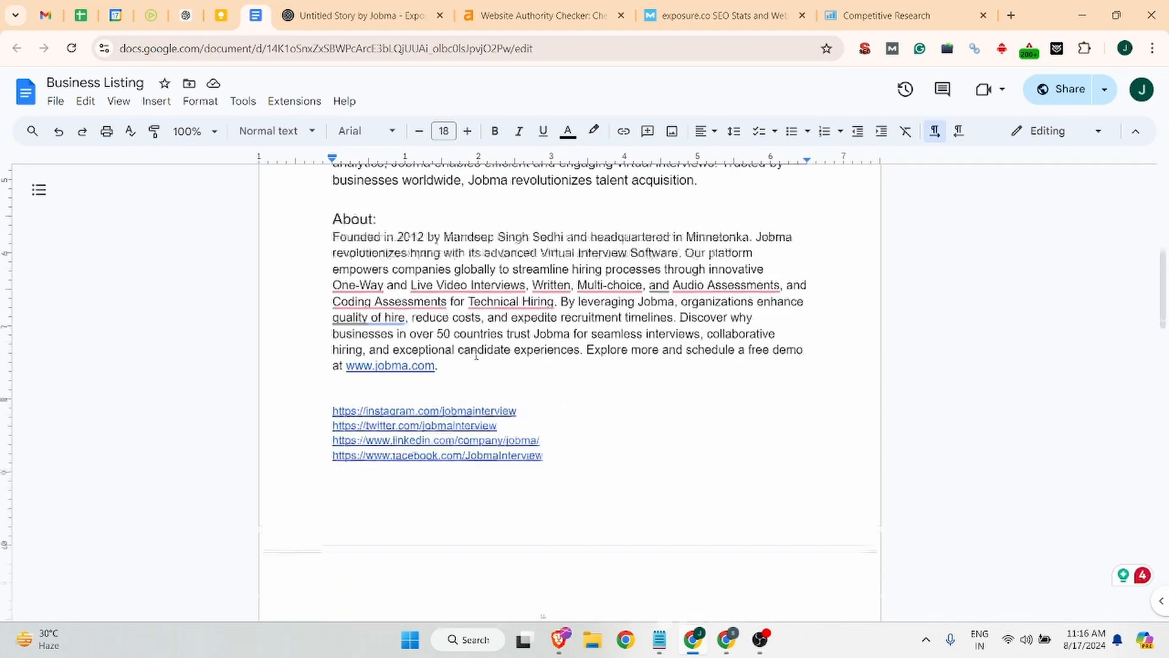
scroll(477, 355, "down", 15)
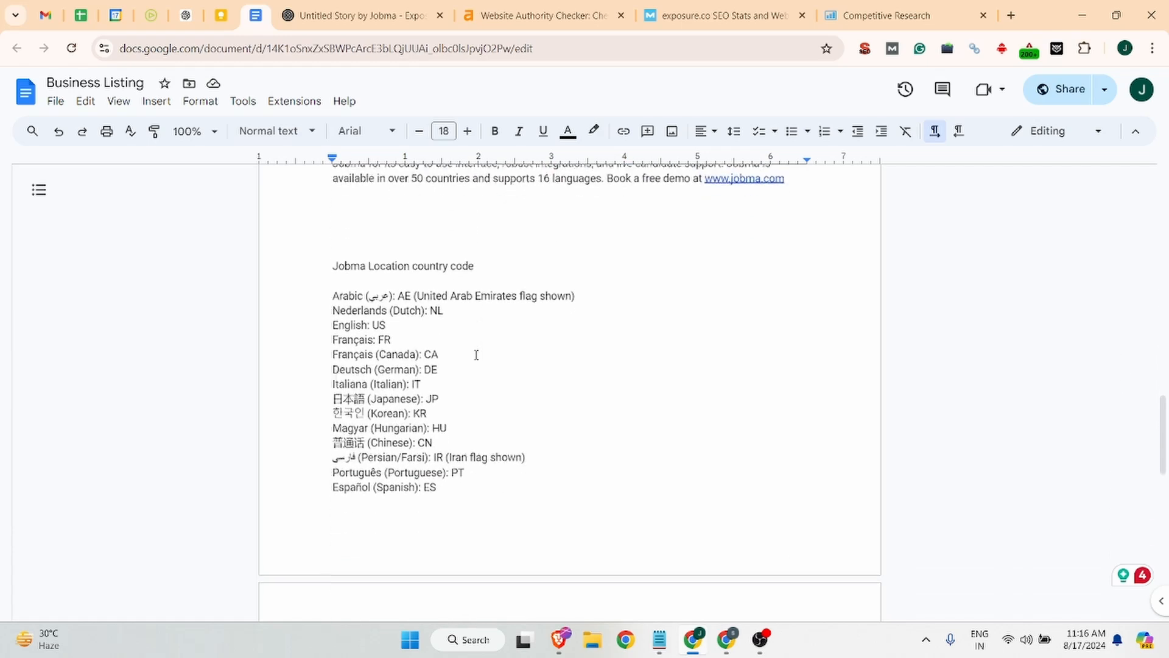
scroll(476, 355, "down", 2)
scroll(476, 355, "up", 10)
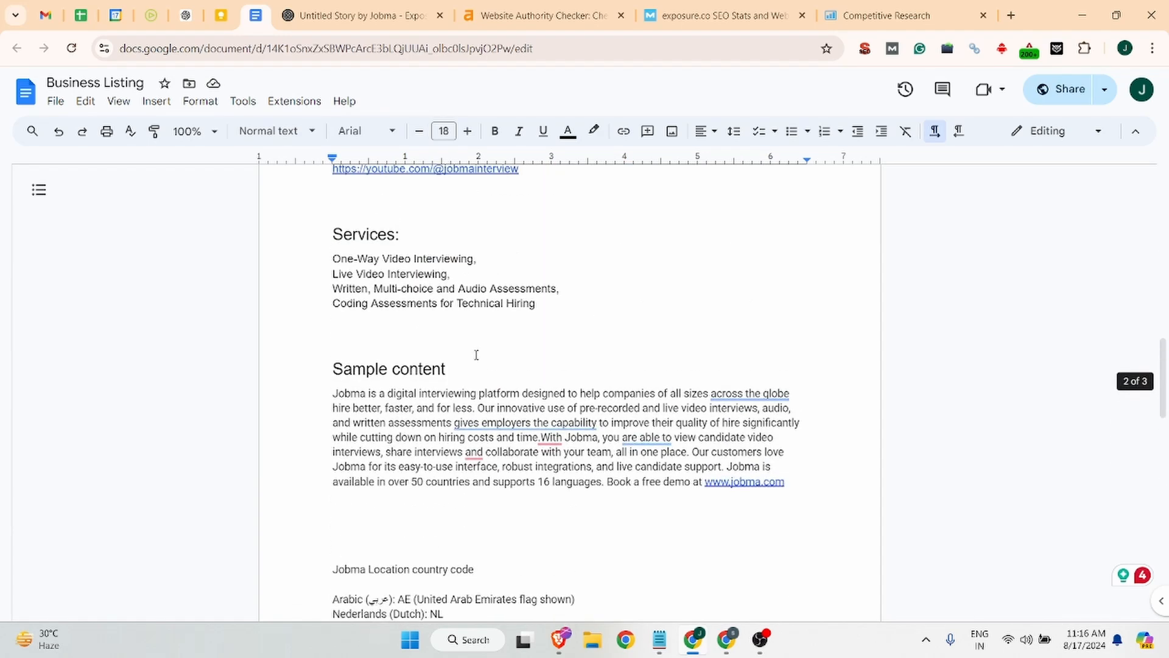
left_click_drag(534, 303, 327, 264)
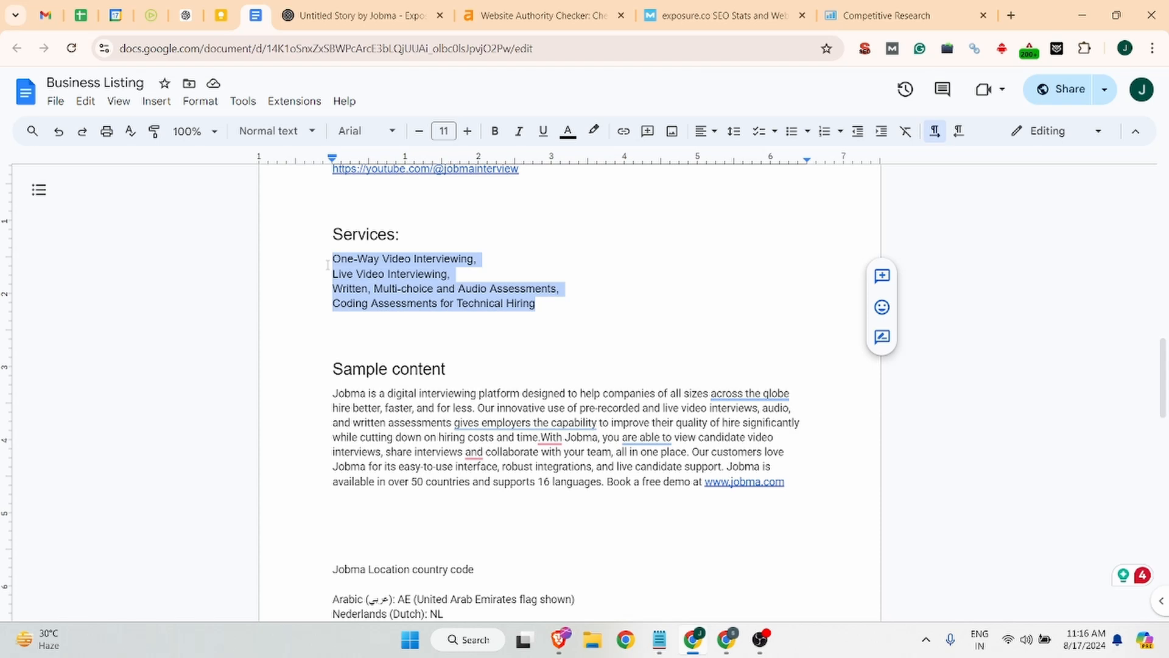
- Back in ChatGPT, extend the prompt with ", and our services is this" followed by the copied services in quotation marks
left_click(183, 11)
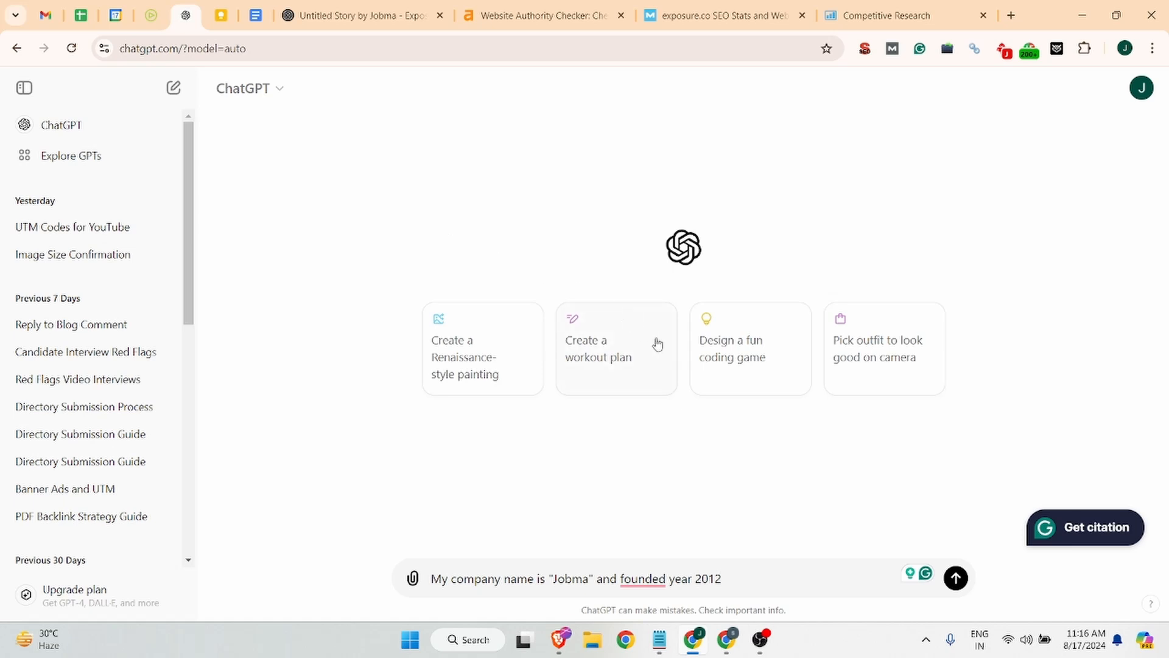
type(", and ")
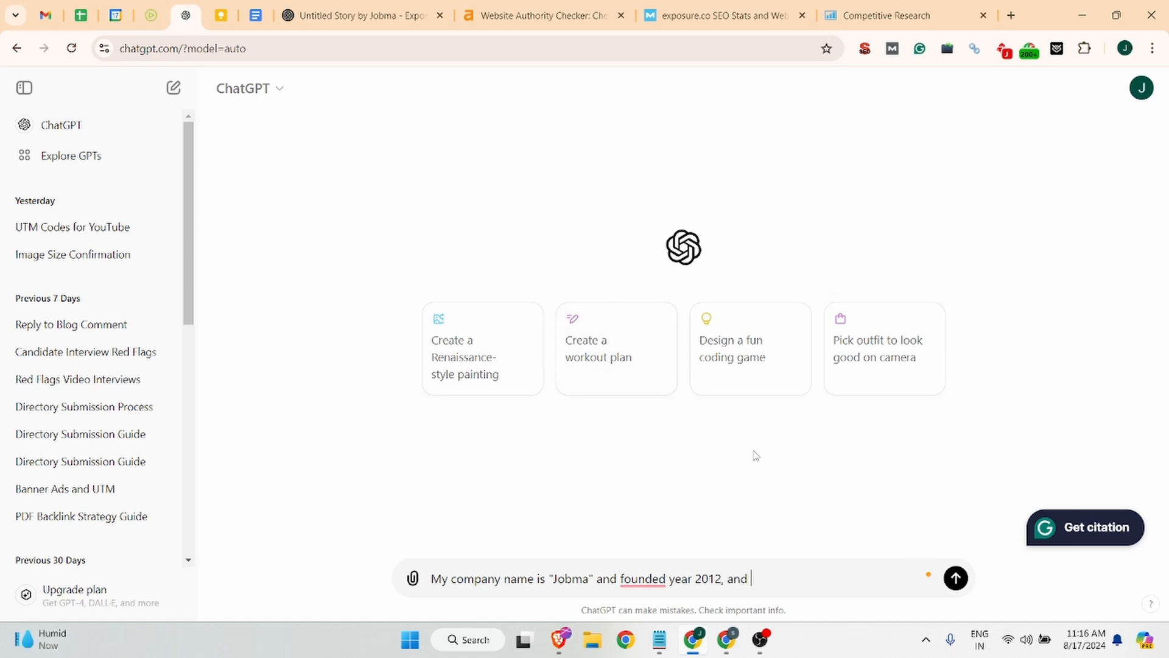
type("our services is this \"")
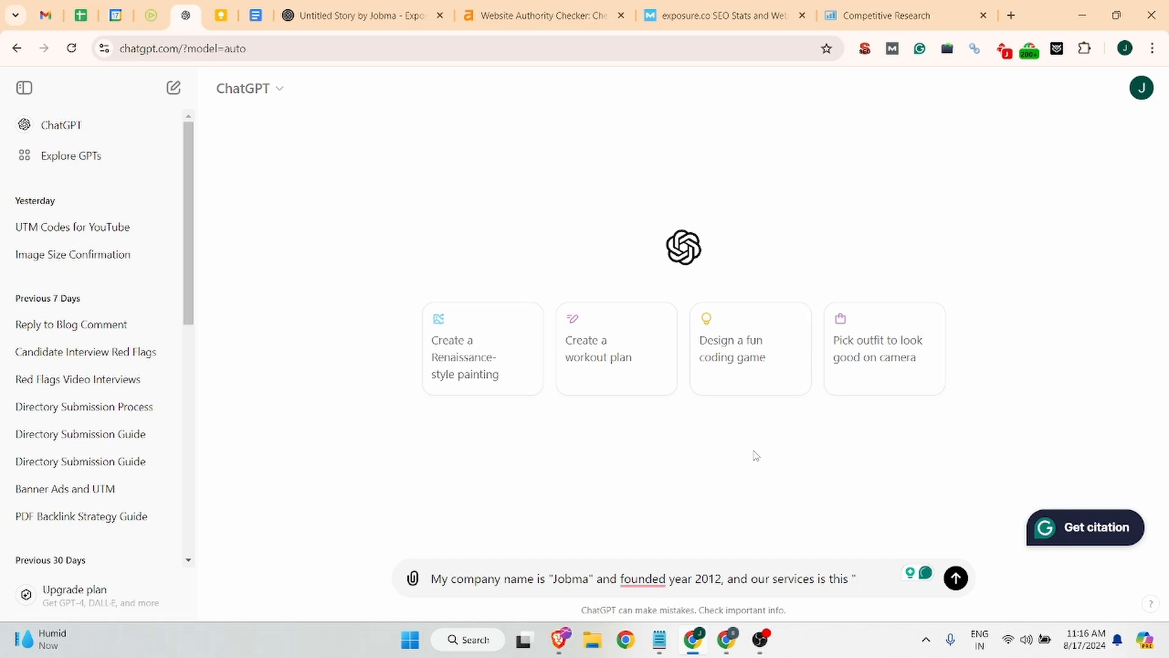
type("One-Way Video Interviewing, Live Video Interviewing, Written, Multi-choice and Audio Assessments, Coding Assessments for Technical Hiring \"")
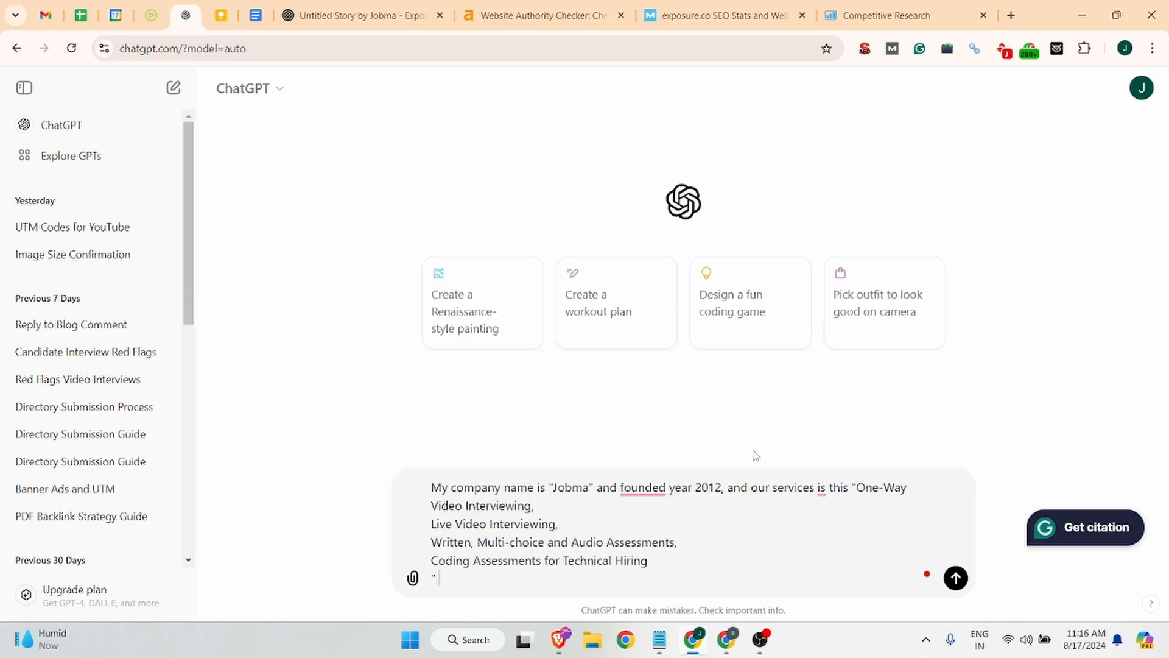
- Finish the prompt with "so you have to generate company description with som headings" and submit it
type("\" so you have to generate ")
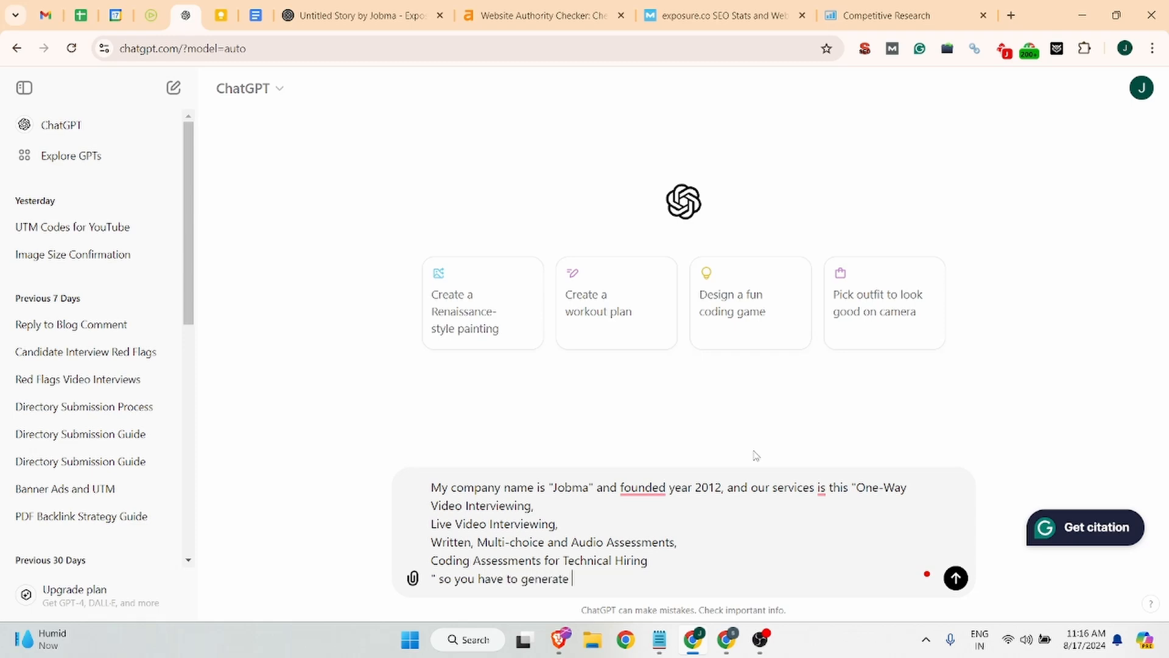
type("company descri")
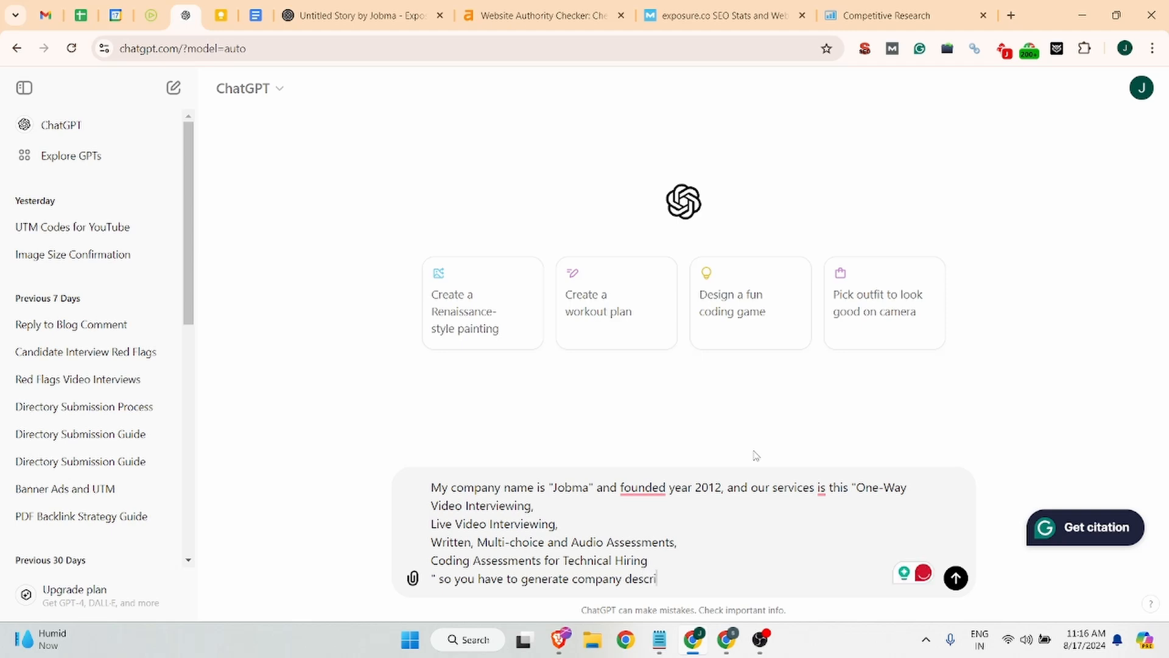
type("ption w")
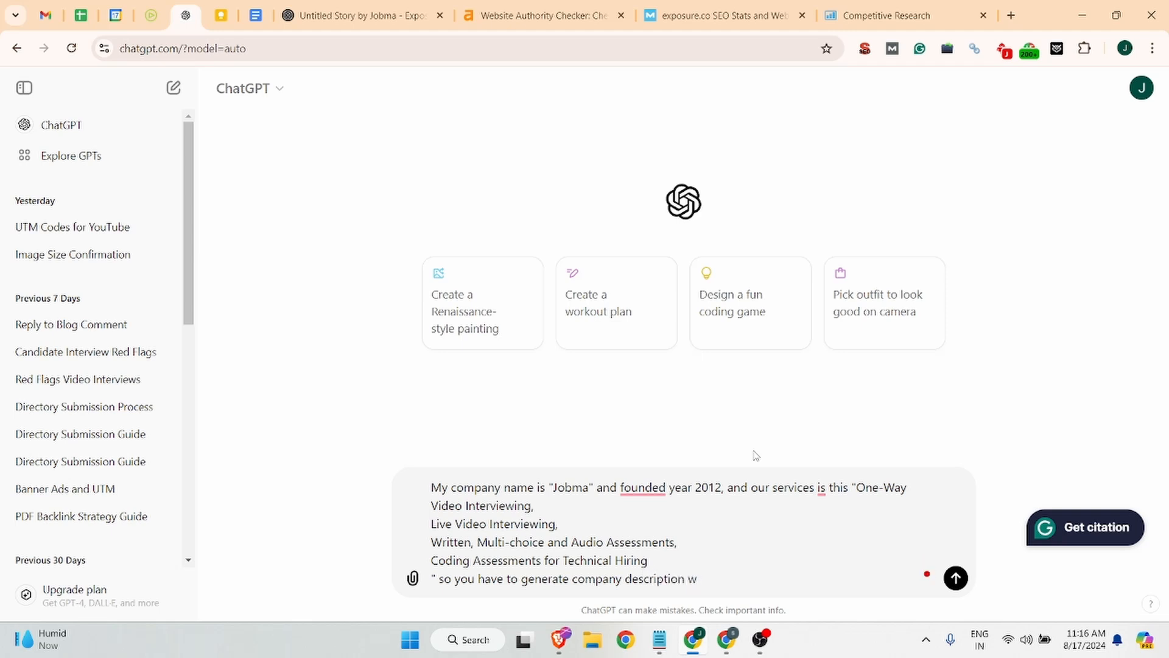
type("ith som headings")
key("Return")
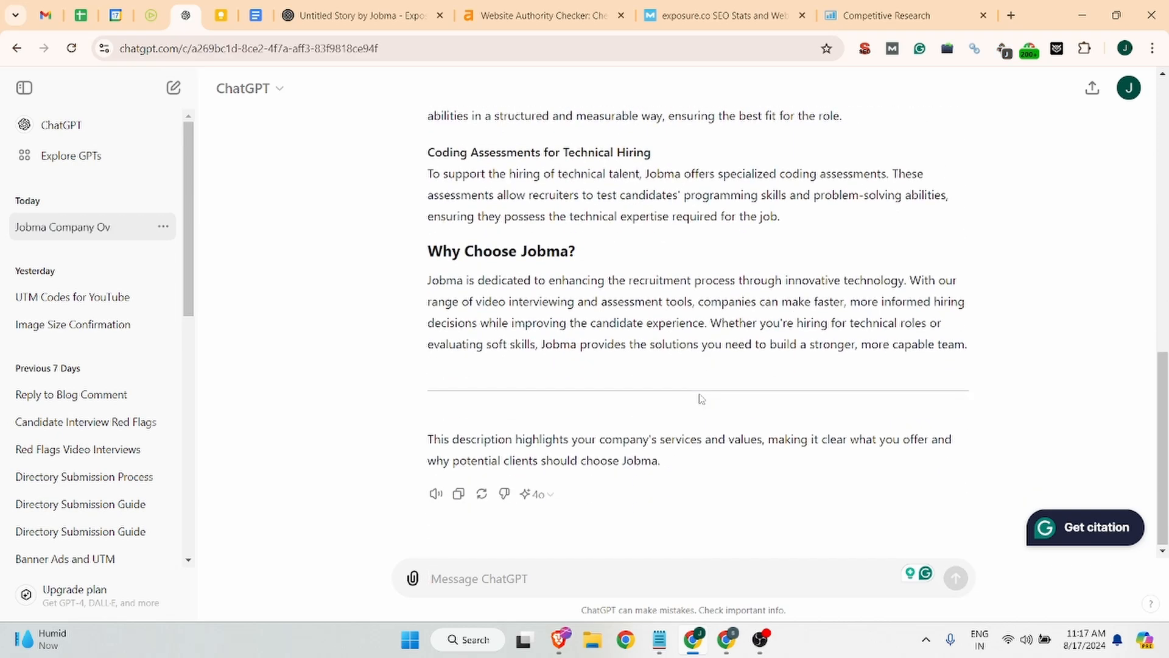
- Copy the paragraph under About Jobma in the generated description and return to the Exposure story draft
scroll(701, 399, "up", 15)
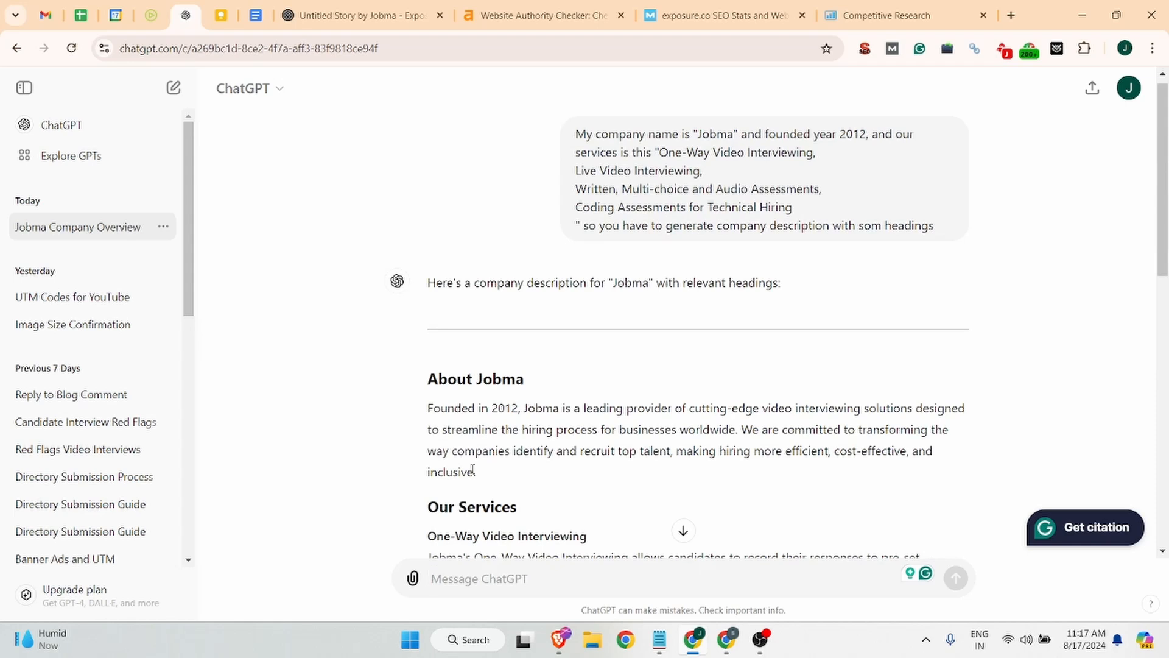
left_click_drag(476, 472, 426, 407)
key("ctrl+c")
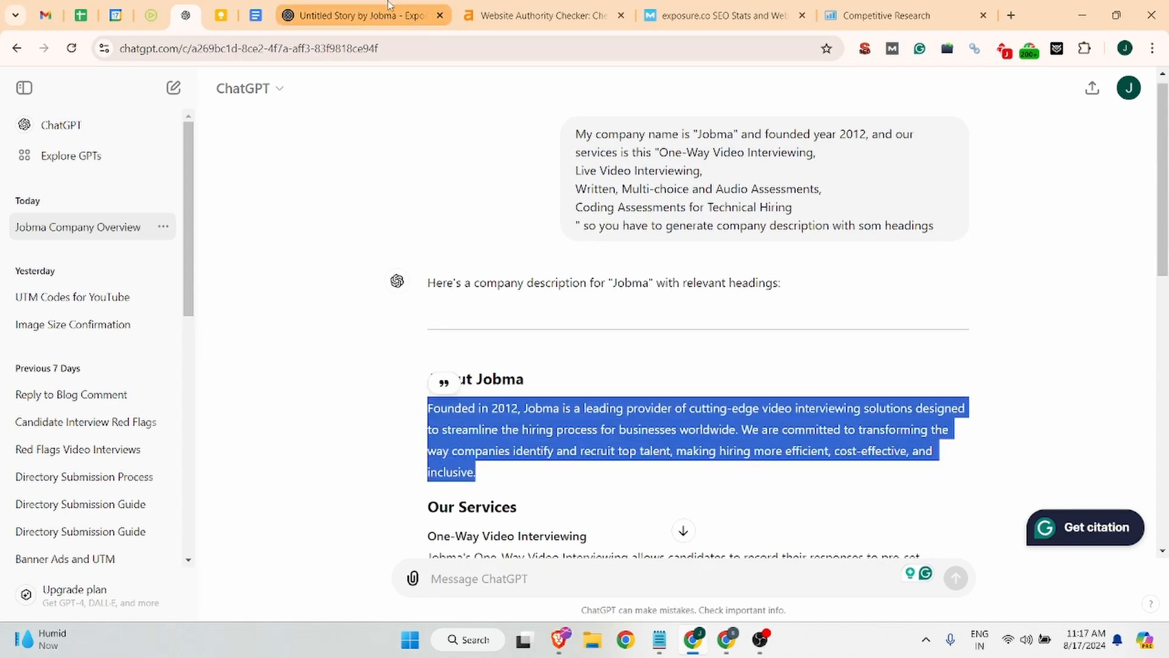
left_click(388, 6)
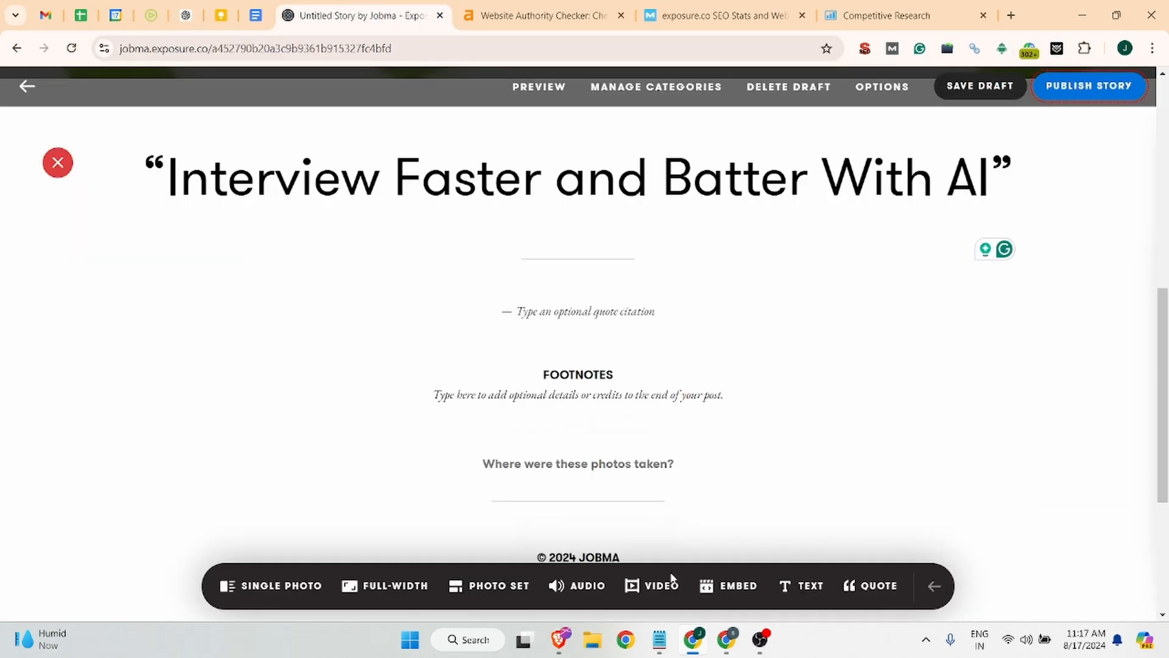
- Add a text section below the quote block and select the quote's citation line for editing
left_click(808, 590)
scroll(667, 372, "down", 3)
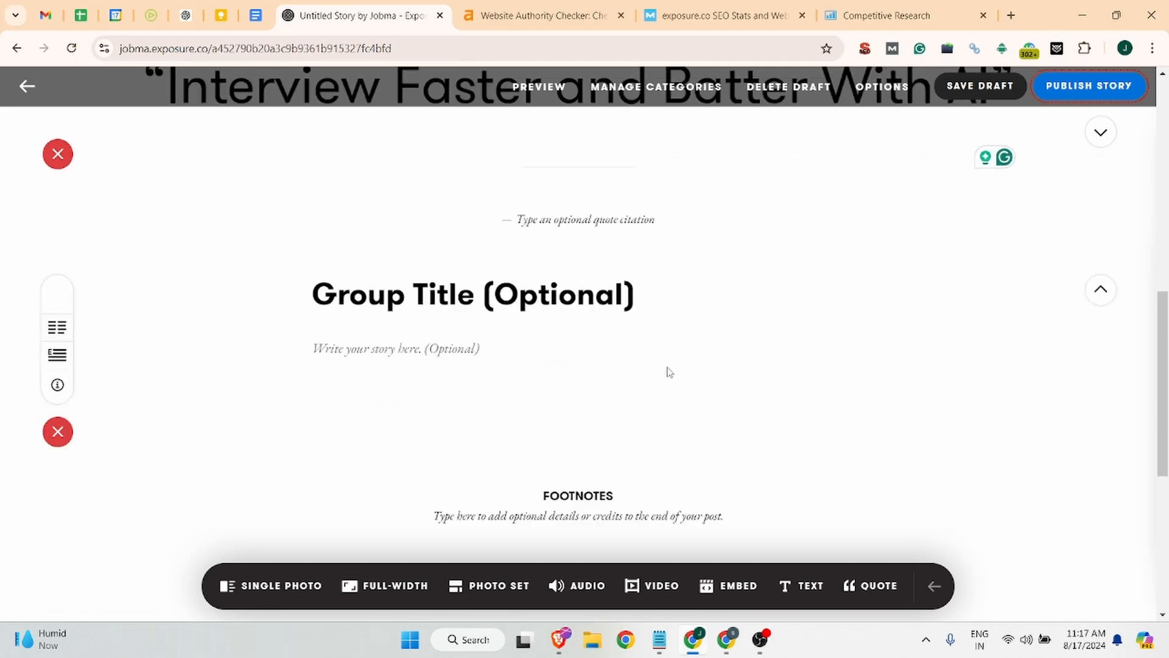
scroll(591, 341, "up", 3)
left_click(374, 370)
left_click(579, 298)
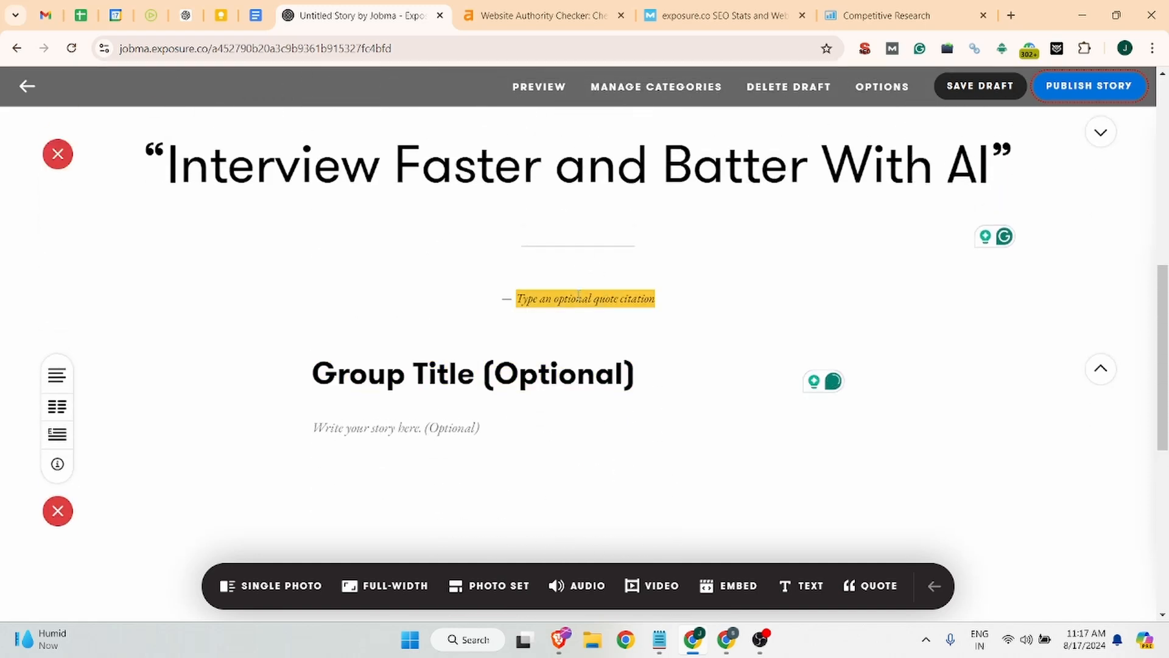
type("klasgkb=")
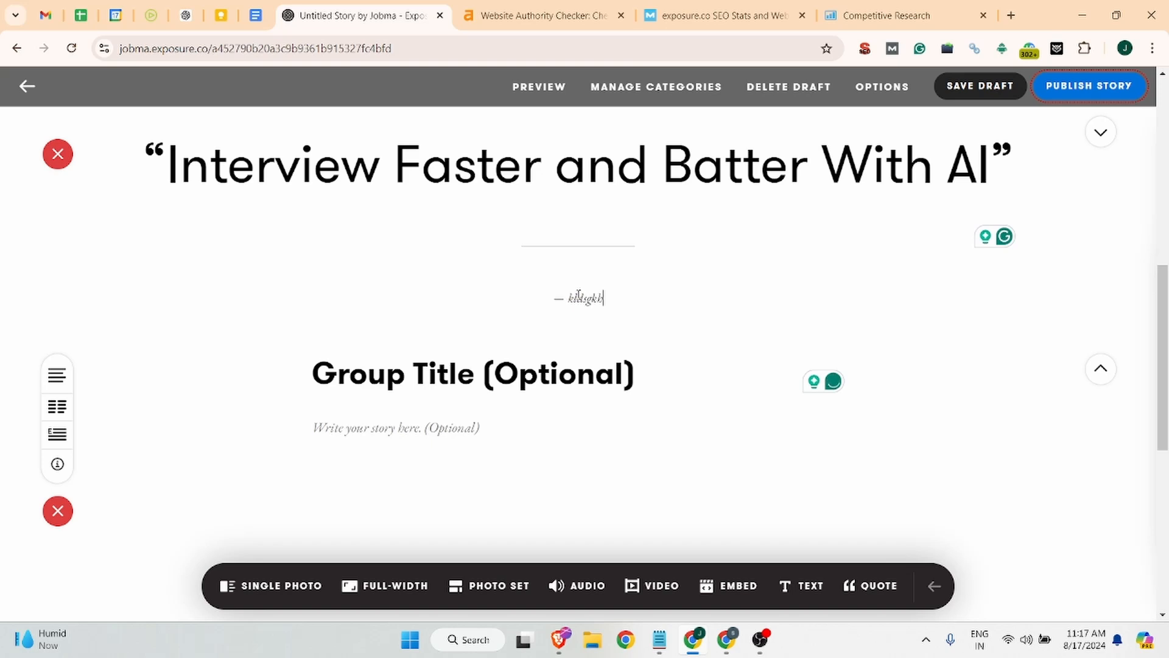
key("BackSpace")
key("BackSpace")
key("BackSpace")
key("BackSpace")
key("BackSpace")
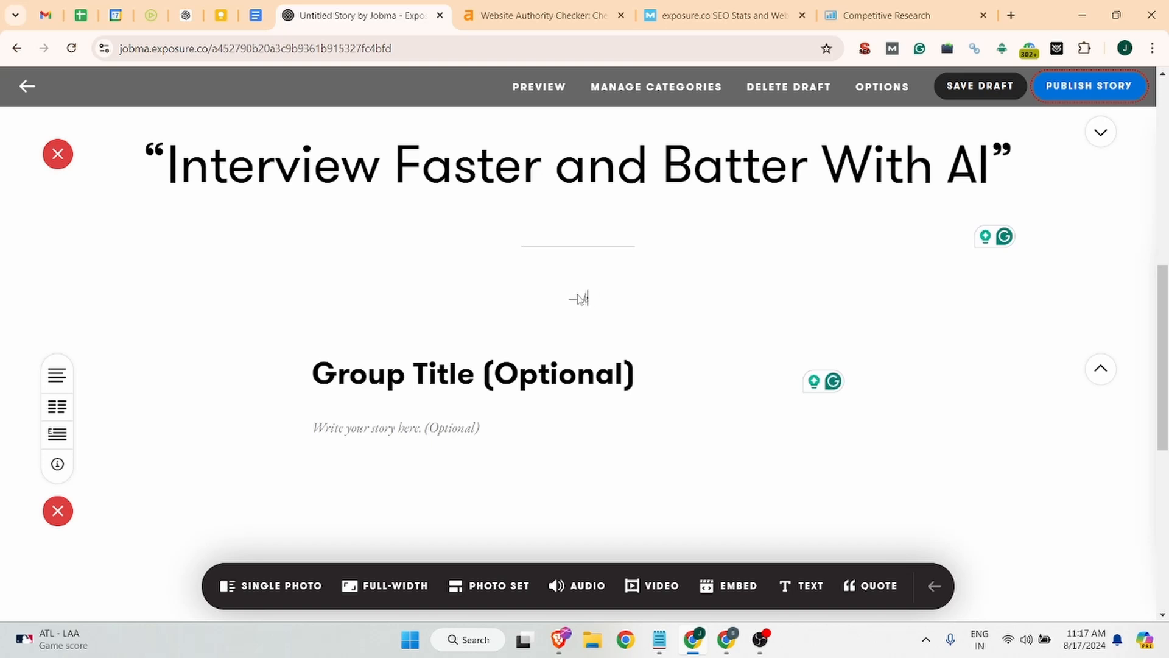
key("BackSpace")
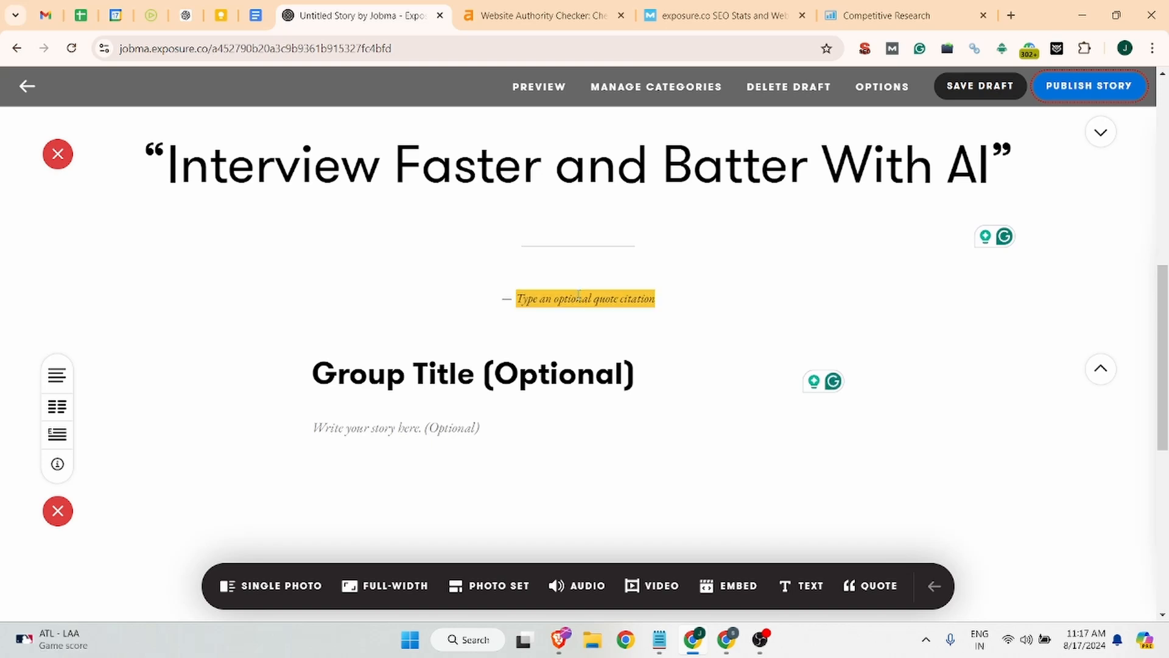
- Paste the copied About Jobma paragraph into the quote's citation line
key("ctrl+v")
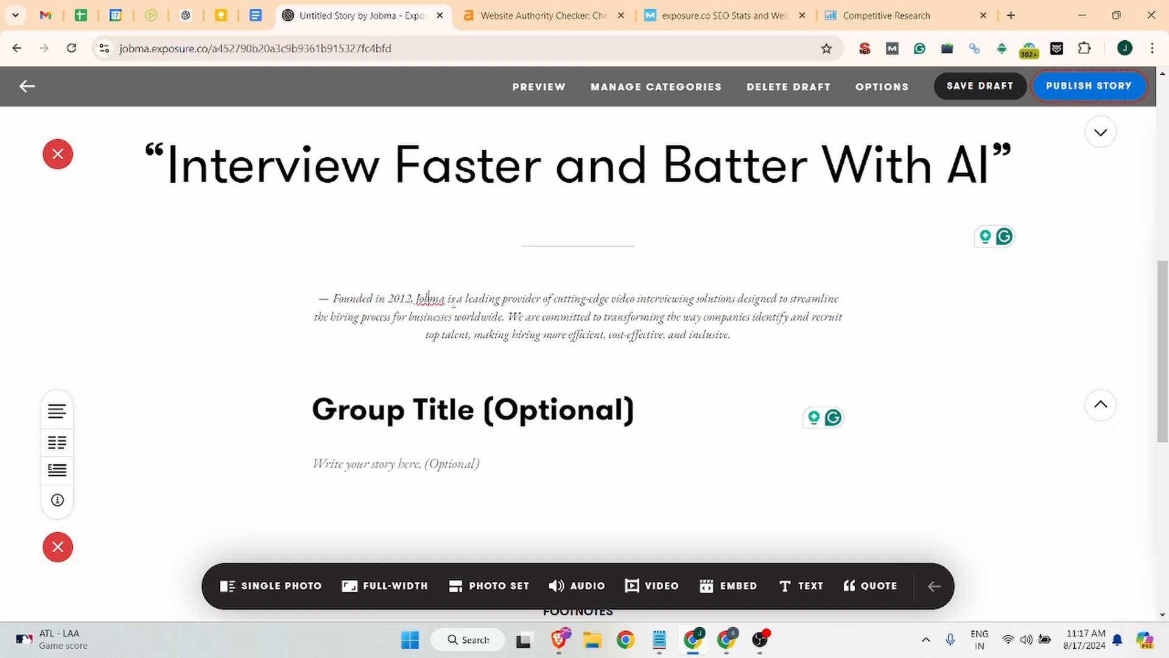
left_click_drag(341, 298, 734, 342)
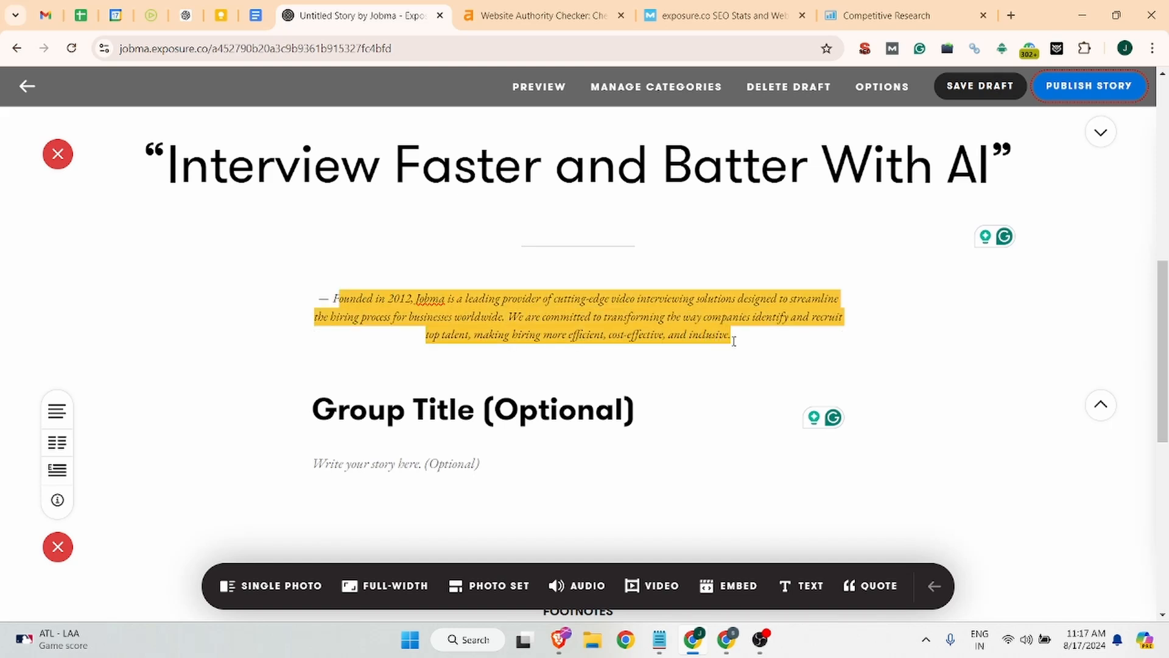
left_click_drag(341, 298, 790, 337)
left_click(611, 317)
- Check the generated description in ChatGPT and title the story's new text section "Our Services"
triple_click(369, 411)
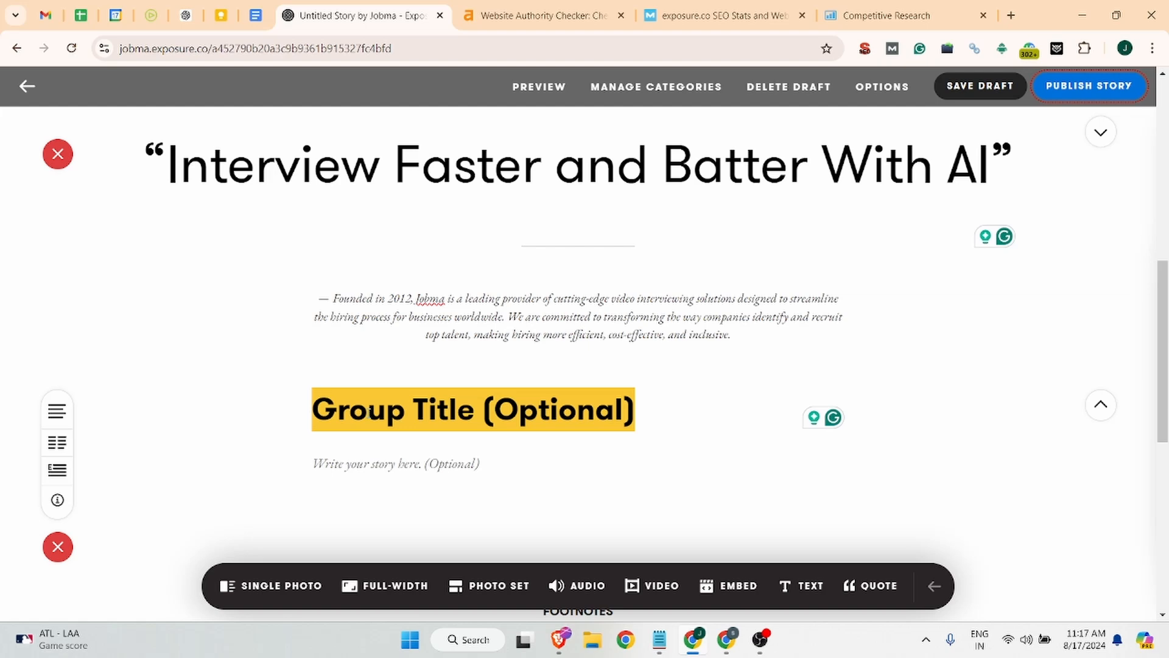
left_click(185, 15)
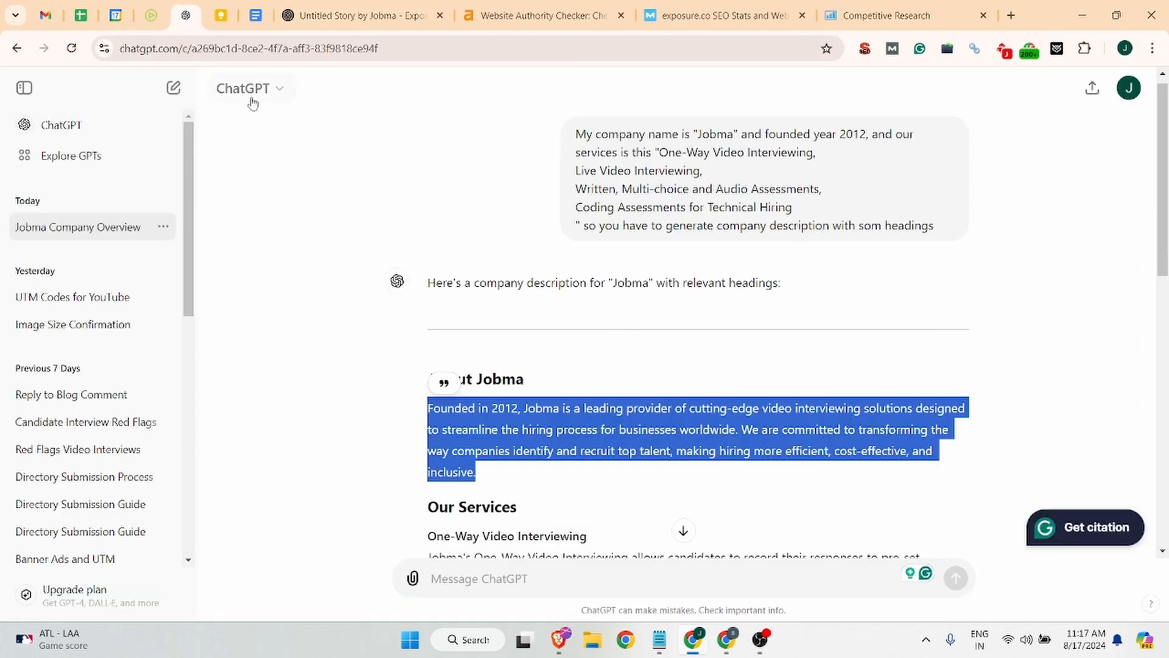
scroll(251, 99, "down", 3)
left_click(362, 17)
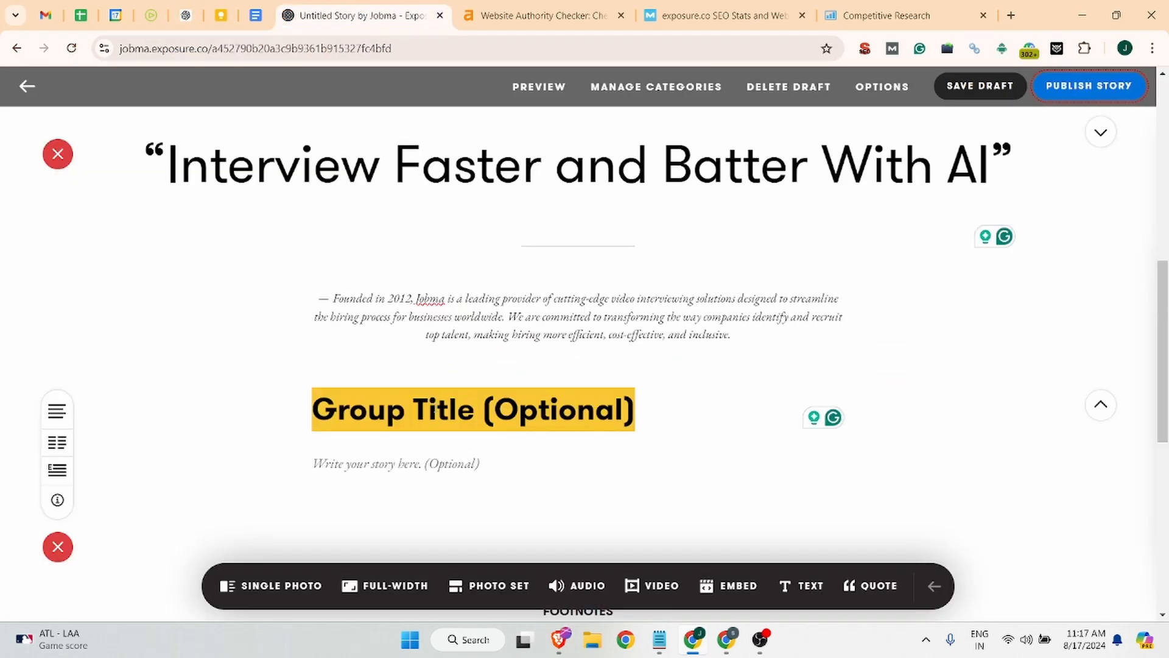
type("Ou")
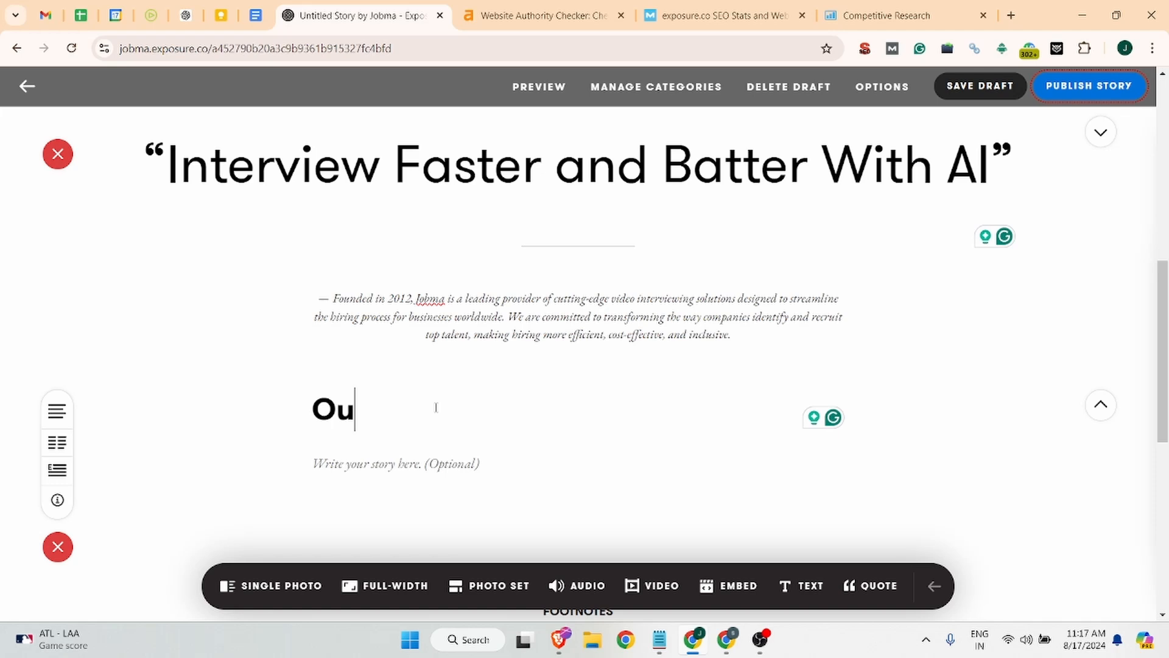
type("r Services")
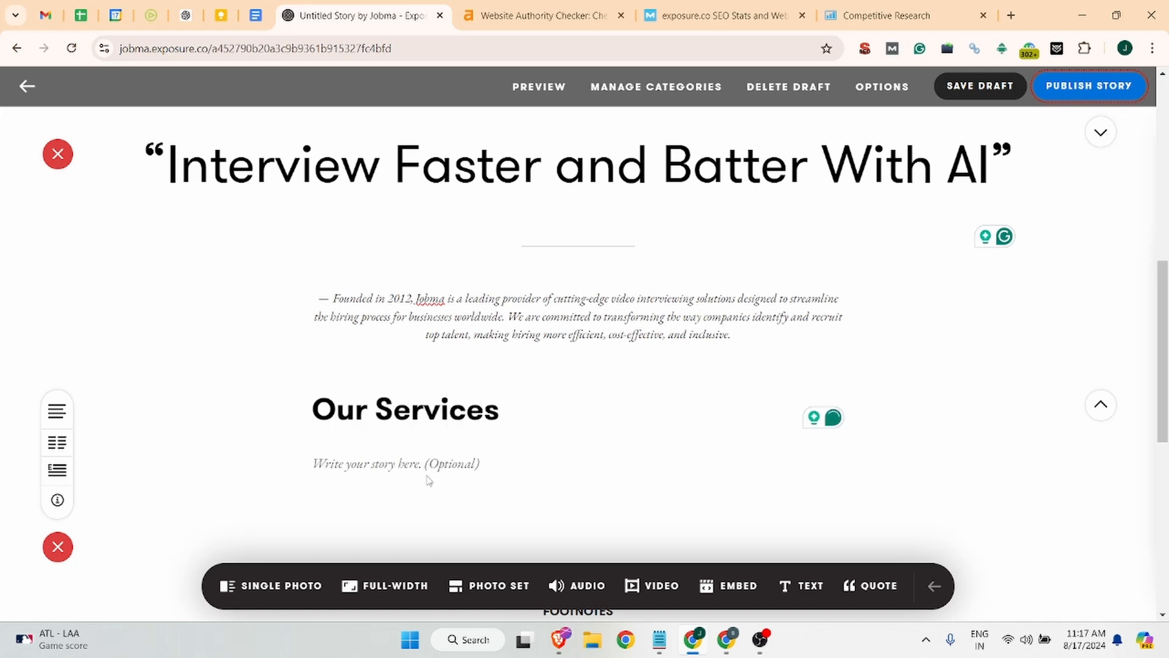
- Copy the "One-Way Video Interviewing" subheading from ChatGPT and paste it as the first line under Our Services in the Exposure story
left_click(186, 16)
scroll(521, 338, "down", 1)
left_click_drag(427, 308, 587, 307)
key("ctrl+c")
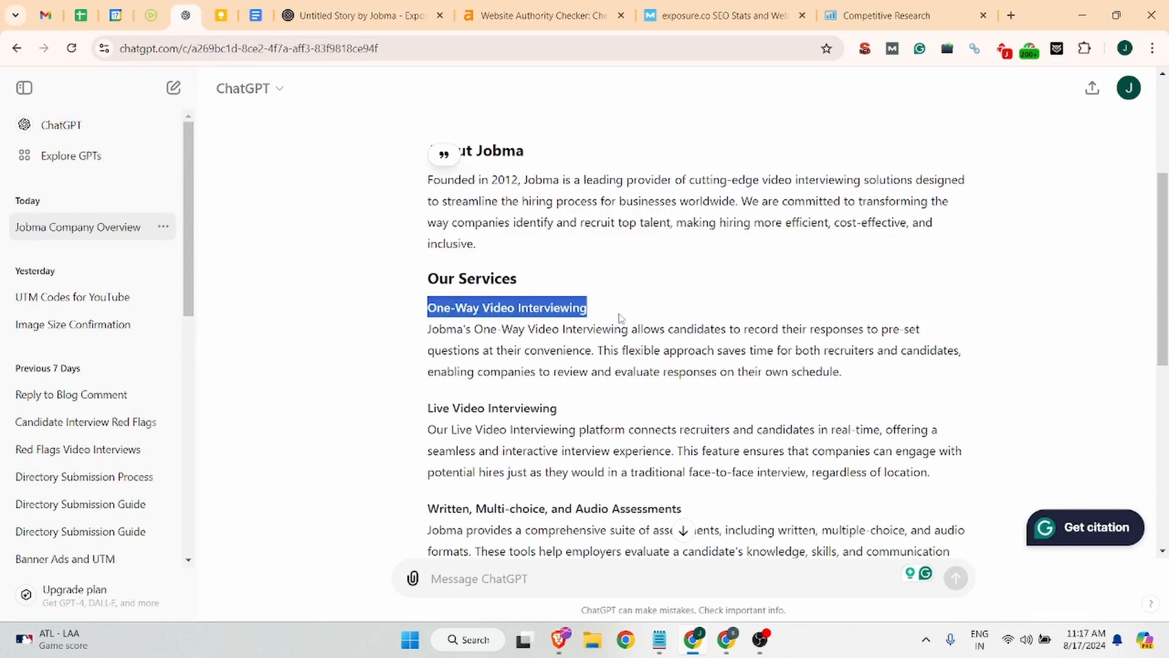
left_click(363, 15)
key("ctrl+v")
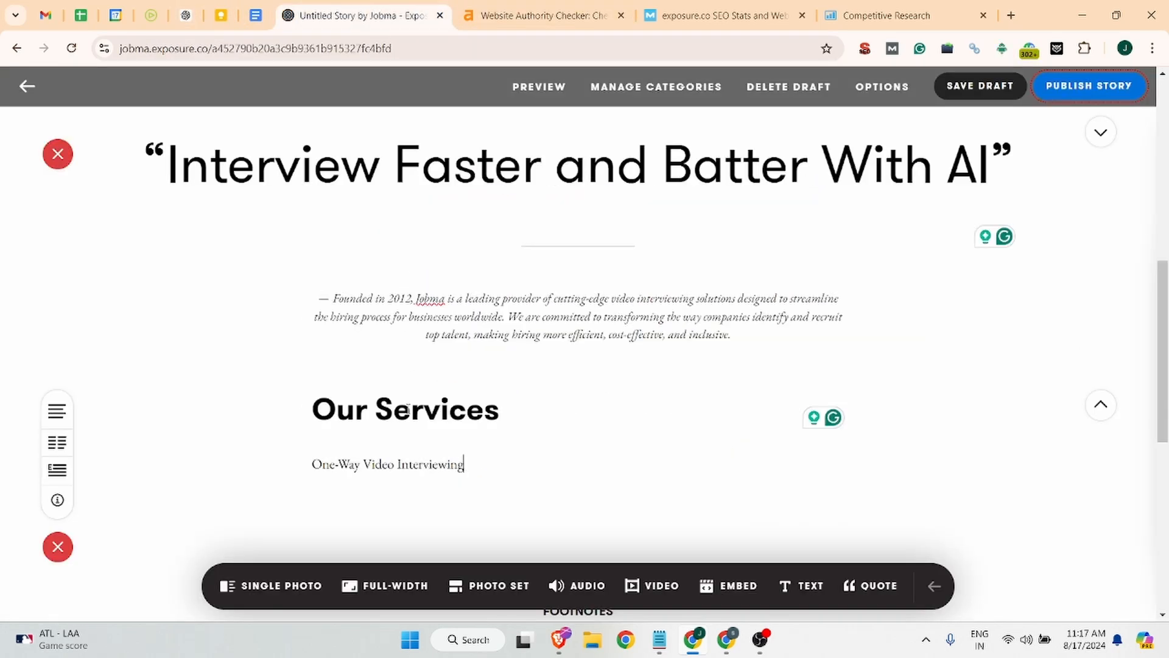
left_click_drag(491, 458, 282, 467)
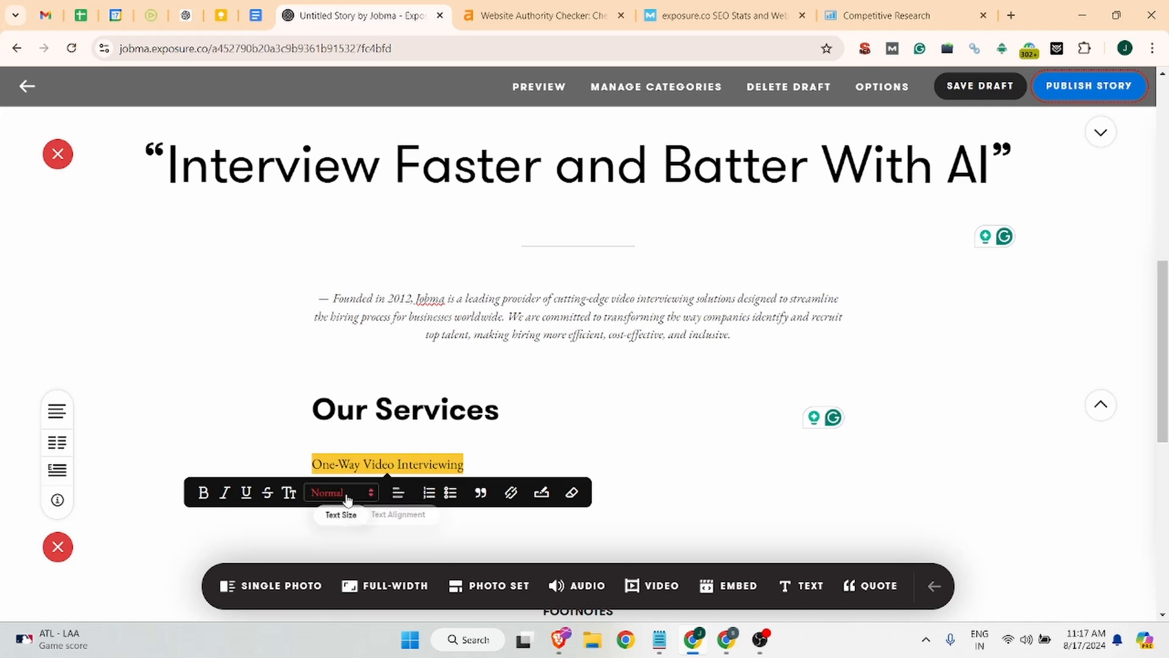
left_click(342, 495)
left_click(323, 399)
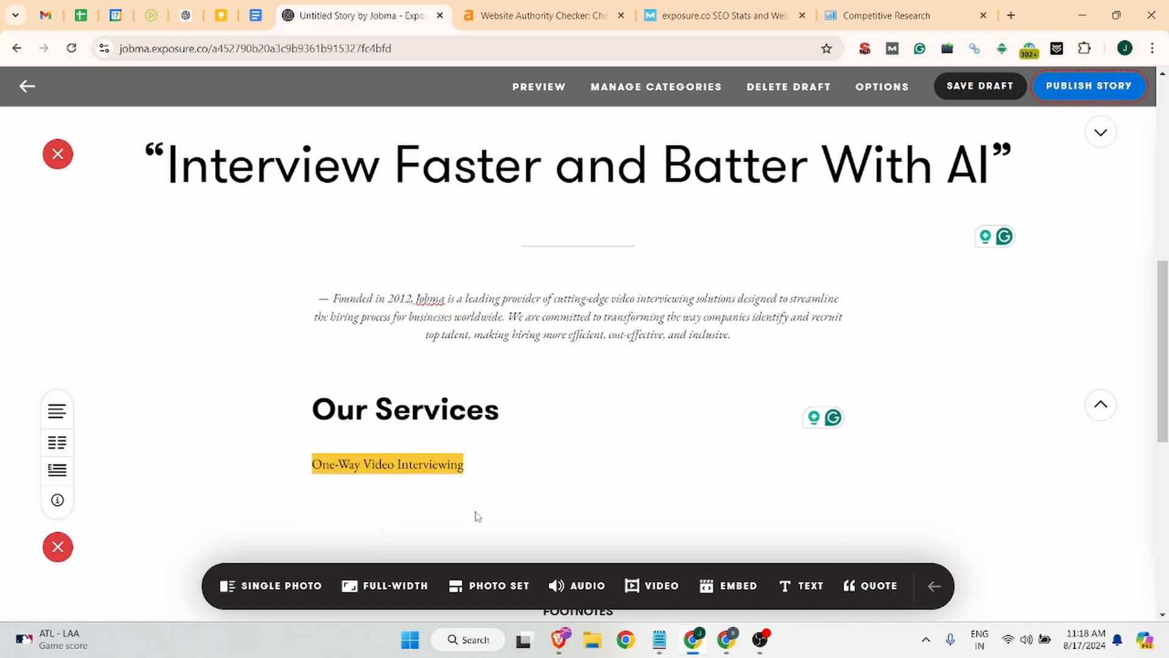
- Set the text size of the "One-Way Video Interviewing" line to Large
left_click_drag(499, 461, 266, 466)
left_click(360, 492)
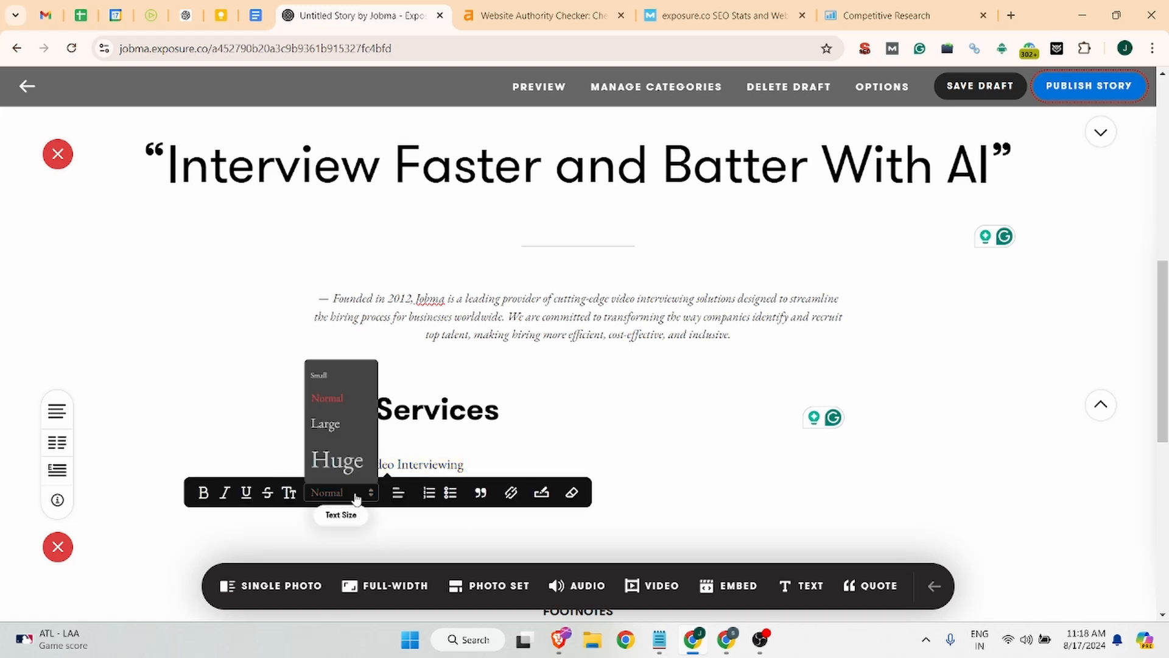
left_click(343, 432)
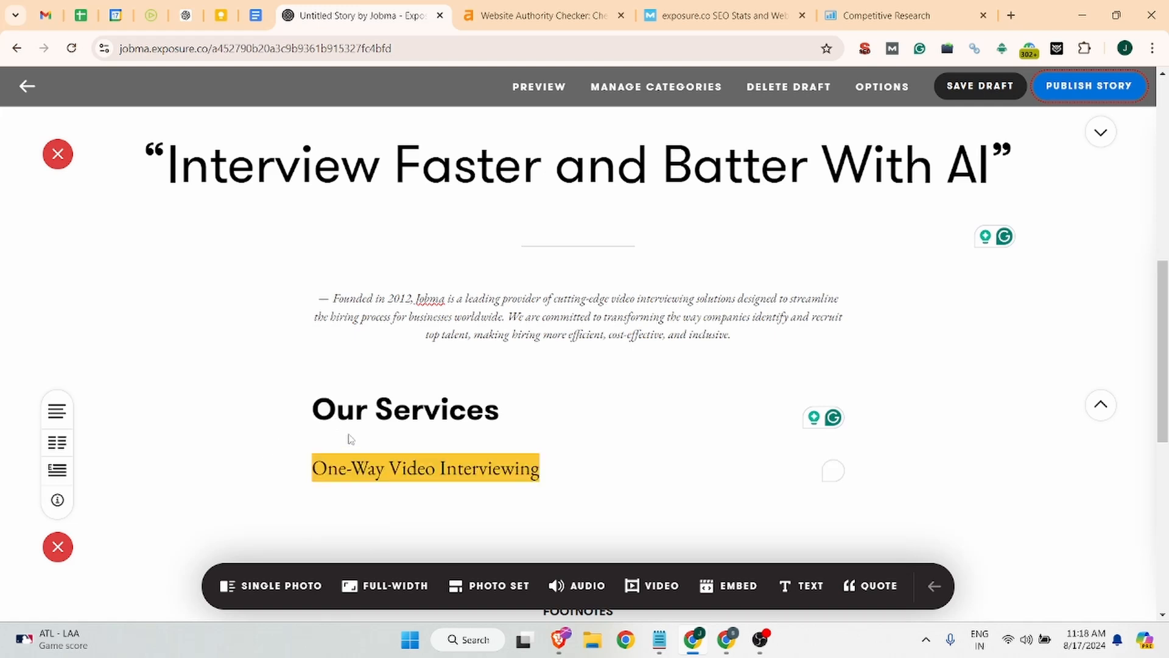
left_click(575, 473)
- Copy the One-Way Video Interviewing paragraph from ChatGPT and paste it on a new line below its subheading in the Exposure story
key("Return")
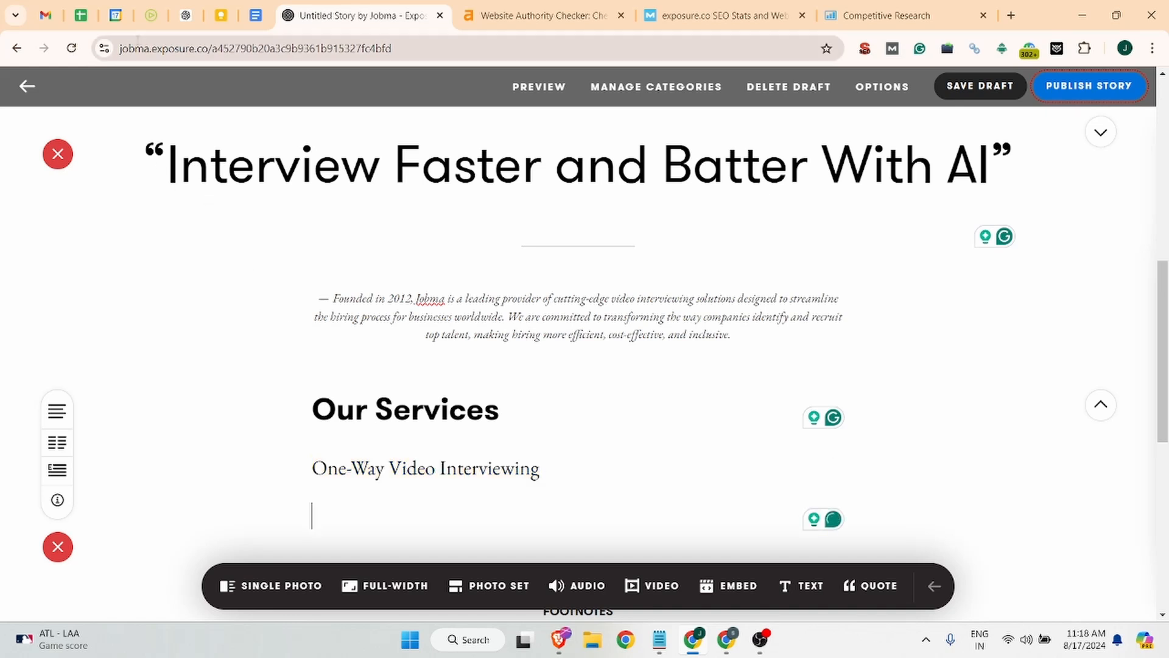
left_click(183, 15)
left_click_drag(877, 297, 429, 251)
key("ctrl+c")
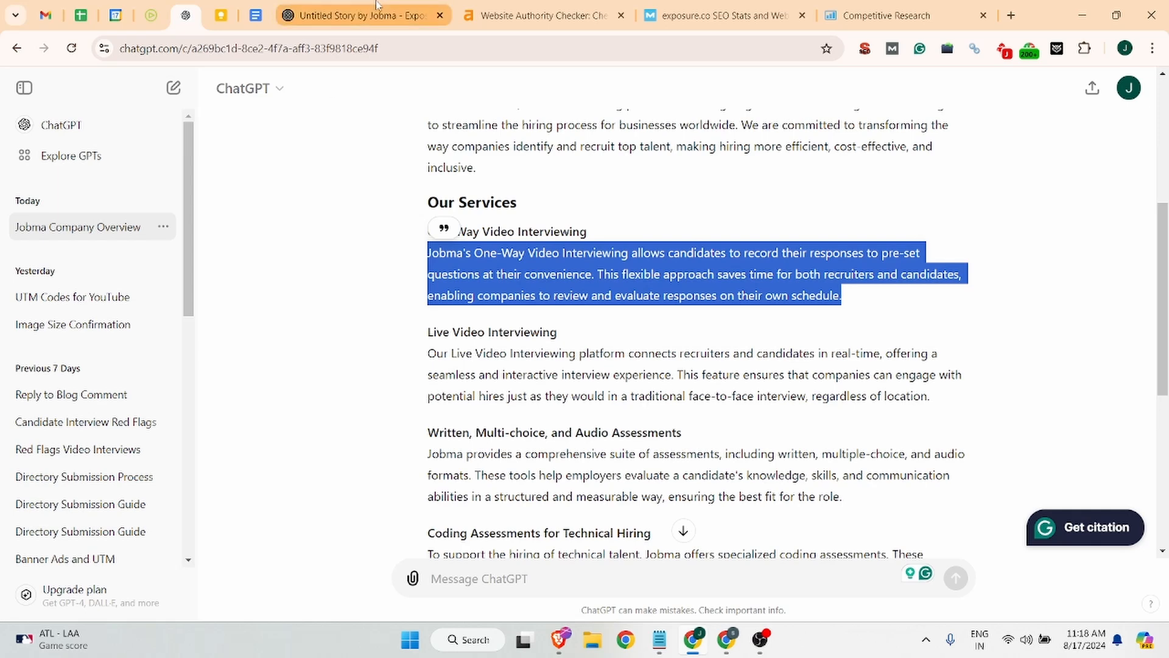
left_click(365, 16)
key("ctrl+v")
scroll(402, 362, "down", 3)
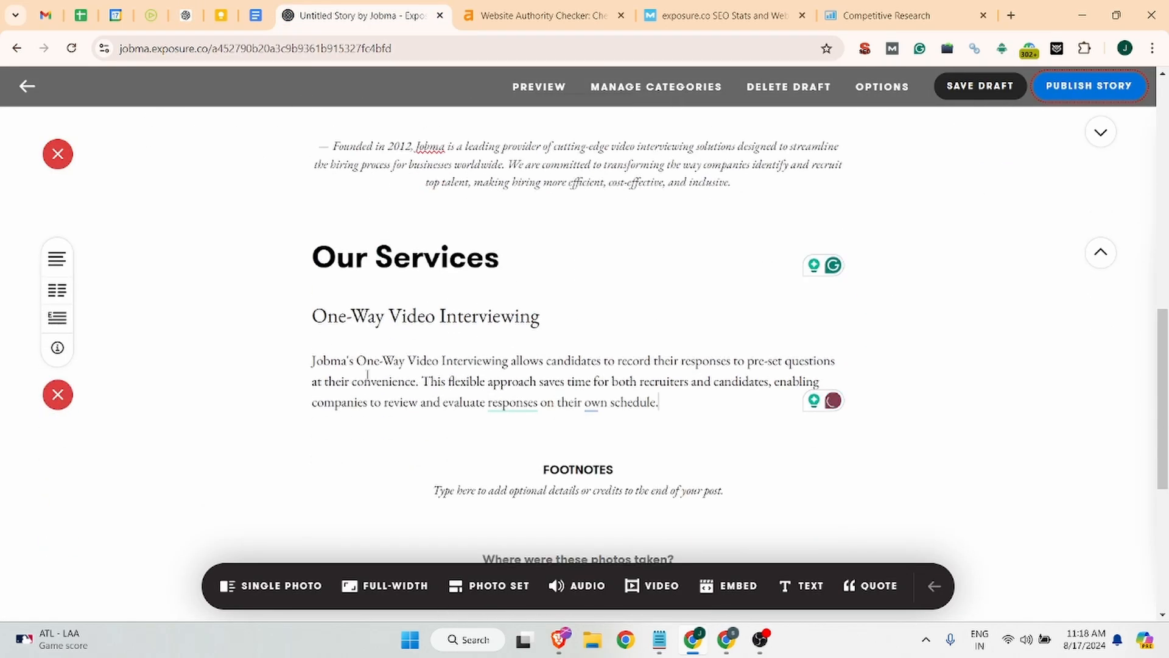
- Switch to the jobma.com site, copy the link address of its "One way video interviews" product page, and return to the Exposure draft
left_click_drag(371, 357, 504, 360)
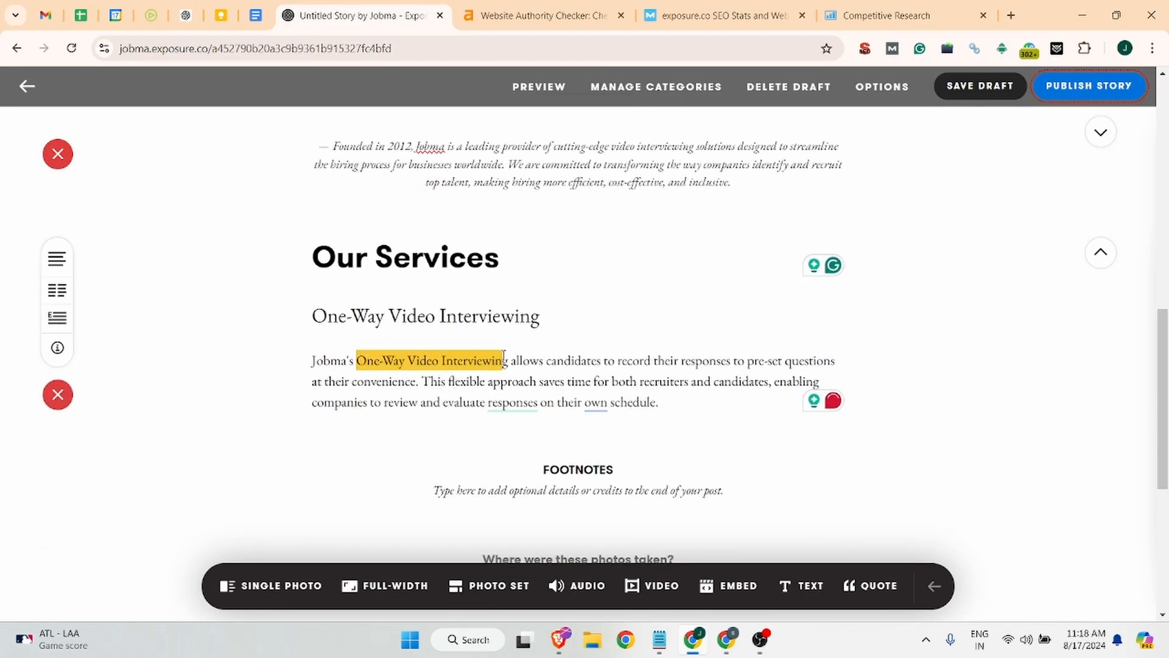
left_click(370, 352)
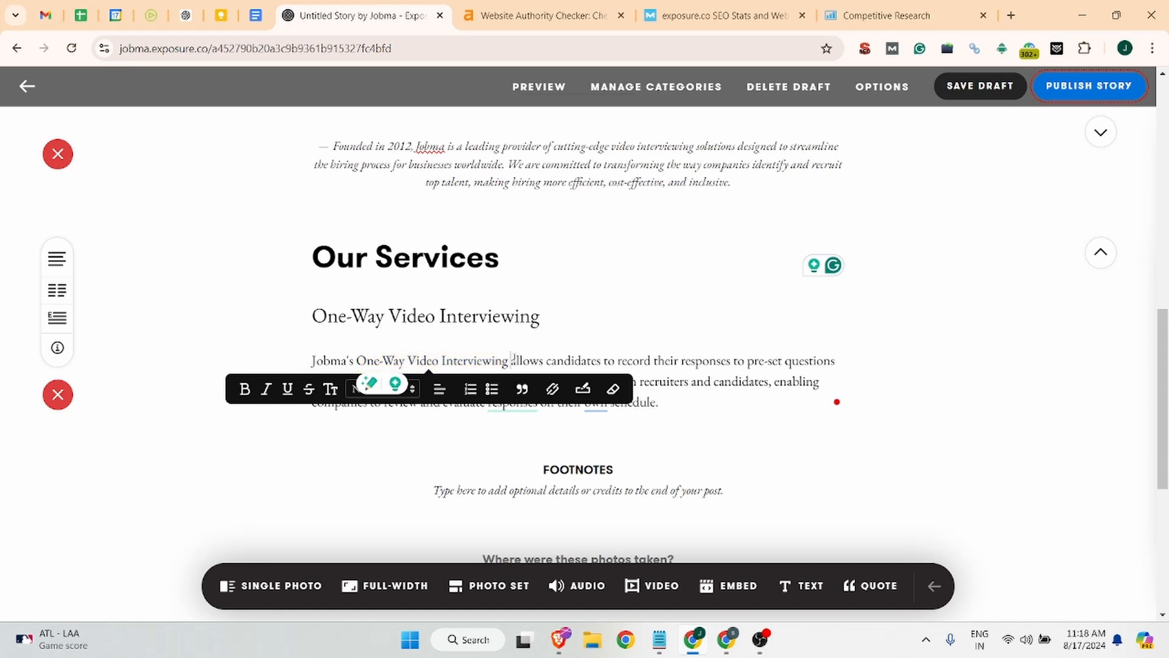
left_click_drag(358, 357, 510, 360)
left_click(151, 15)
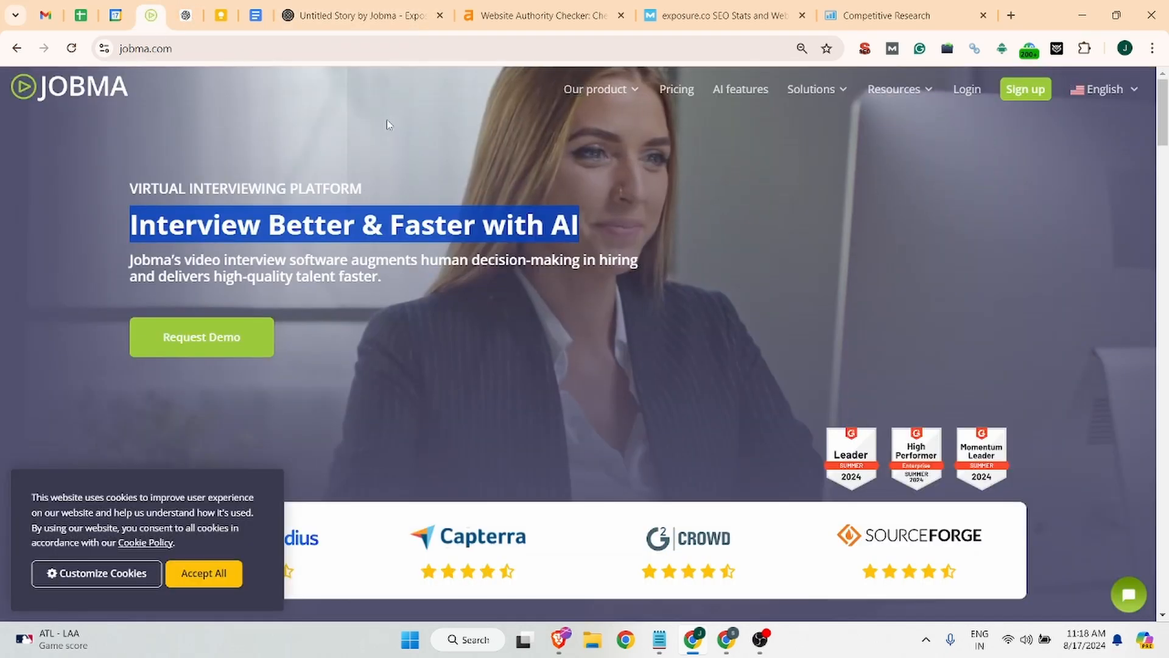
mouse_move(633, 90)
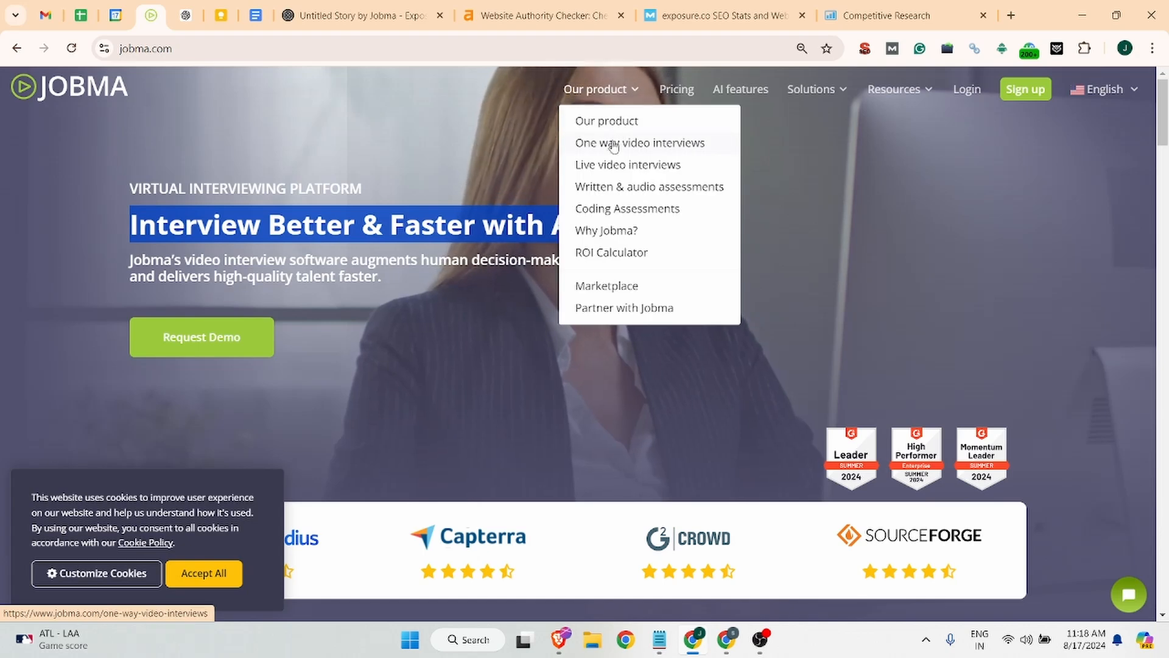
right_click(614, 146)
left_click(676, 274)
left_click(360, 15)
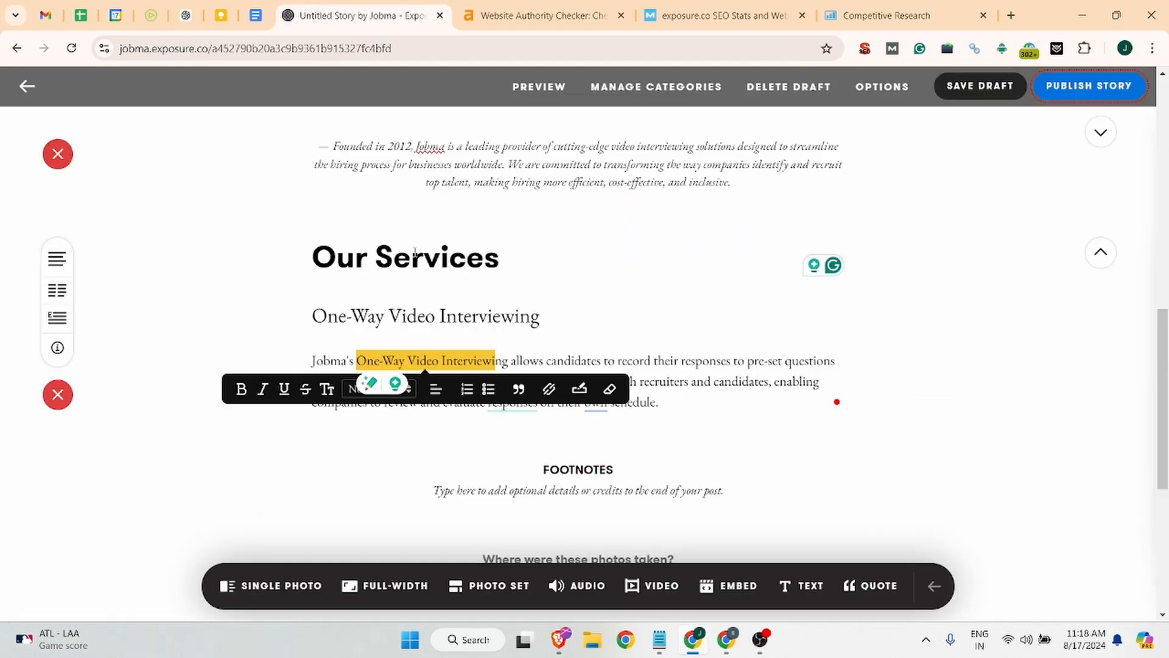
left_click_drag(357, 360, 508, 360)
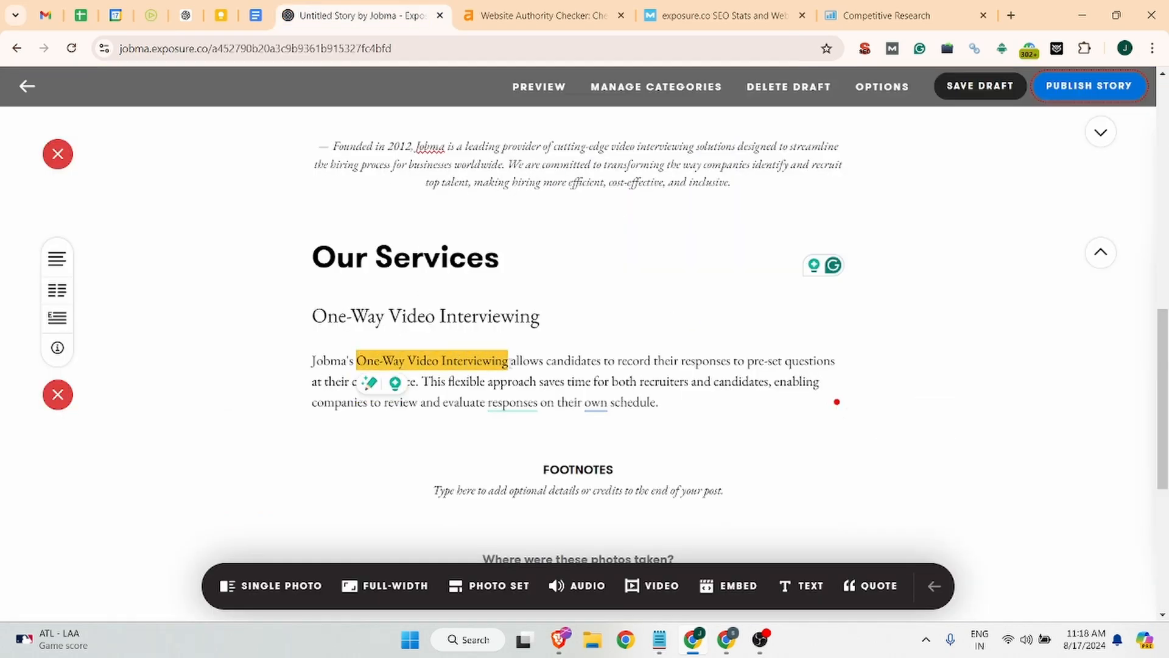
key("ctrl+k")
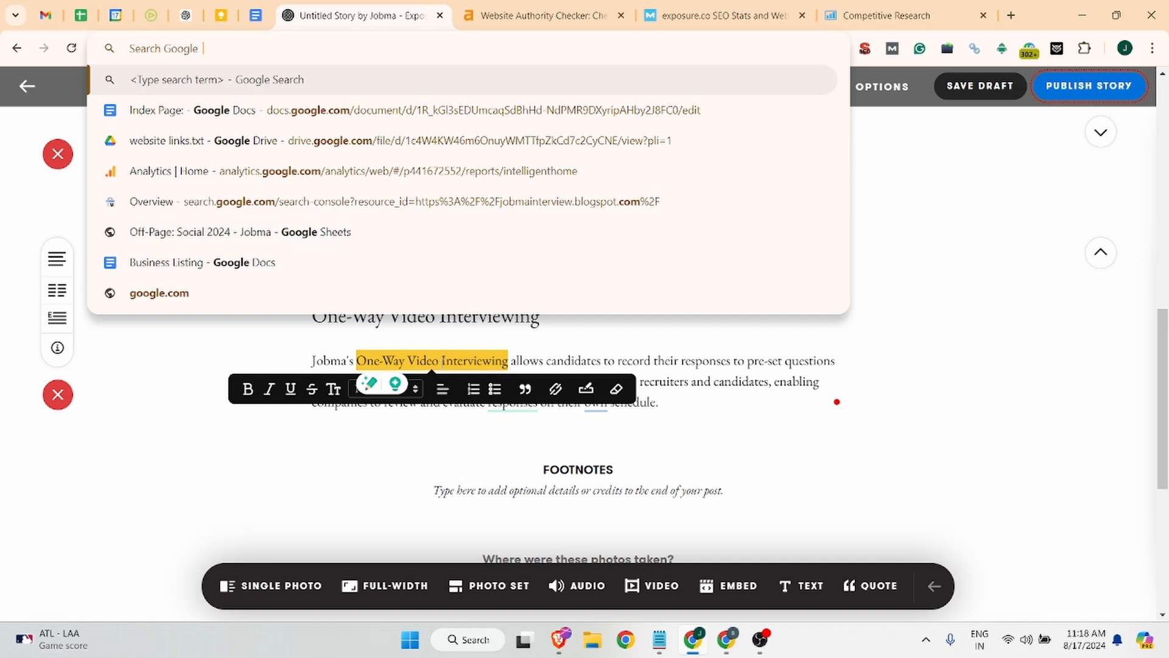
left_click(522, 360)
left_click_drag(357, 360, 509, 362)
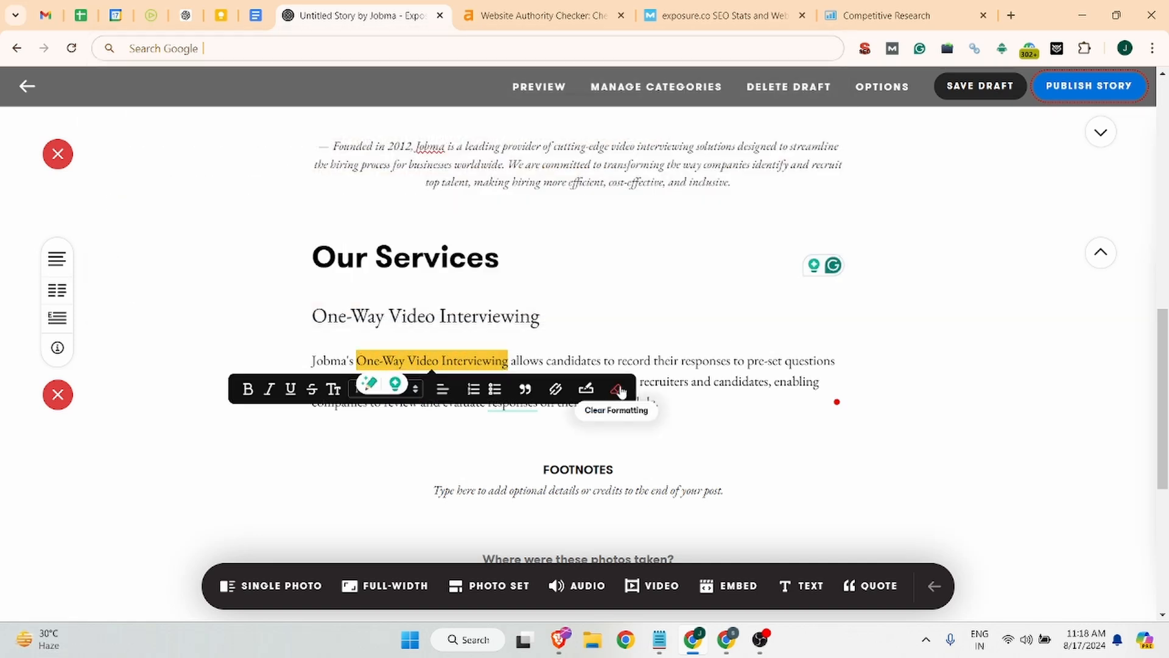
left_click(556, 390)
key("ctrl+v")
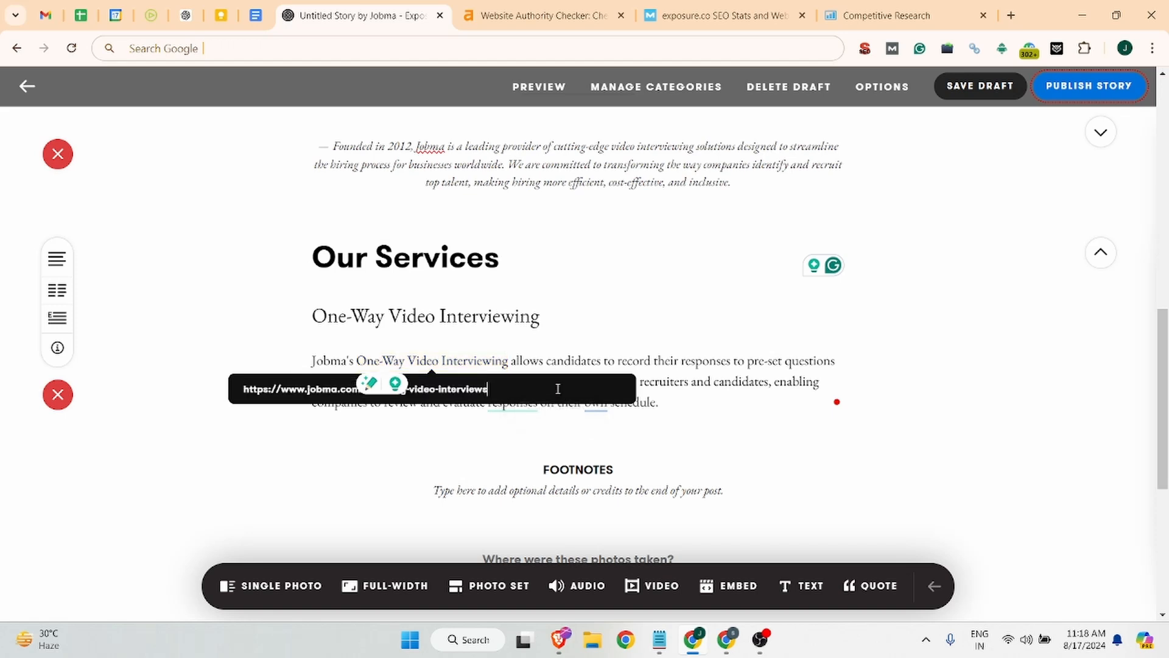
key("Return")
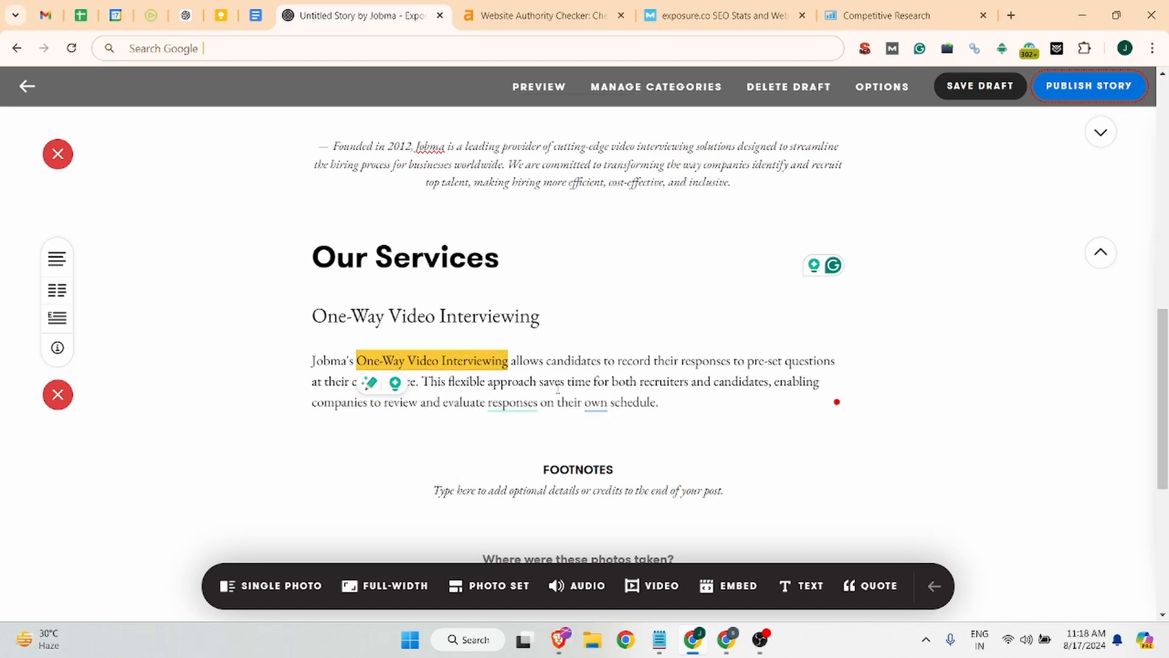
key("ctrl+b")
left_click(564, 382)
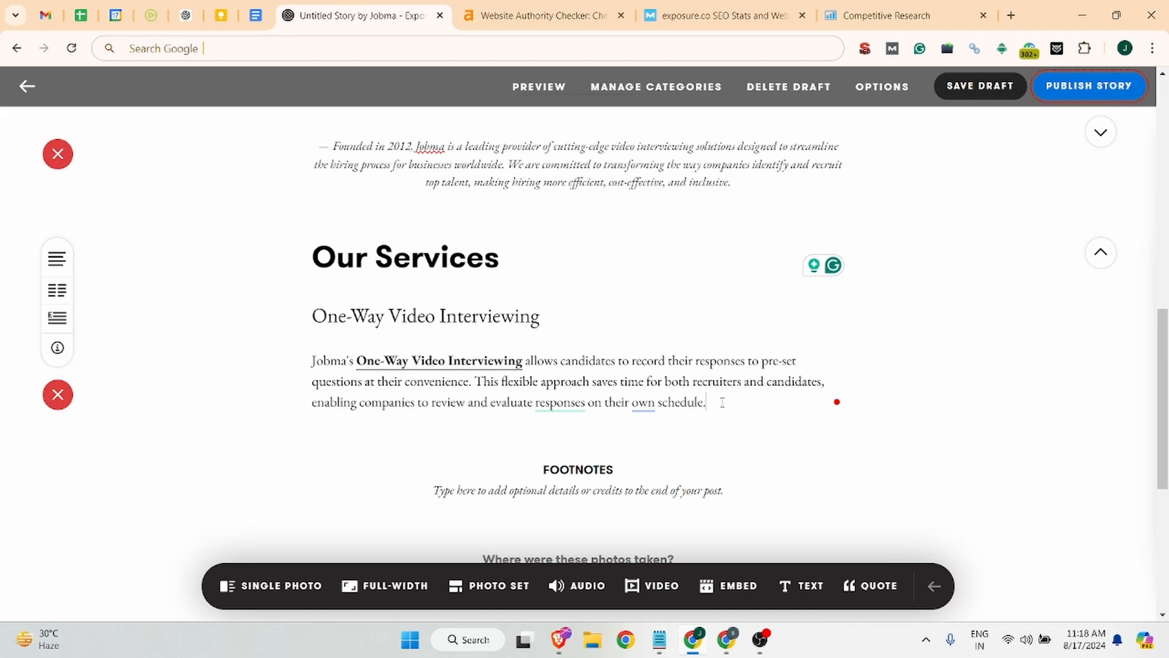
- Copy the "Live Video Interviewing" subheading from ChatGPT and paste it on a new line below the One-Way Video Interviewing paragraph in the story
key("Return")
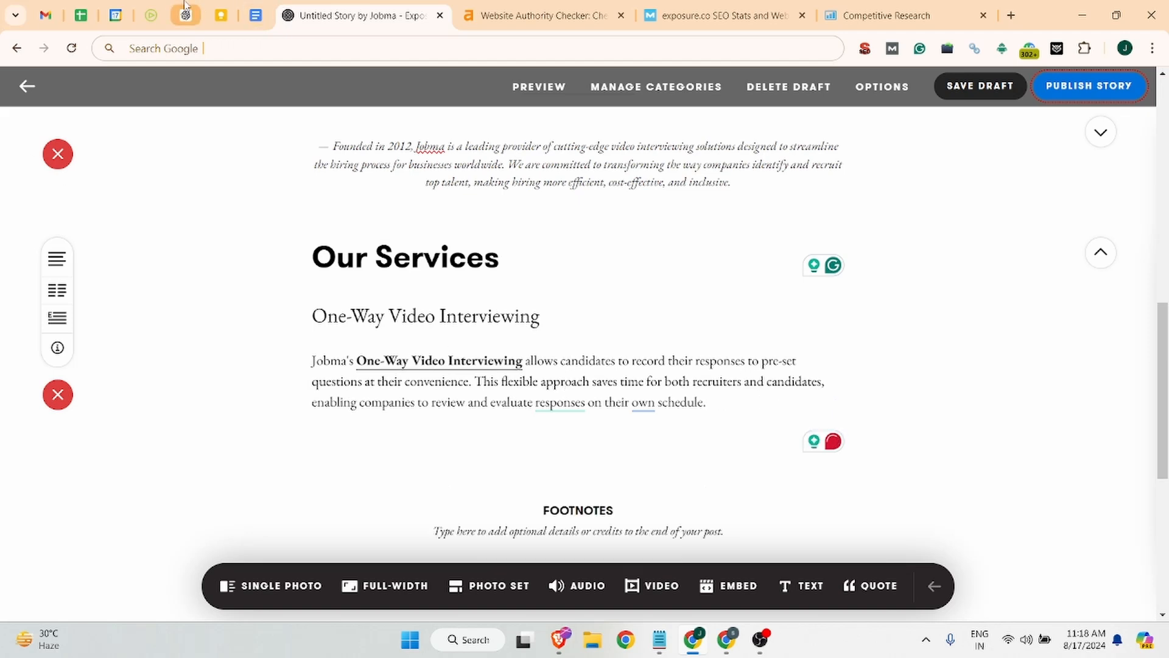
left_click(186, 15)
left_click_drag(431, 333, 558, 333)
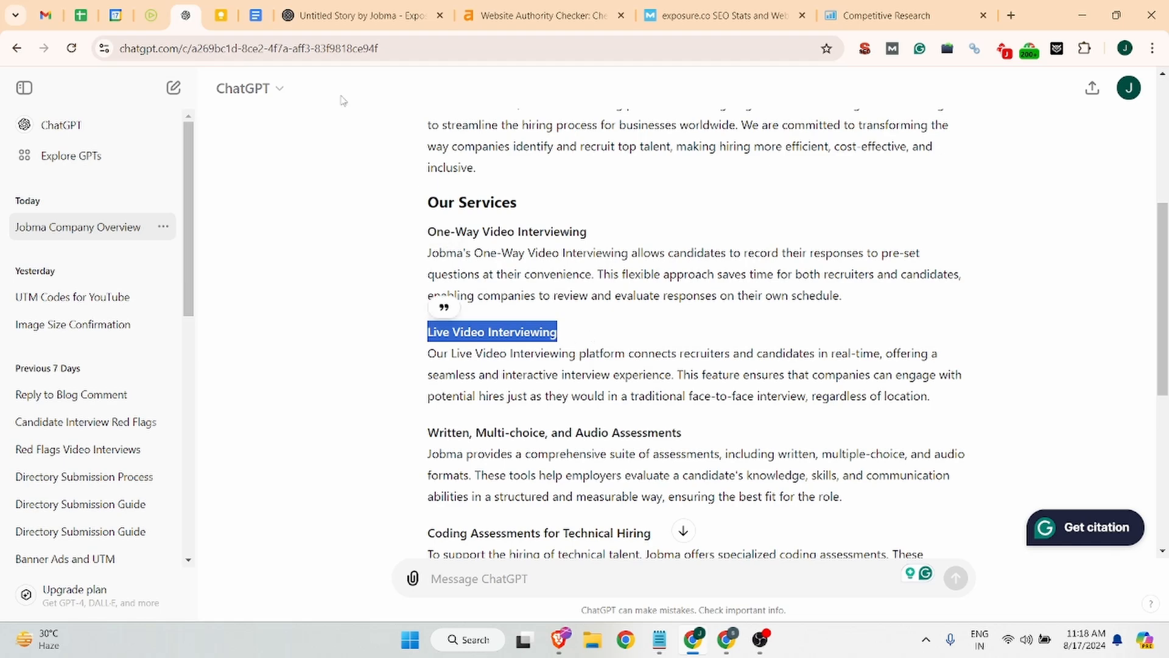
left_click(341, 16)
key("ctrl+v")
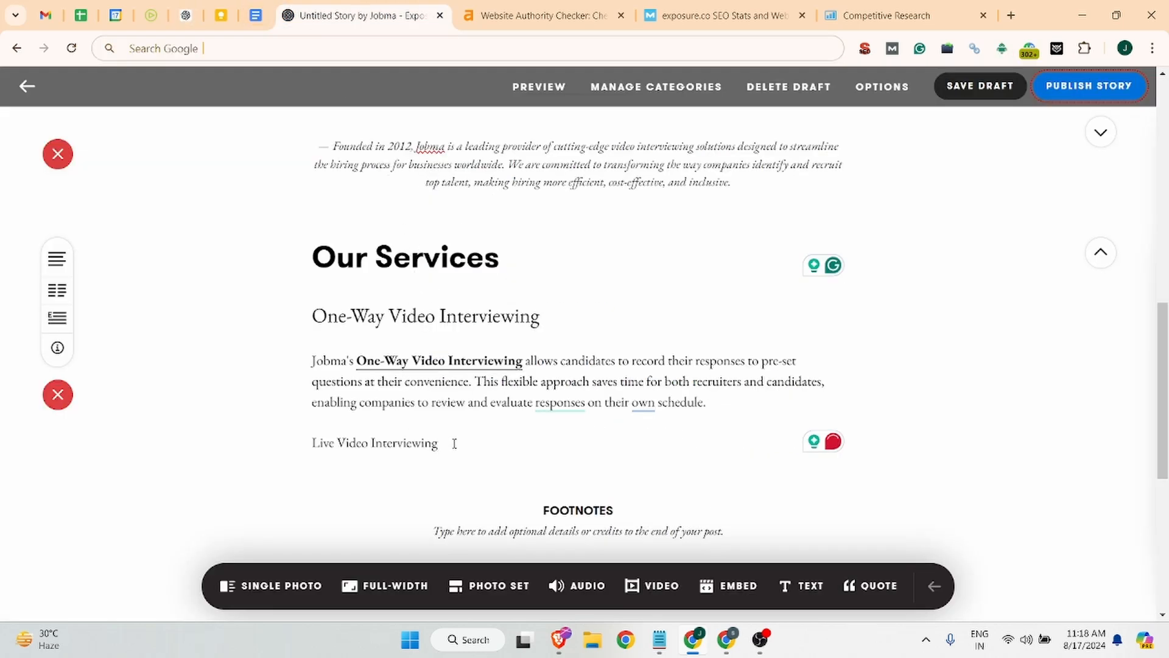
- Set the "Live Video Interviewing" subheading's text size to Large in the story
left_click_drag(454, 443, 311, 443)
left_click(313, 469)
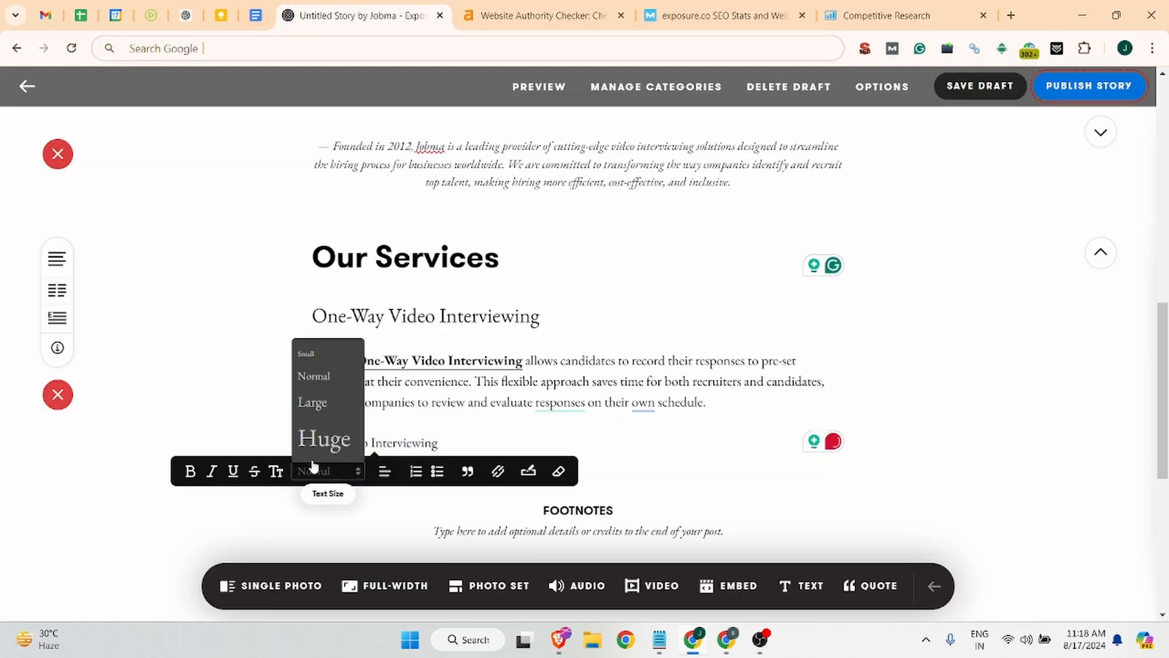
left_click(339, 402)
left_click(530, 443)
- Copy the Live Video Interviewing paragraph from ChatGPT and paste it on a new line below its subheading in the Exposure story
key("Return")
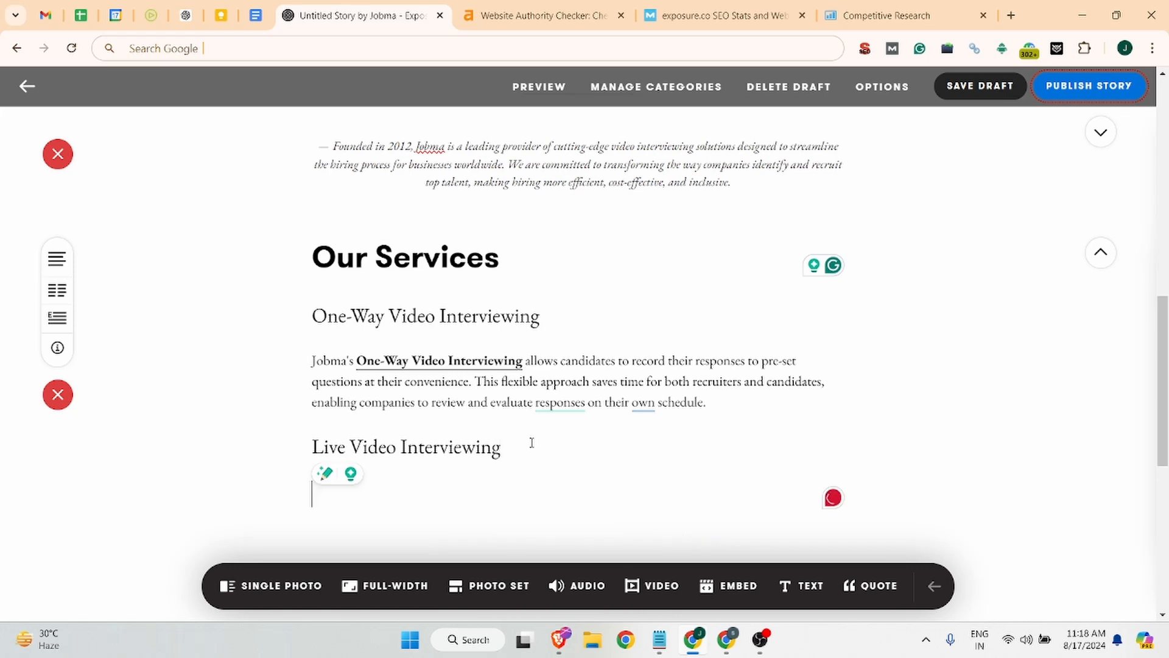
left_click(179, 6)
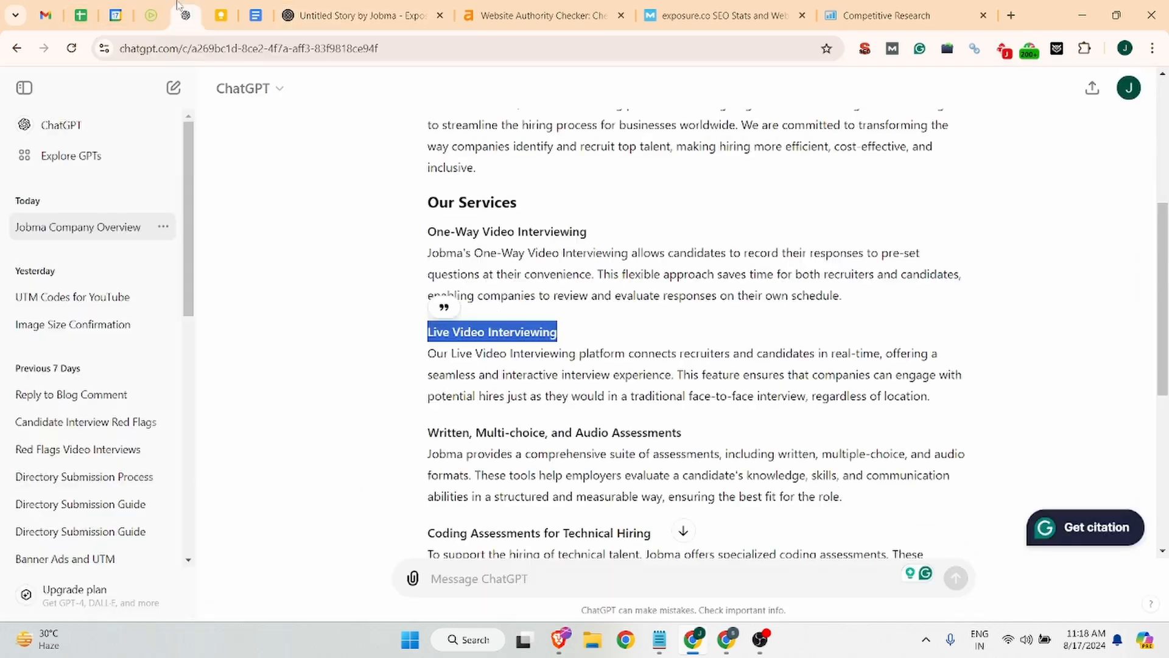
triple_click(487, 377)
key("ctrl+c")
left_click(364, 15)
key("ctrl+v")
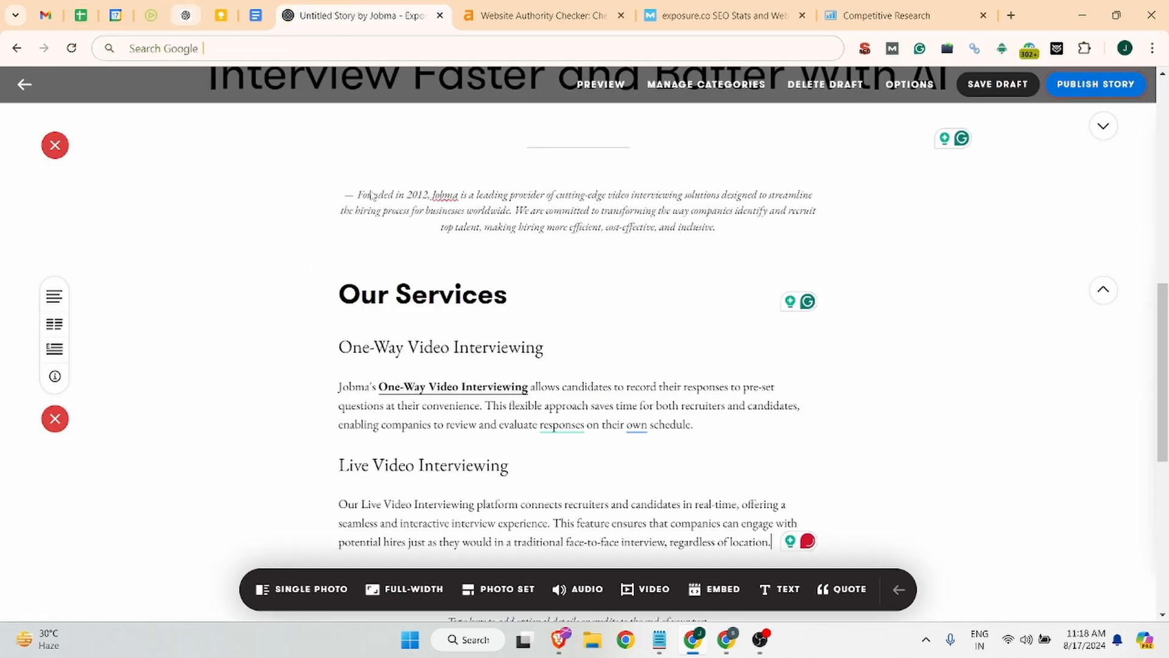
- Select "Live Video Interviewing" in the paragraph, copy the link address of jobma.com's "Live video interviews" page, and return to the Exposure draft
scroll(326, 361, "down", 2)
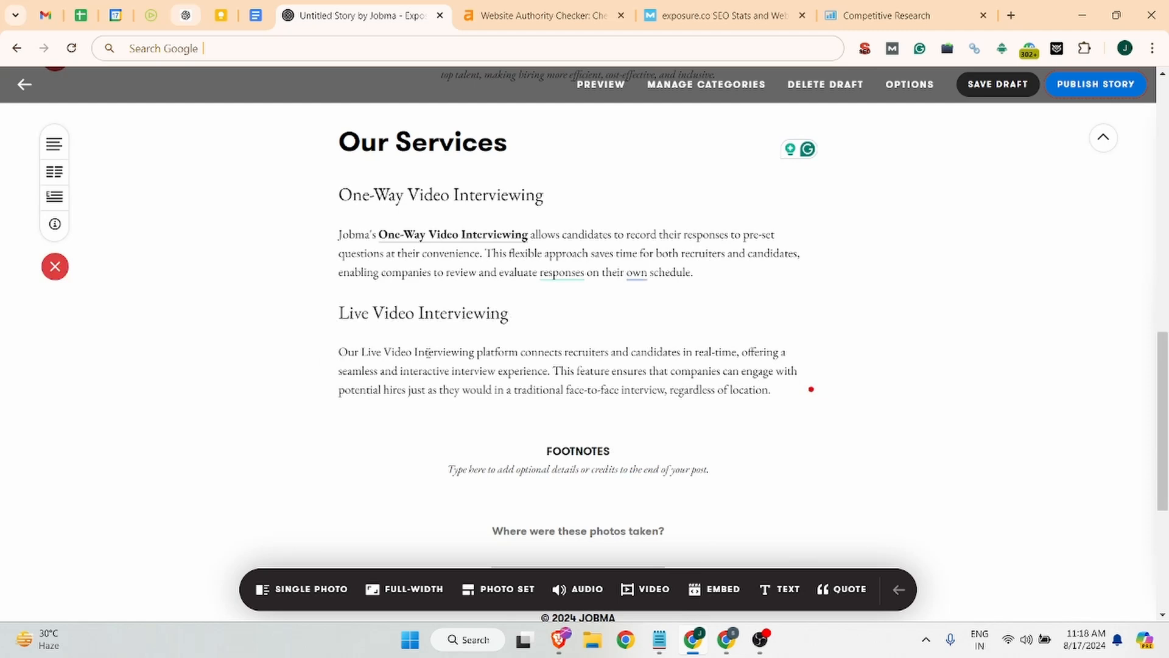
left_click_drag(363, 352, 479, 353)
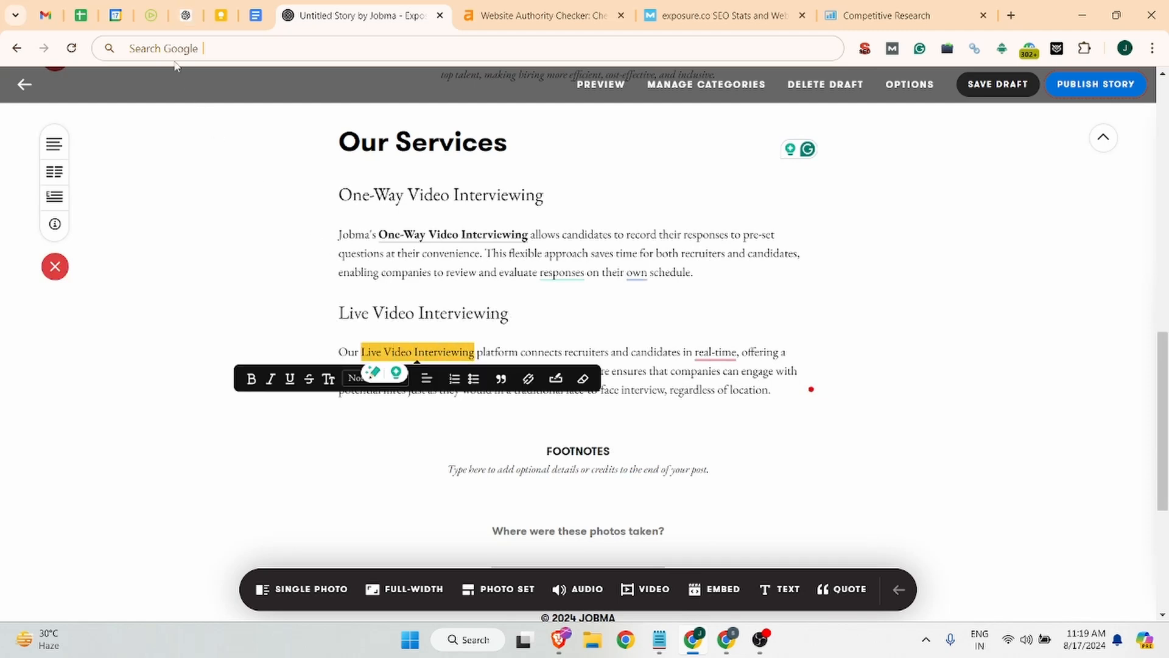
left_click(151, 15)
right_click(601, 166)
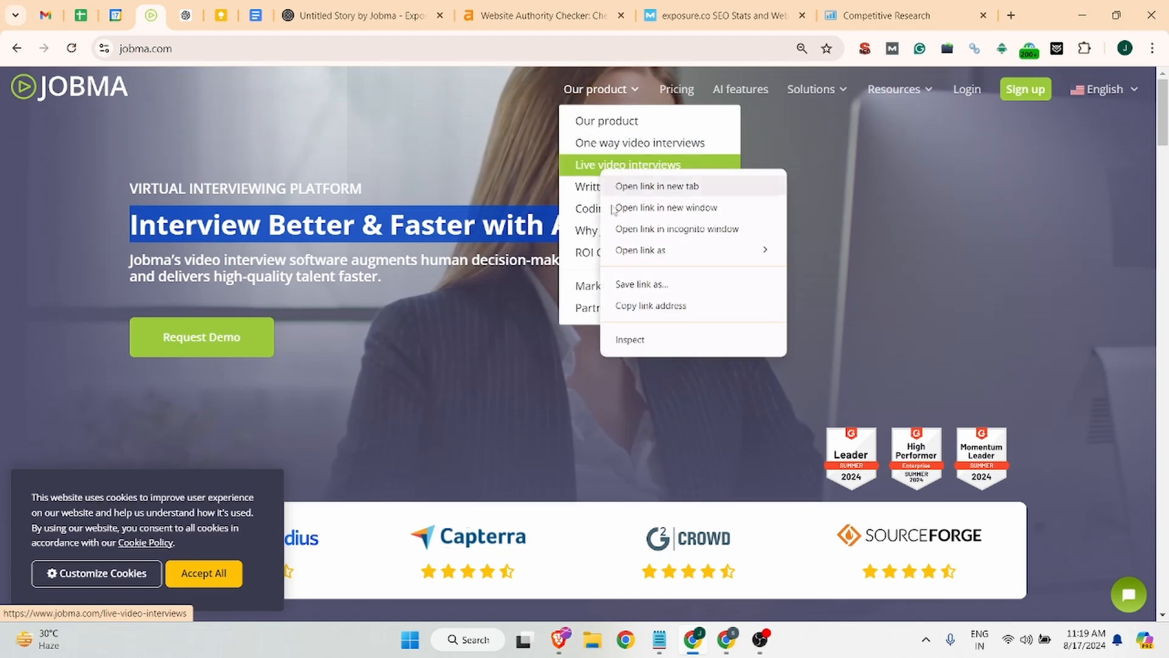
left_click(755, 306)
left_click(363, 16)
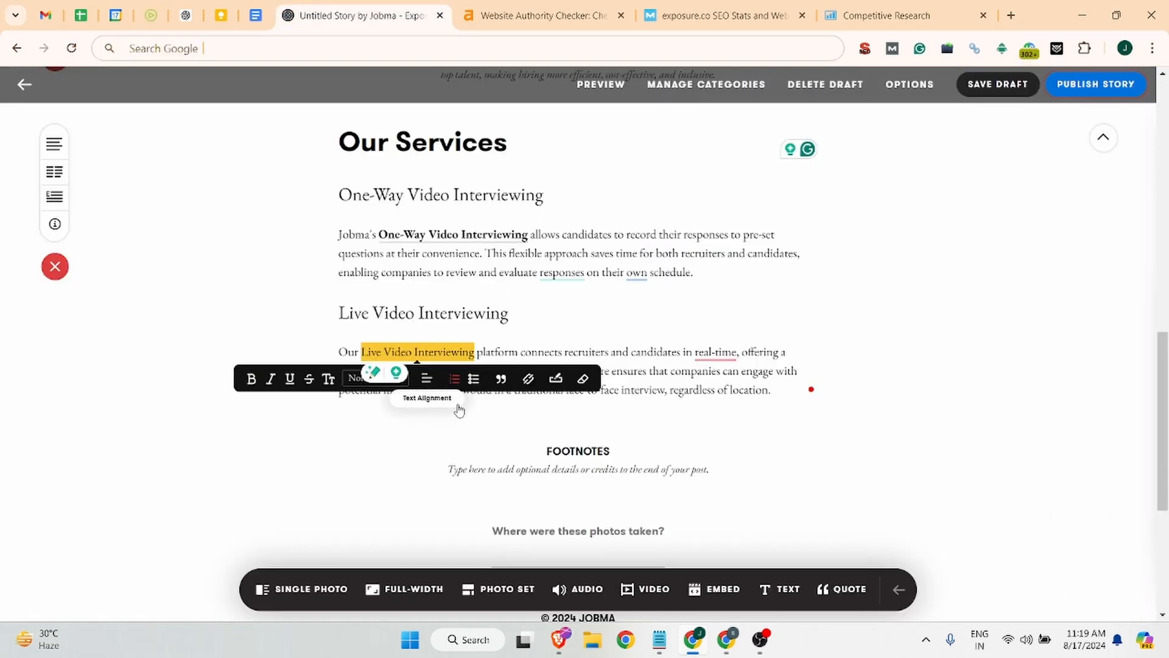
left_click(528, 378)
key("ctrl+v")
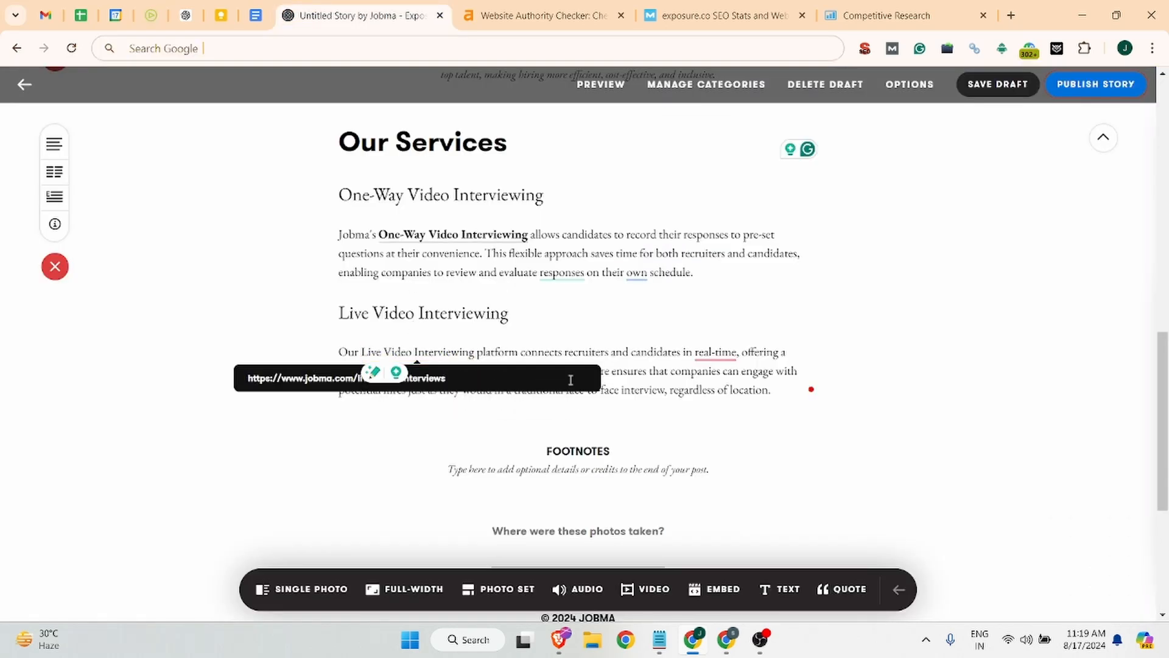
key("Return")
key("ctrl+b")
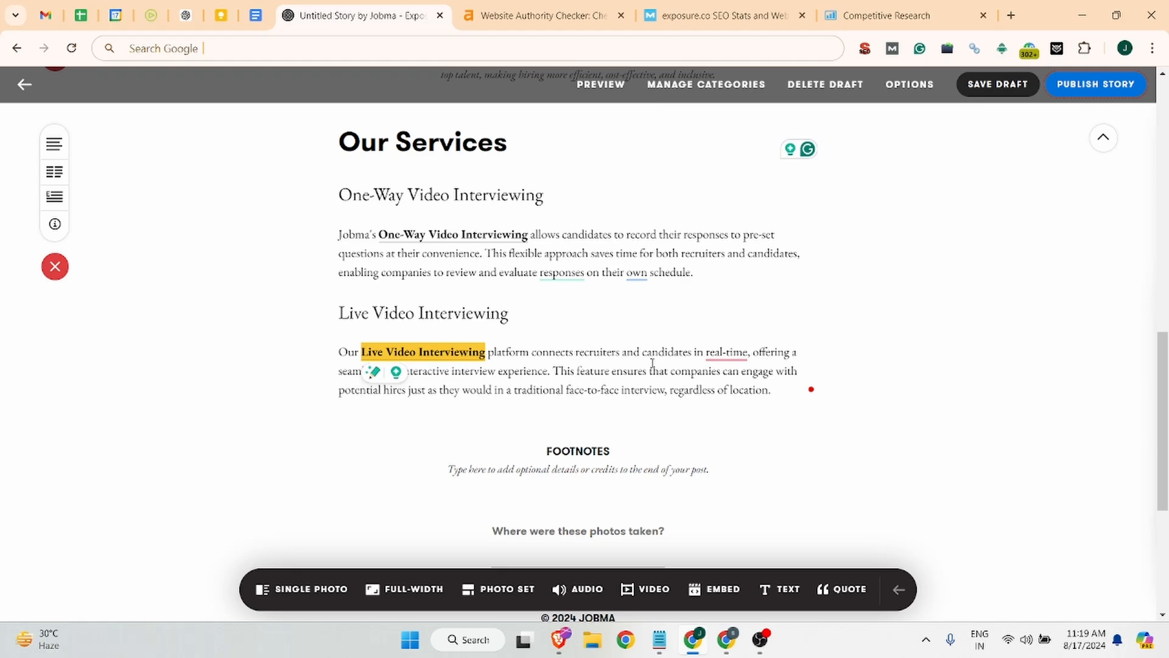
- Copy the "Written, Multi-choice, and Audio Assessments" subheading from ChatGPT and paste it on a new line below the Live Video Interviewing paragraph
left_click(779, 389)
key("Return")
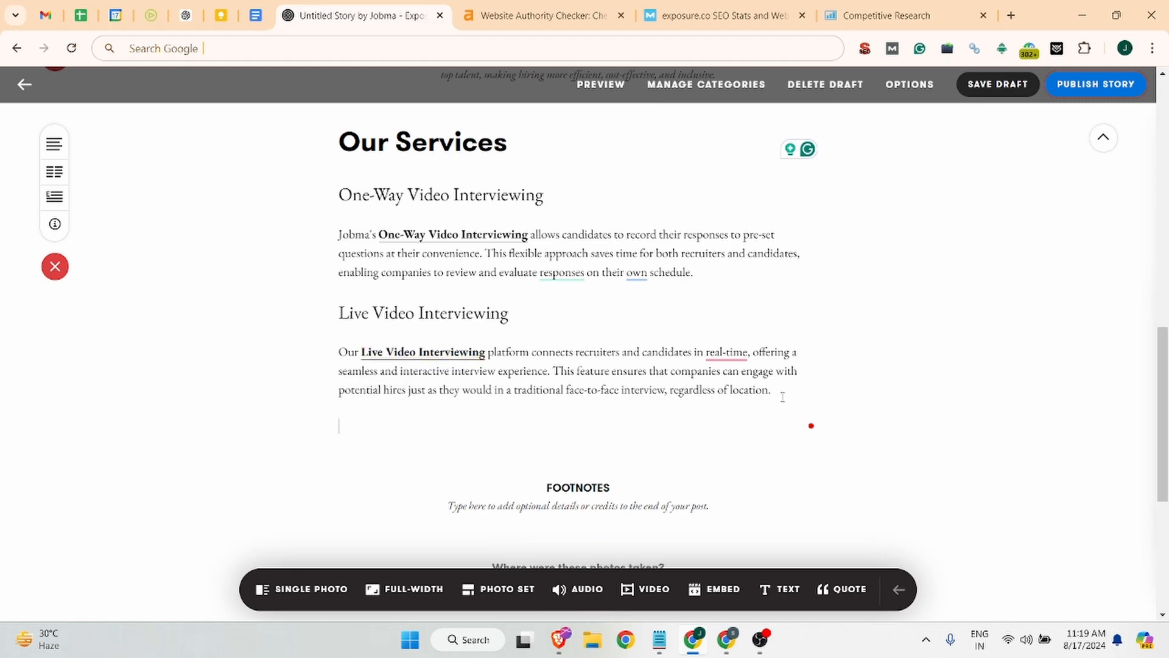
left_click(186, 15)
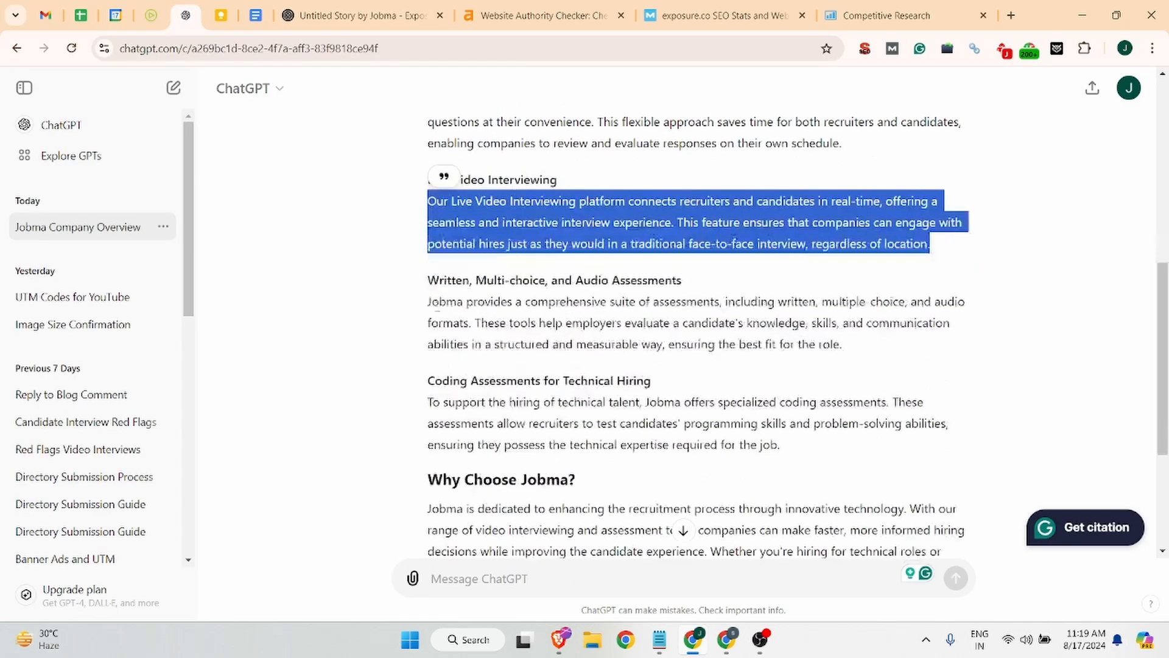
left_click(685, 281)
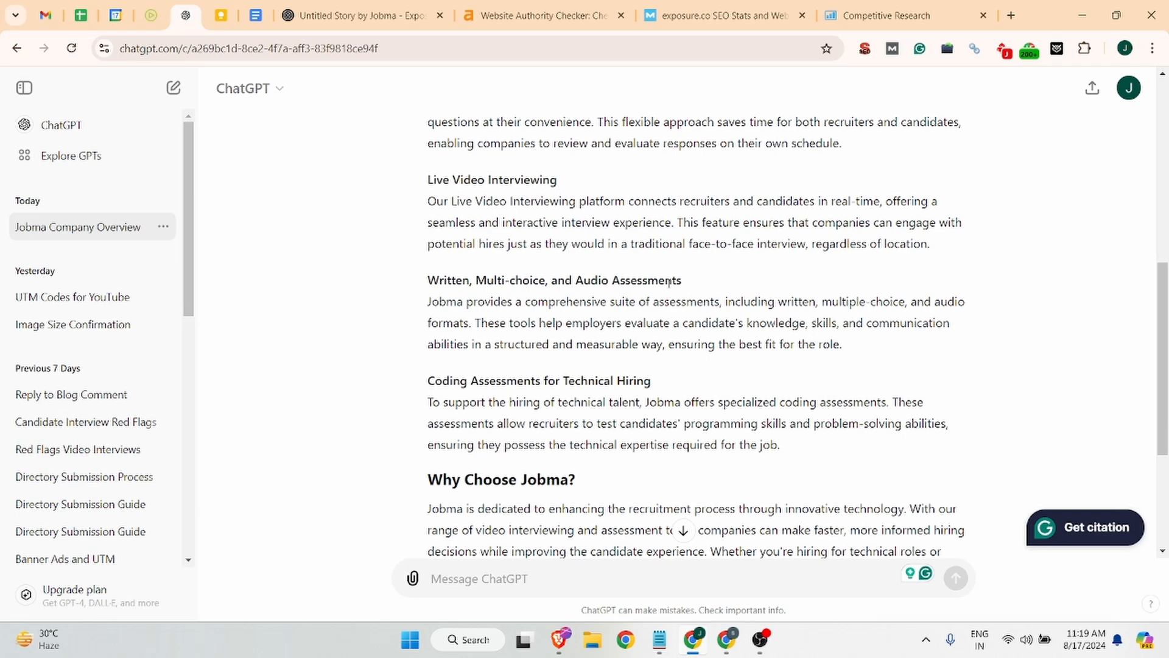
left_click_drag(700, 282, 411, 279)
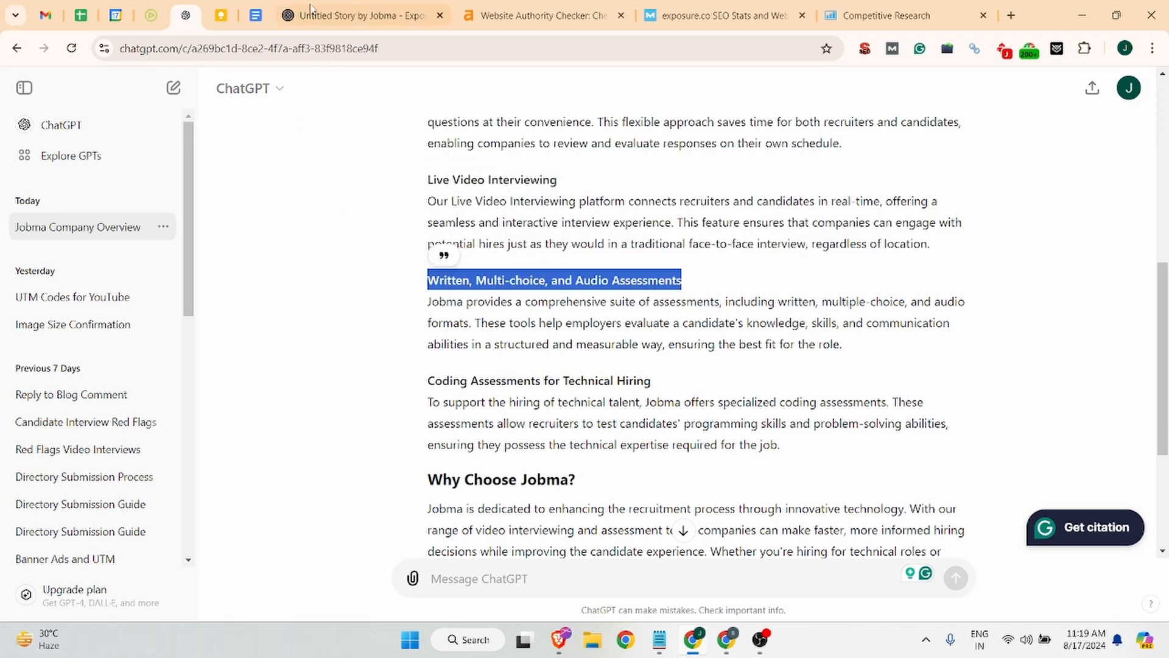
left_click(329, 8)
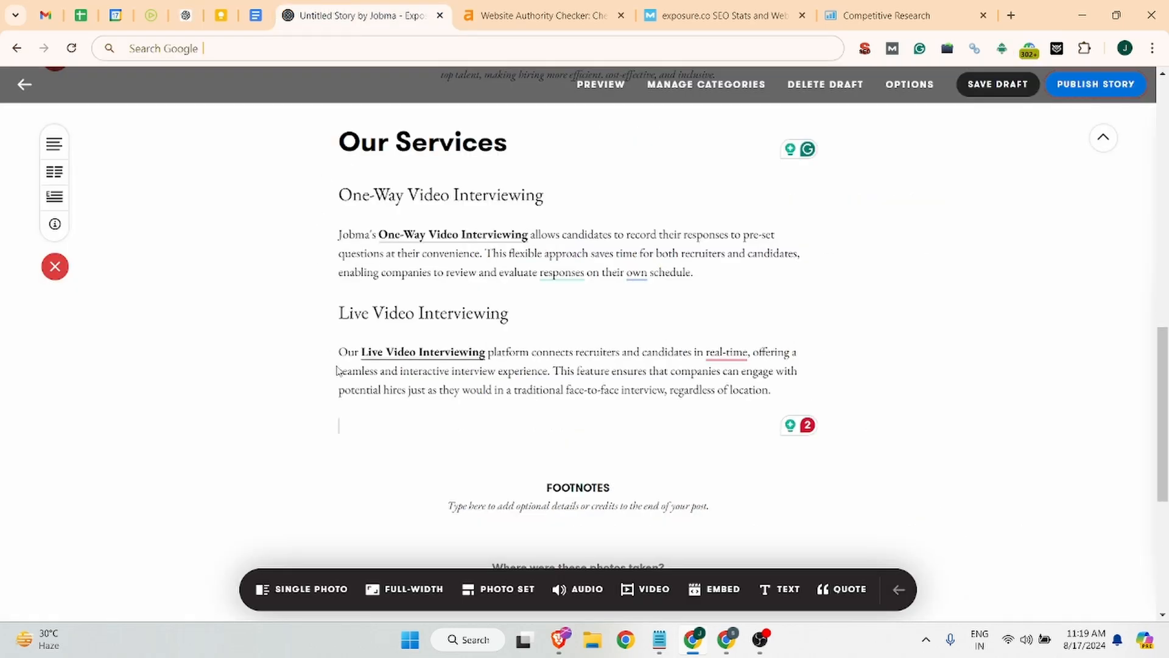
key("ctrl+v")
- Set the "Written, Multi-choice, and Audio Assessments" subheading's text size to Large
left_click_drag(559, 428, 315, 436)
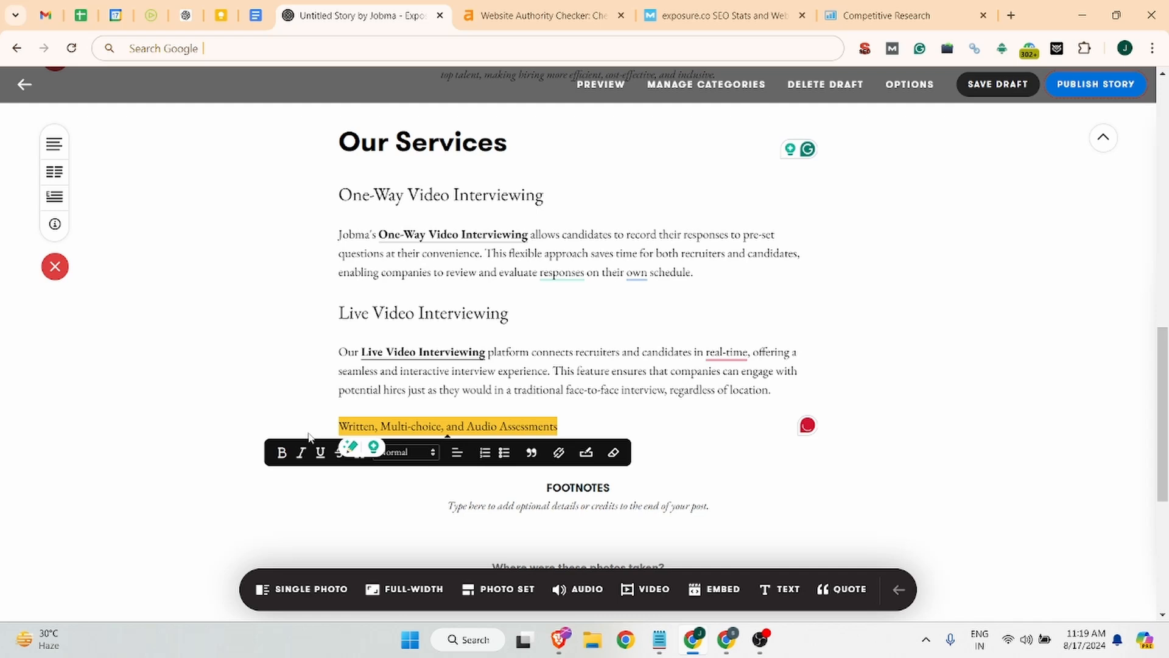
left_click(416, 465)
left_click(402, 427)
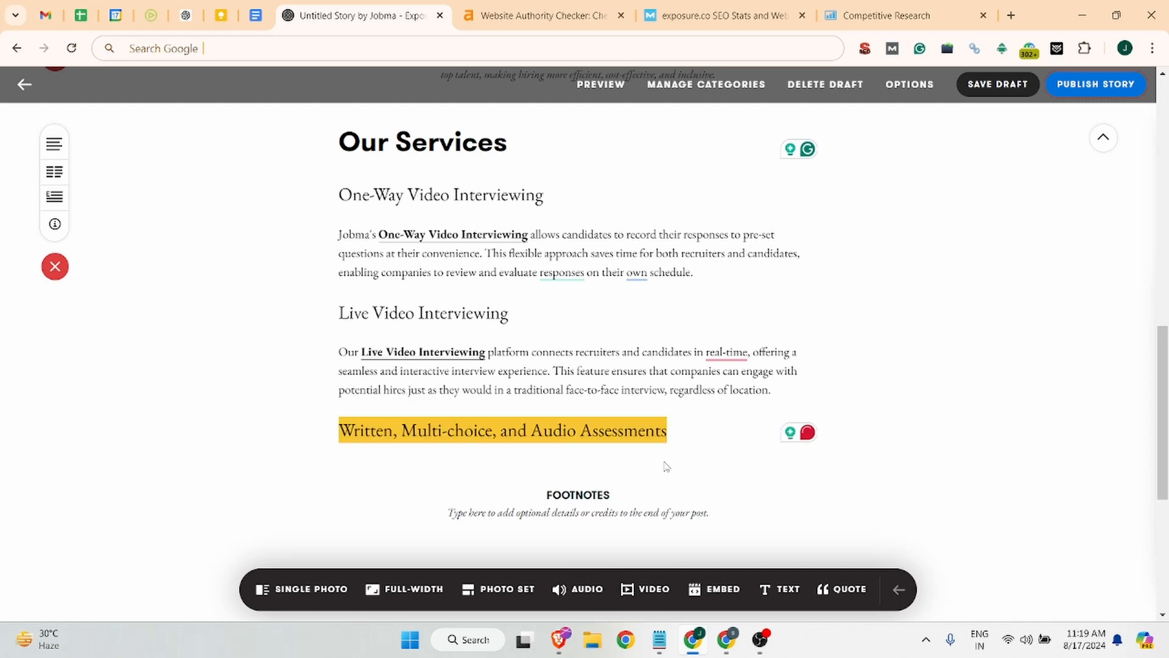
- Copy the Written, Multi-choice, and Audio Assessments paragraph from ChatGPT and paste it on a new line below its subheading in the story
left_click(695, 439)
key("Return")
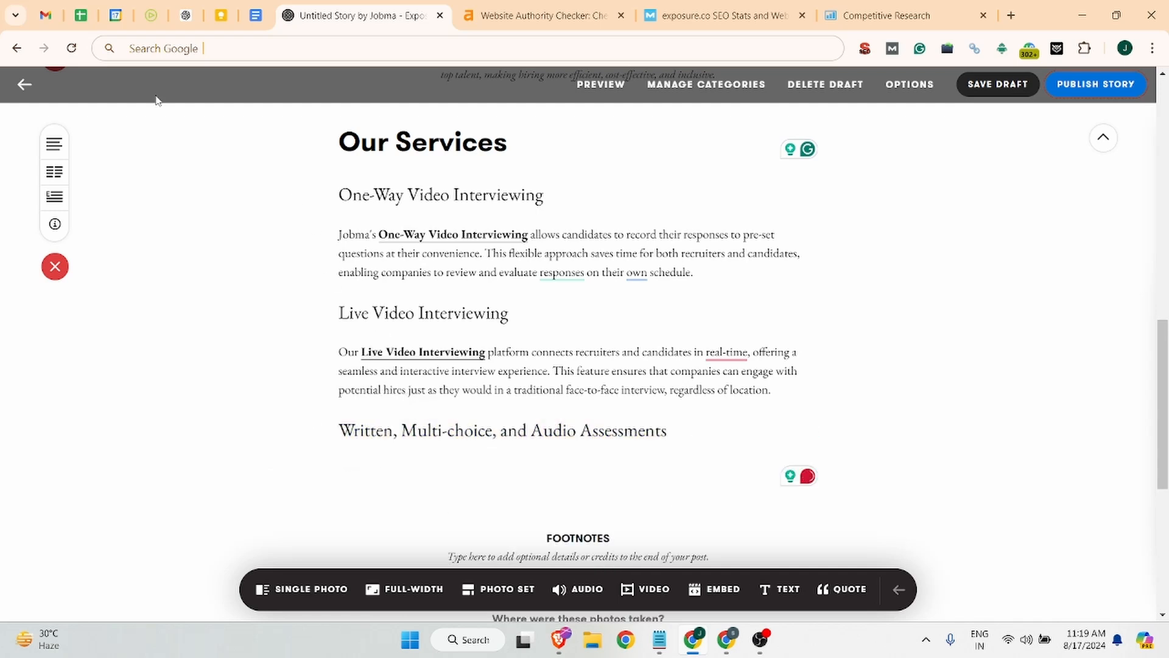
left_click(185, 15)
left_click_drag(435, 299, 888, 340)
key("ctrl+c")
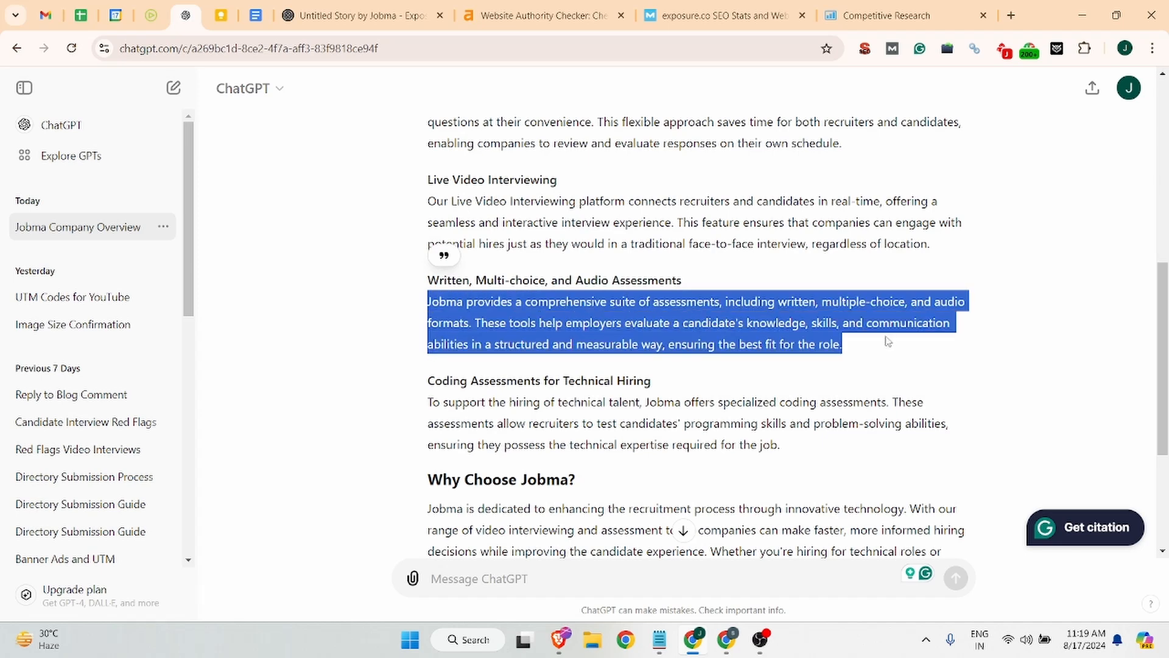
left_click(336, 8)
key("ctrl+v")
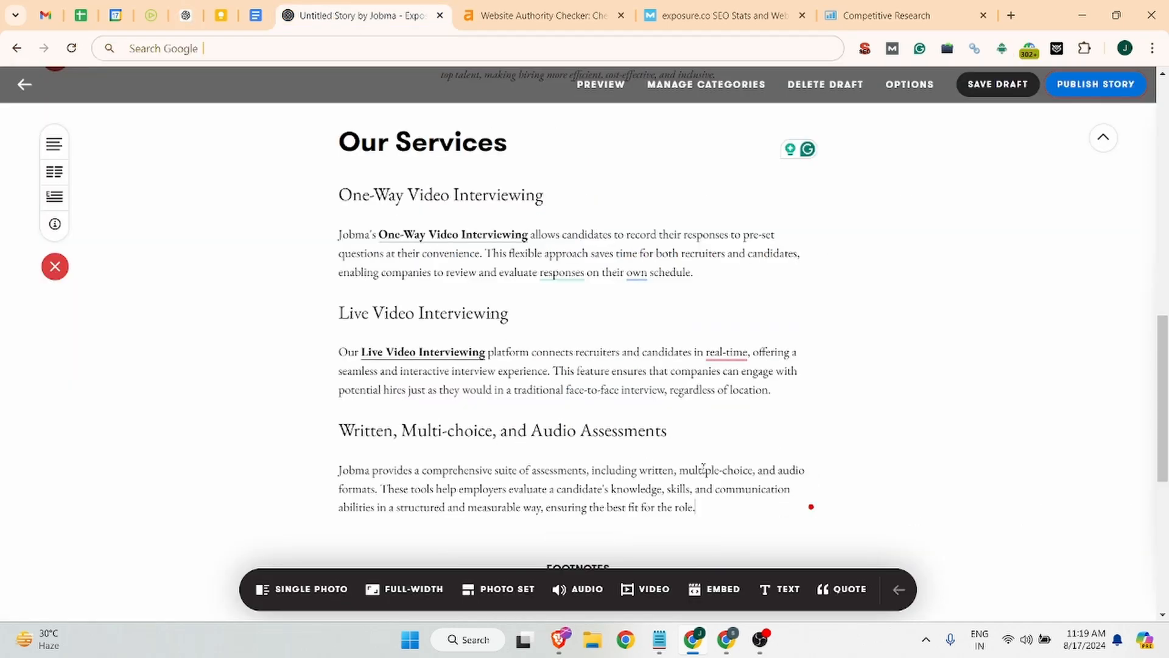
- Select "multiple-choice, and audio formats" in the paragraph, copy the link address of jobma.com's "Written & audio assessments" page, and return to the draft
left_click_drag(680, 470, 376, 489)
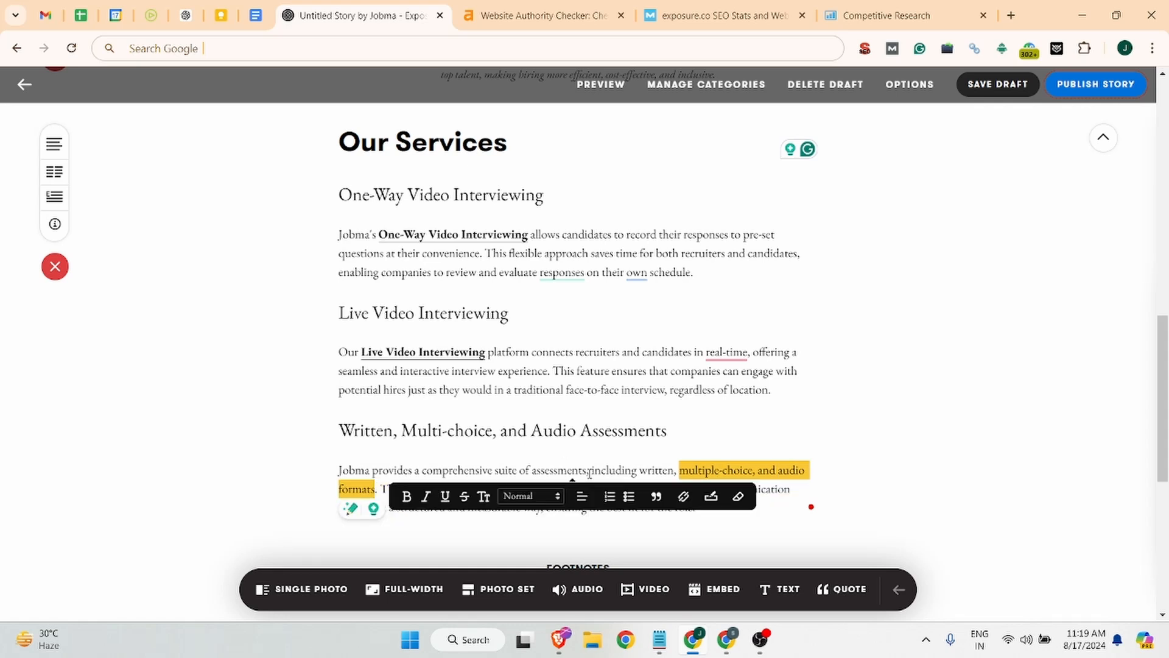
left_click(186, 15)
left_click(151, 16)
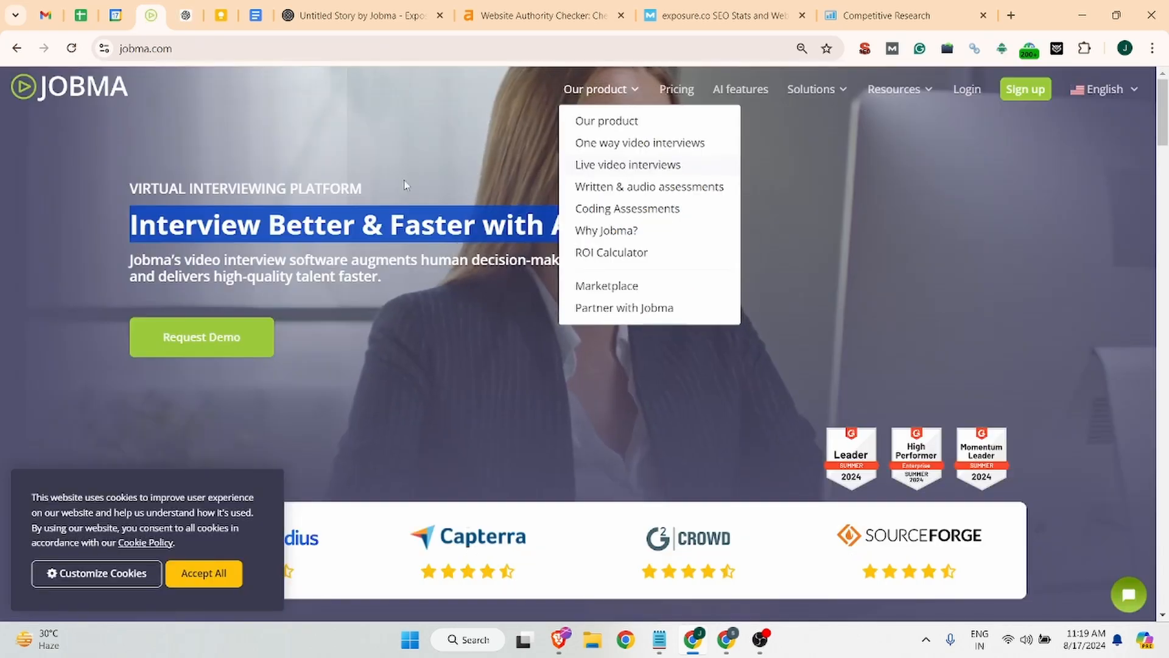
right_click(593, 186)
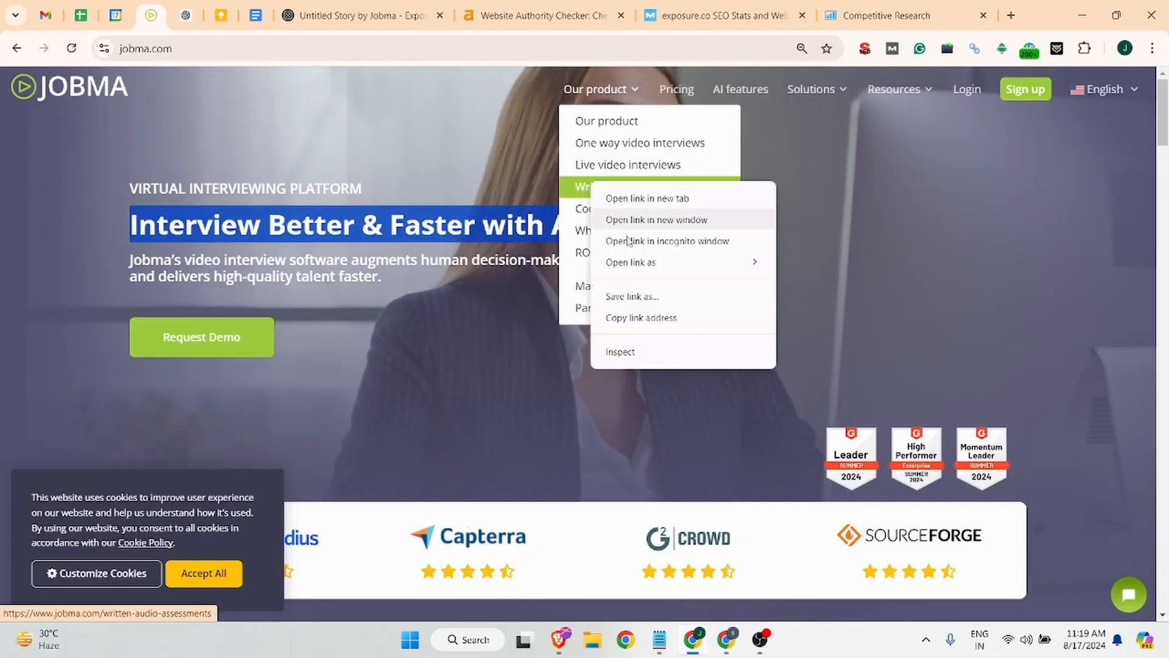
left_click(636, 316)
left_click(424, 7)
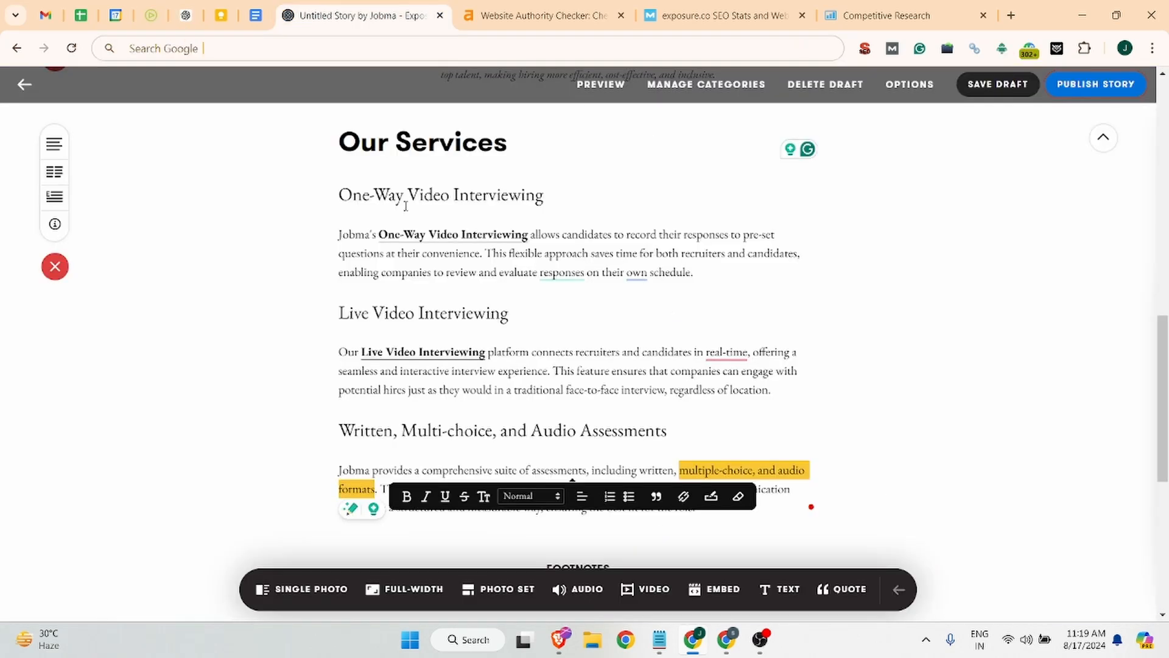
left_click(681, 497)
key("ctrl+v")
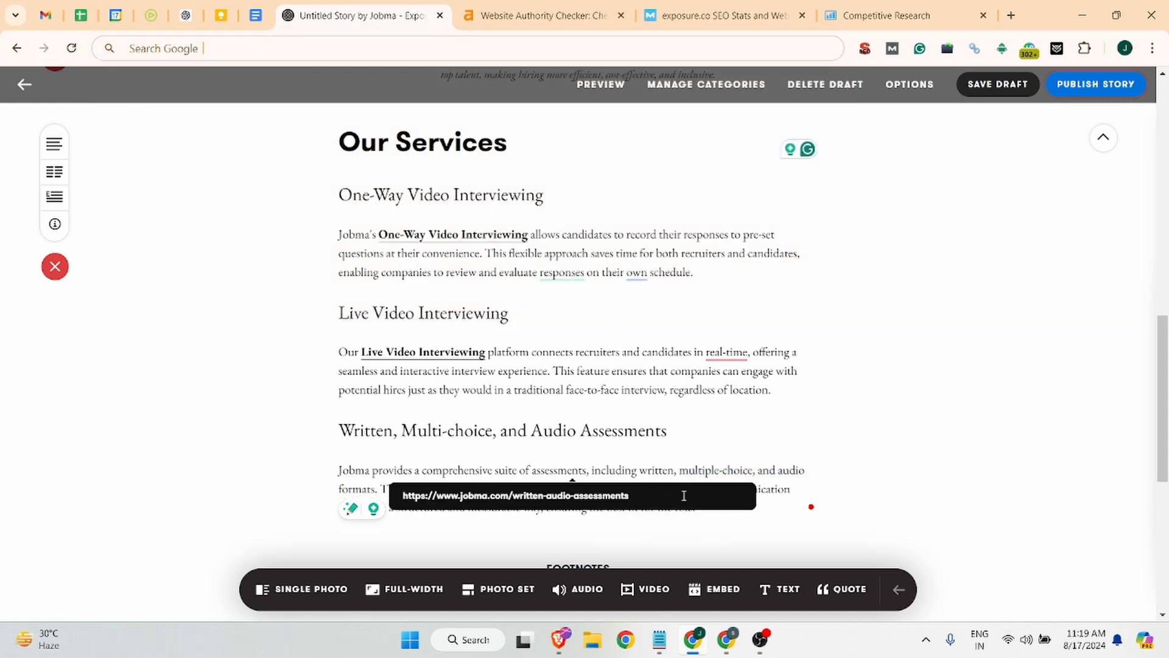
key("Return")
key("ctrl+b")
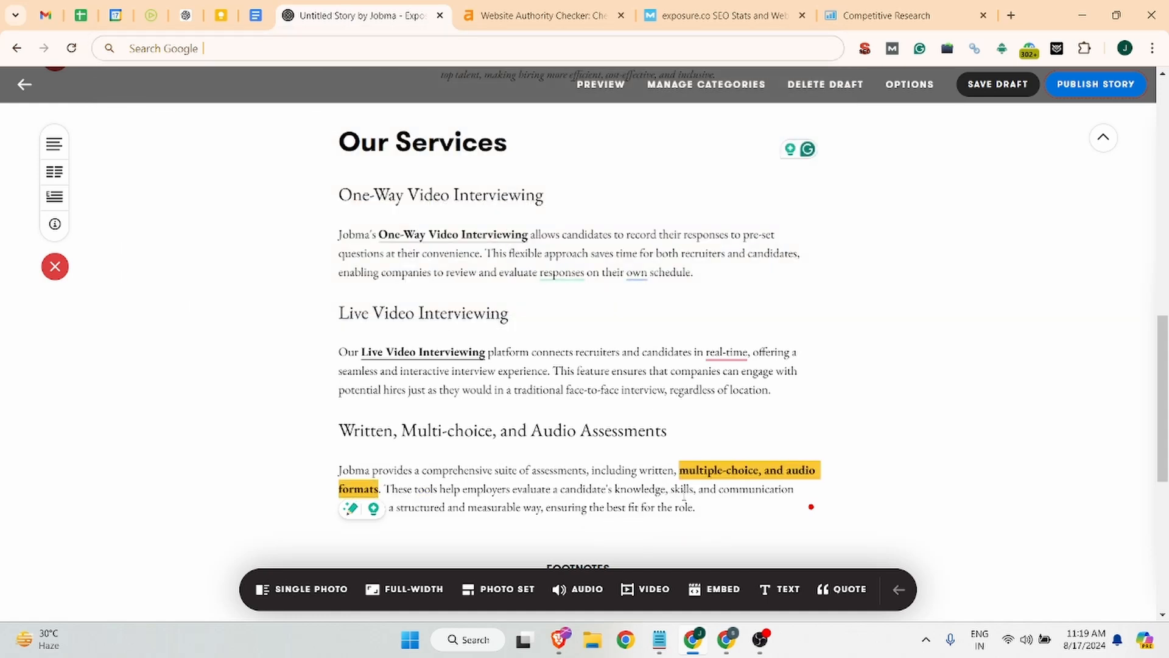
- Copy the "Coding Assessments for Technical Hiring" subheading from ChatGPT and paste it on a new line below the audio assessments paragraph
left_click(695, 495)
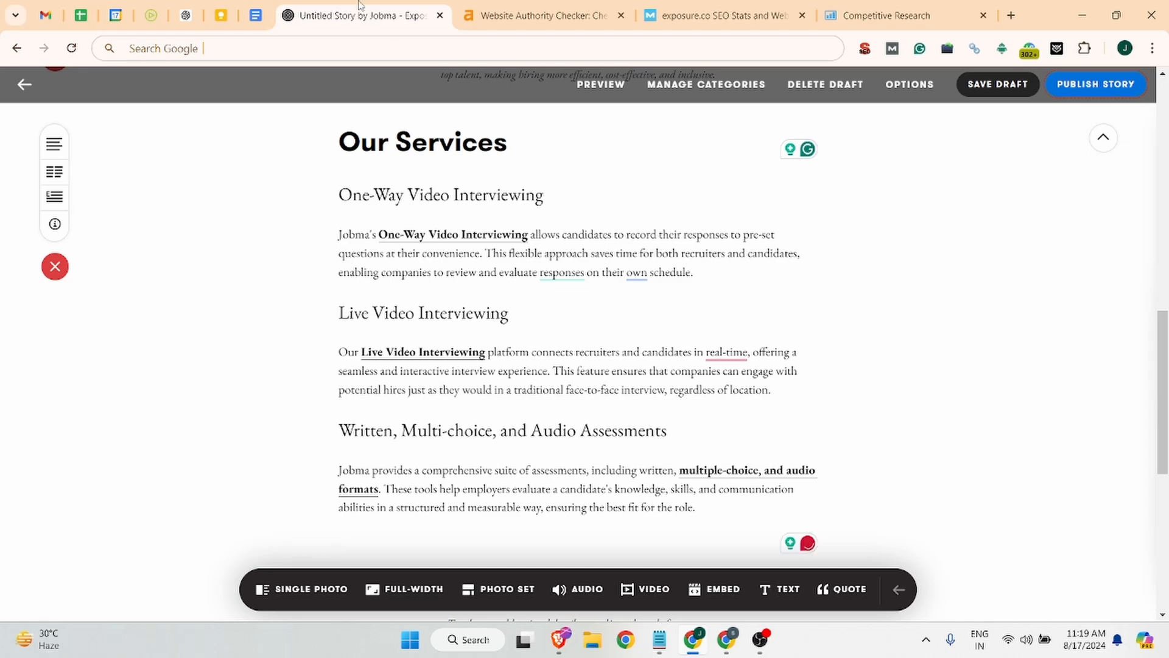
left_click(186, 15)
scroll(670, 305, "down", 1)
left_click_drag(428, 304, 670, 302)
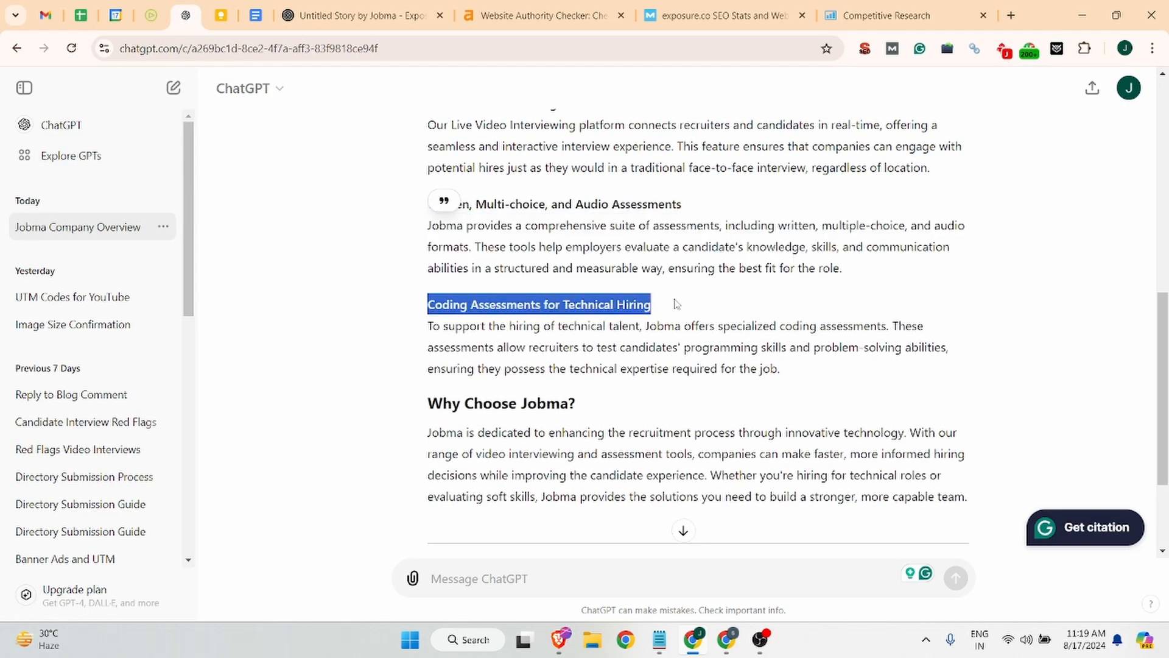
left_click(385, 7)
key("ctrl+v")
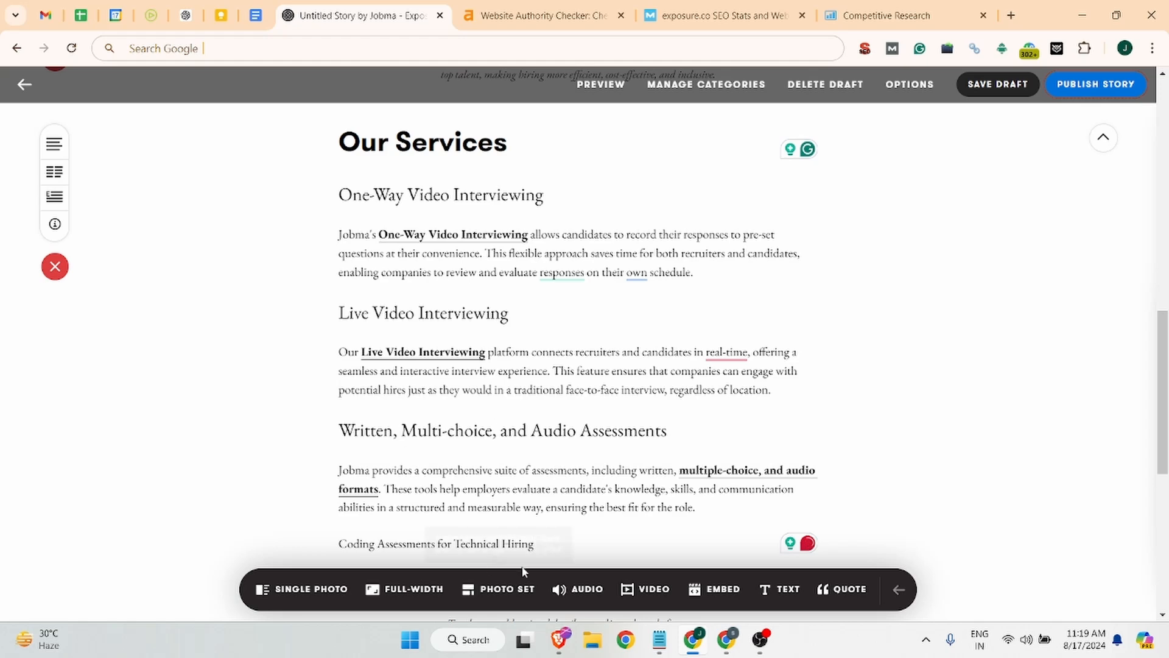
- Set the "Coding Assessments for Technical Hiring" subheading's text size to Large and start a new line below it
left_click_drag(544, 539, 413, 552)
left_click_drag(549, 543, 337, 543)
scroll(525, 538, "down", 2)
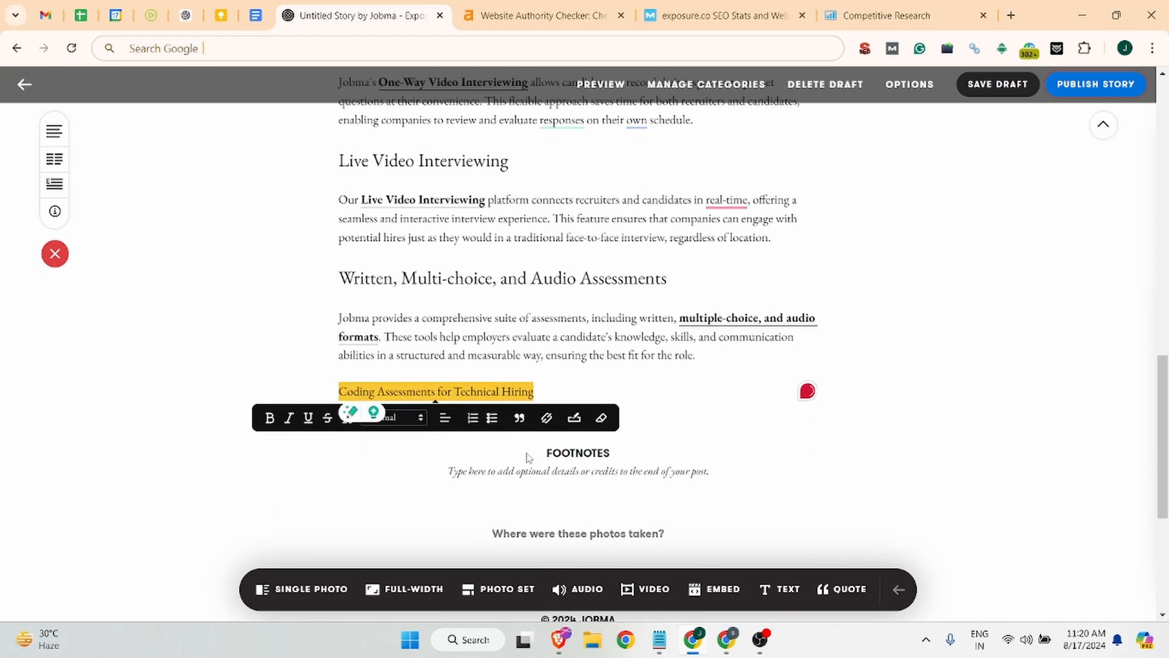
left_click(425, 419)
left_click(390, 357)
scroll(579, 460, "down", 5)
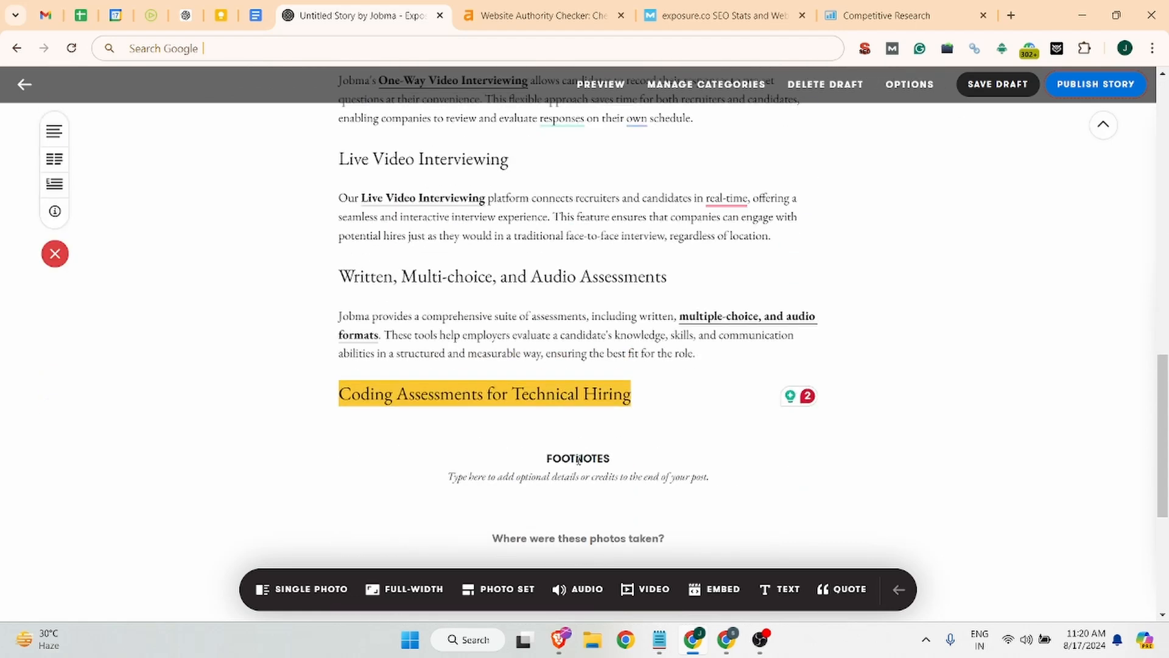
left_click(654, 398)
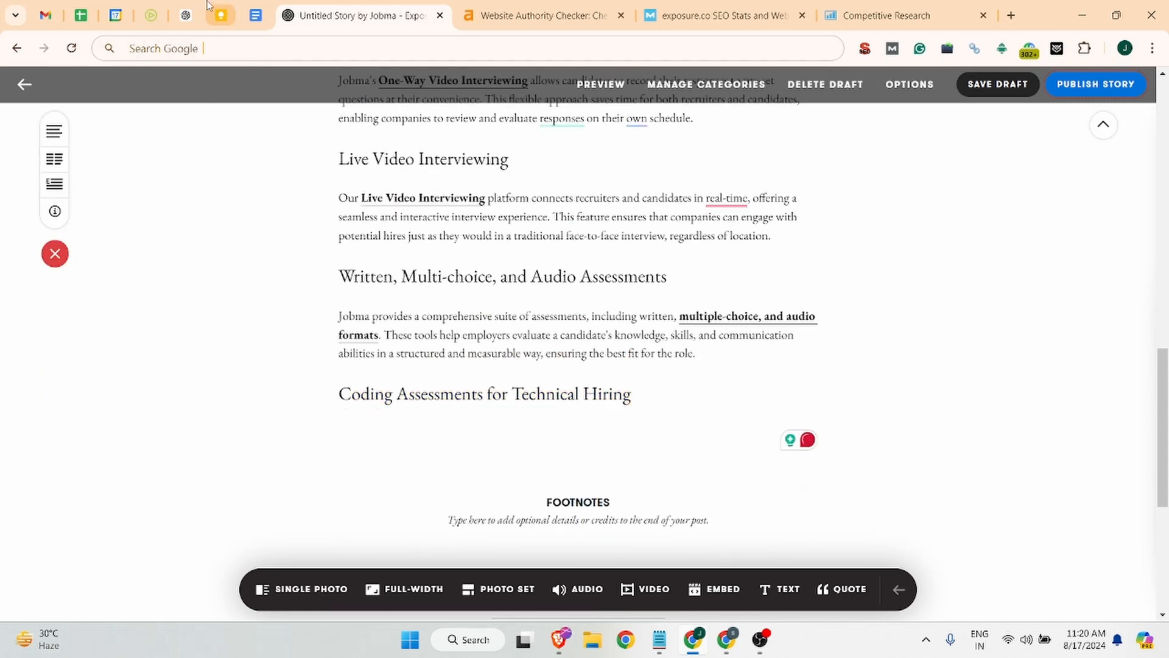
- Try pasting the Coding Assessments for Technical Hiring paragraph from ChatGPT below its subheading, and remove it from the draft
left_click(187, 15)
left_click_drag(429, 326, 803, 377)
left_click(363, 16)
scroll(477, 409, "down", 7)
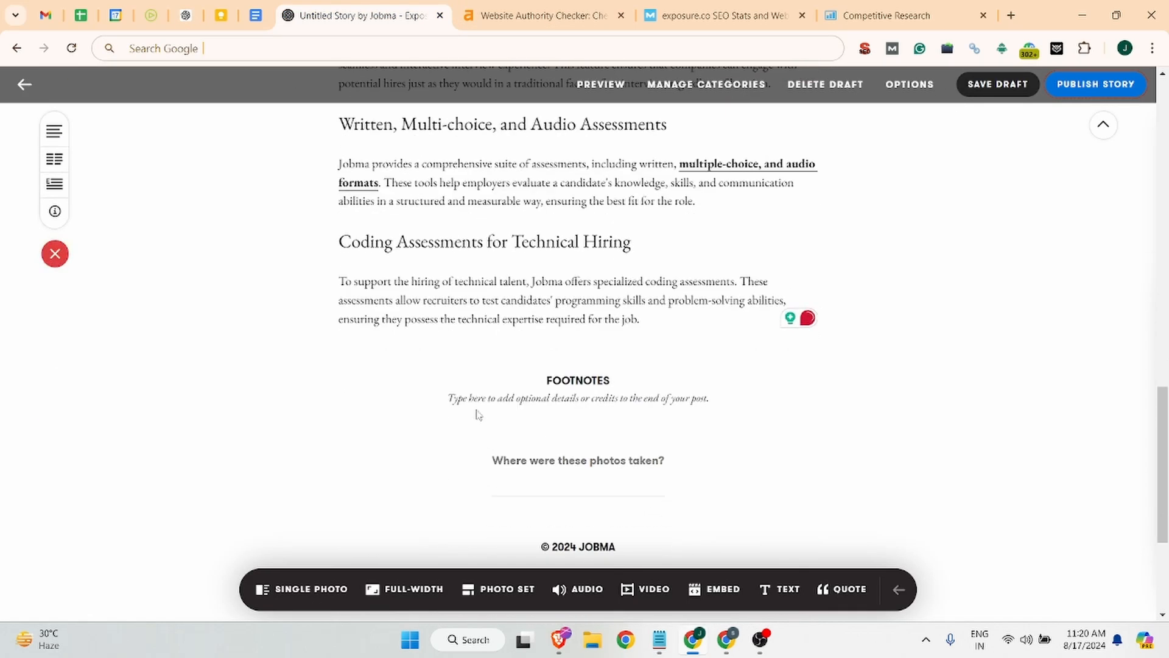
key("ctrl+a")
key("BackSpace")
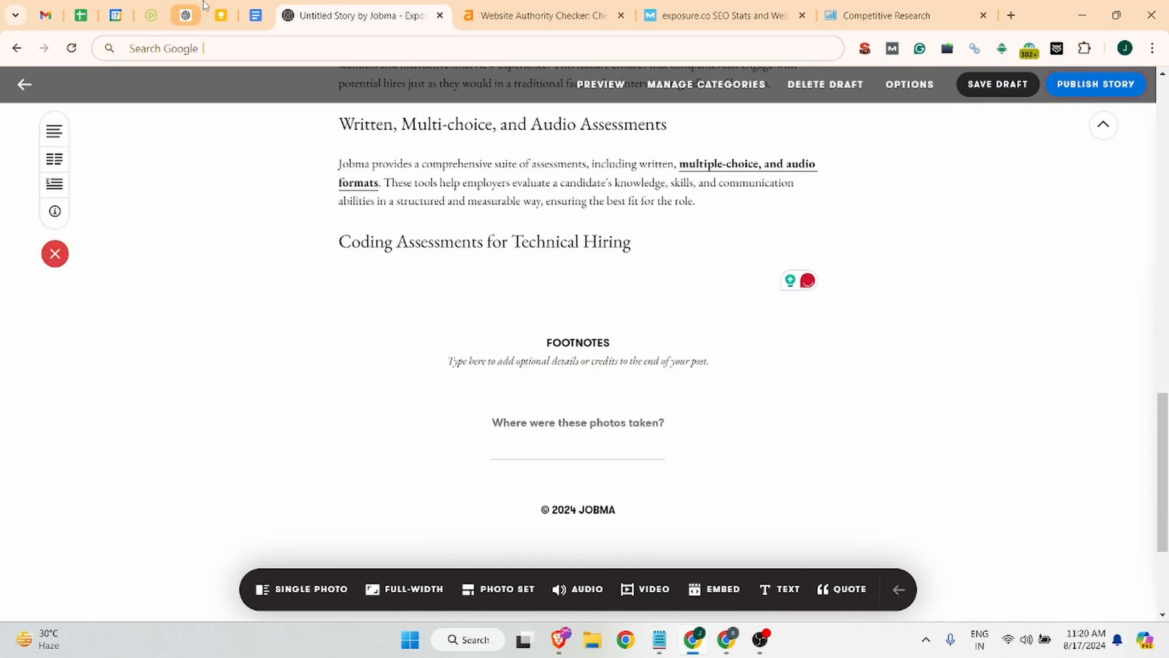
- Copy the Coding Assessments for Technical Hiring paragraph from ChatGPT again and return to the Exposure draft
left_click(178, 7)
left_click_drag(544, 306, 552, 326)
left_click(442, 339)
left_click_drag(427, 326, 801, 372)
left_click(331, 5)
scroll(385, 266, "up", 6)
scroll(432, 309, "up", 4)
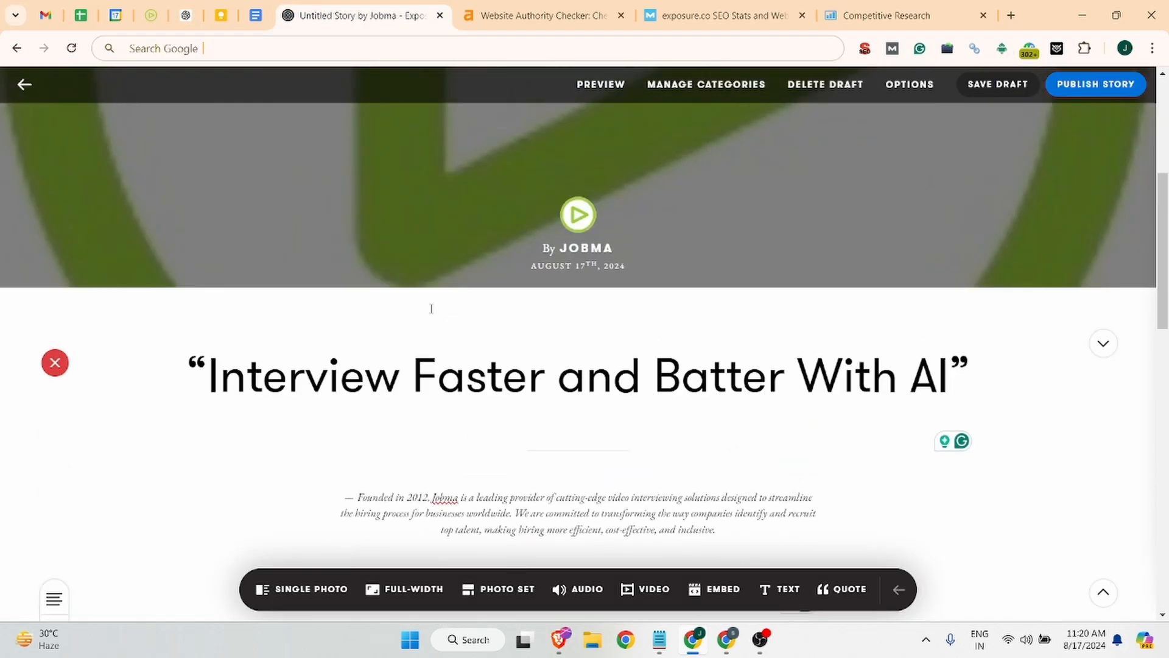
- Select the phrase "coding assessments" in the Coding Assessments for Technical Hiring paragraph and copy the Coding Assessments page link from jobma.com
scroll(431, 309, "down", 10)
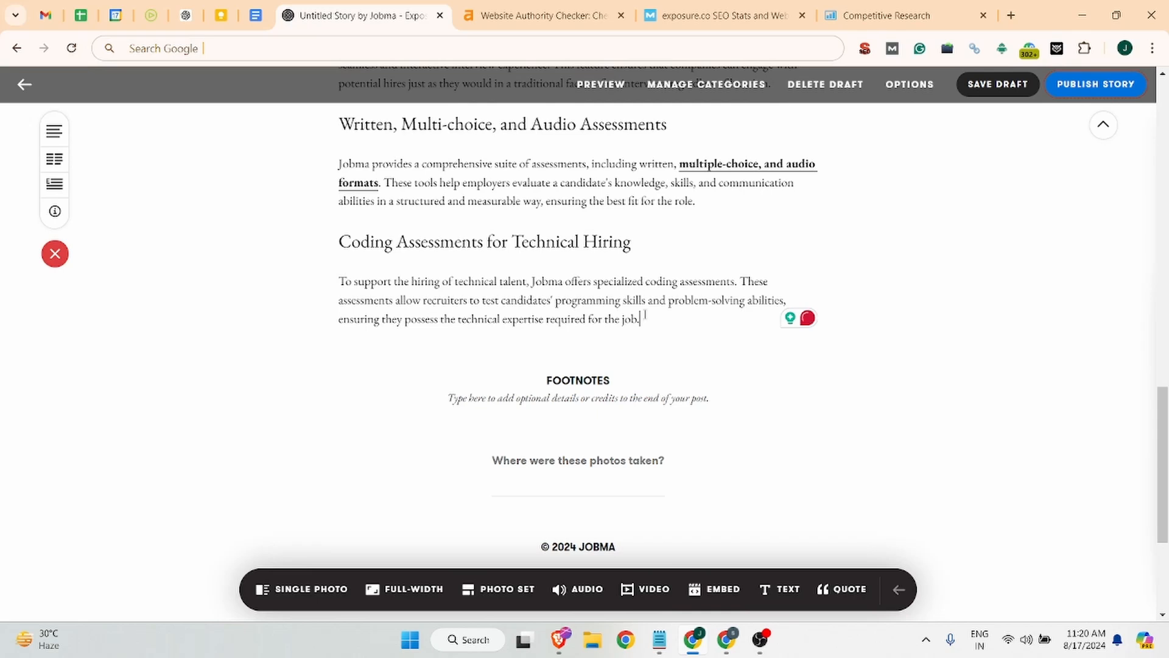
scroll(386, 236, "down", 1)
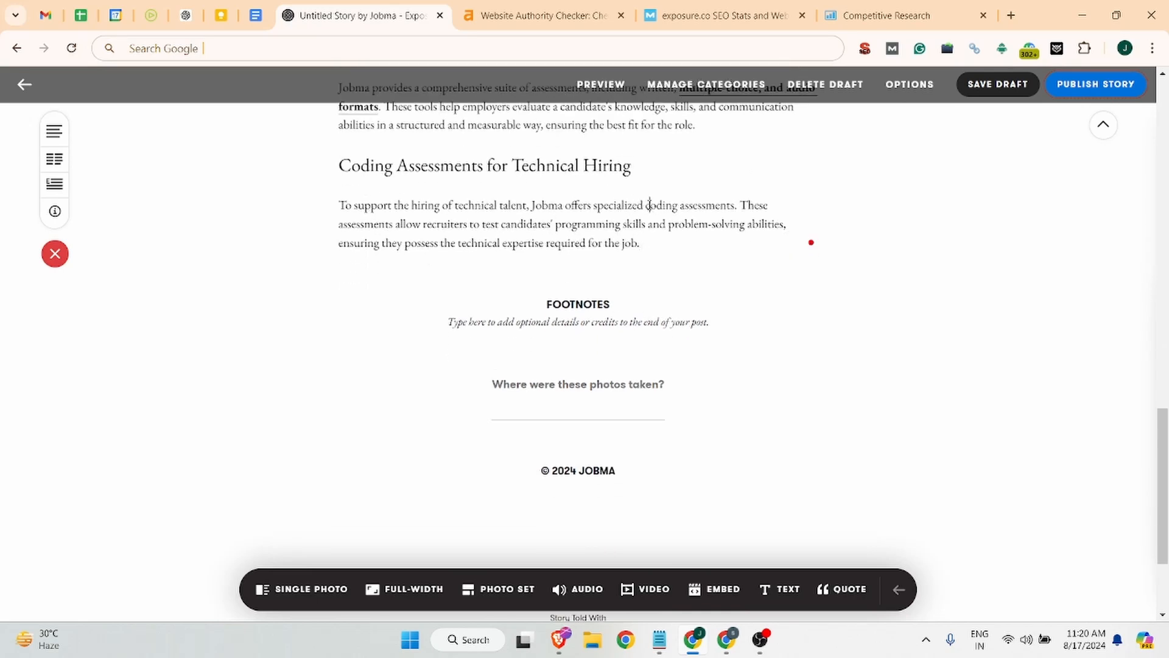
left_click_drag(650, 205, 741, 205)
left_click(610, 205)
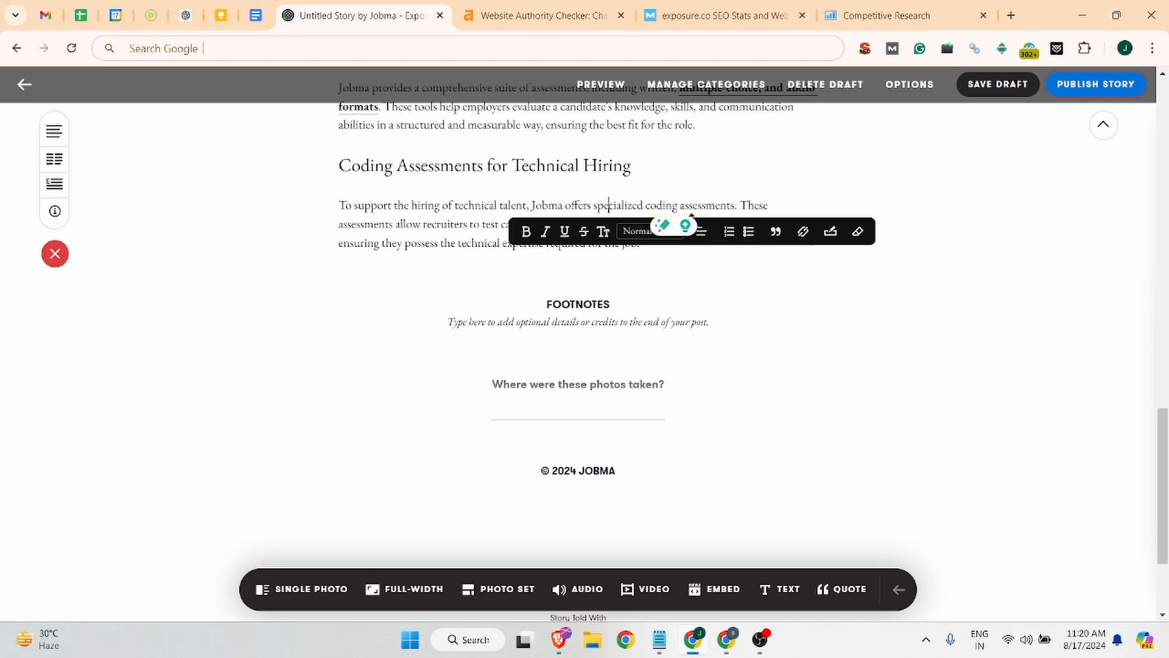
left_click_drag(646, 207, 737, 208)
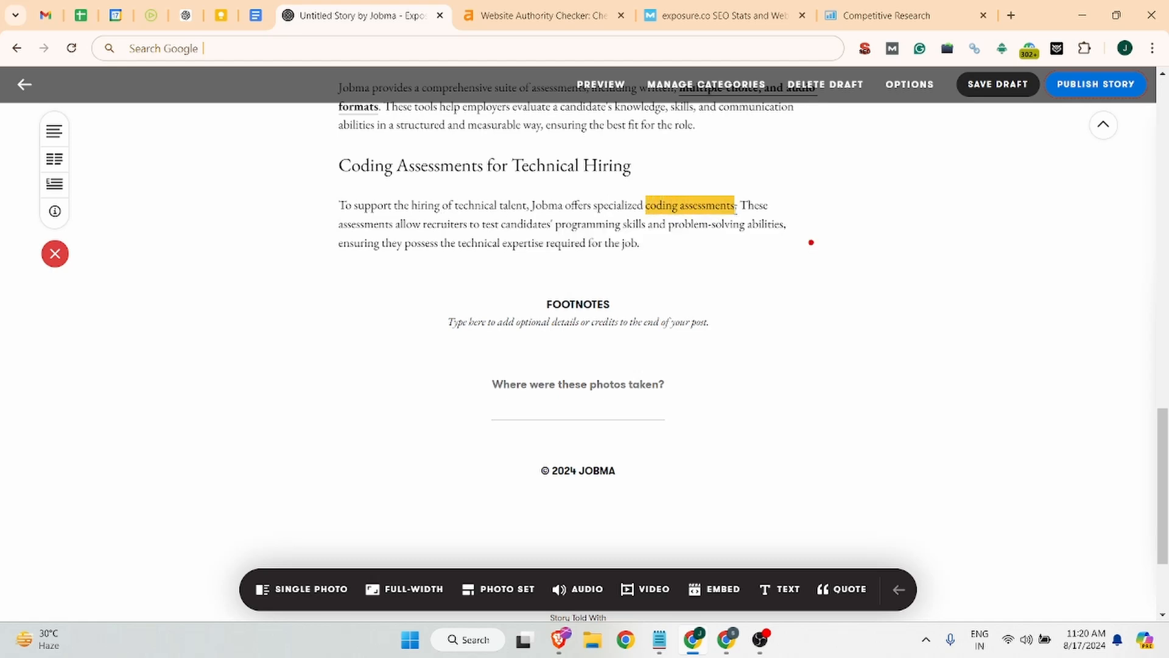
left_click(151, 15)
mouse_move(597, 89)
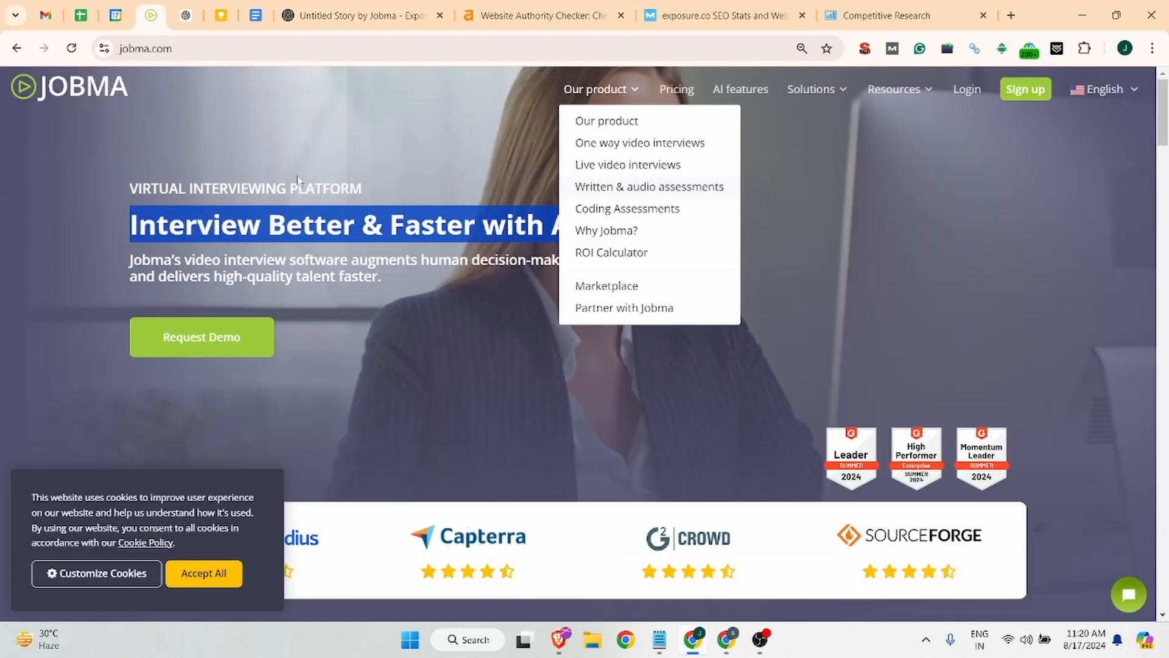
right_click(611, 208)
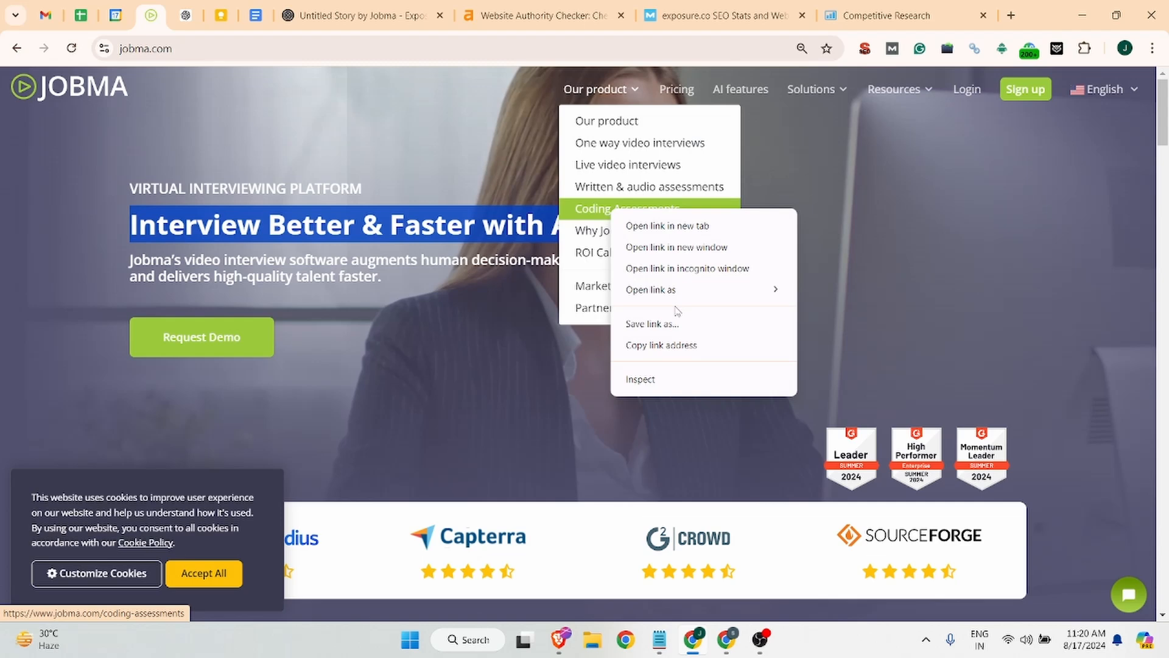
left_click(673, 346)
- Back in the Exposure draft, link the selected phrase "coding assessments" to the copied jobma.com page address
left_click(362, 16)
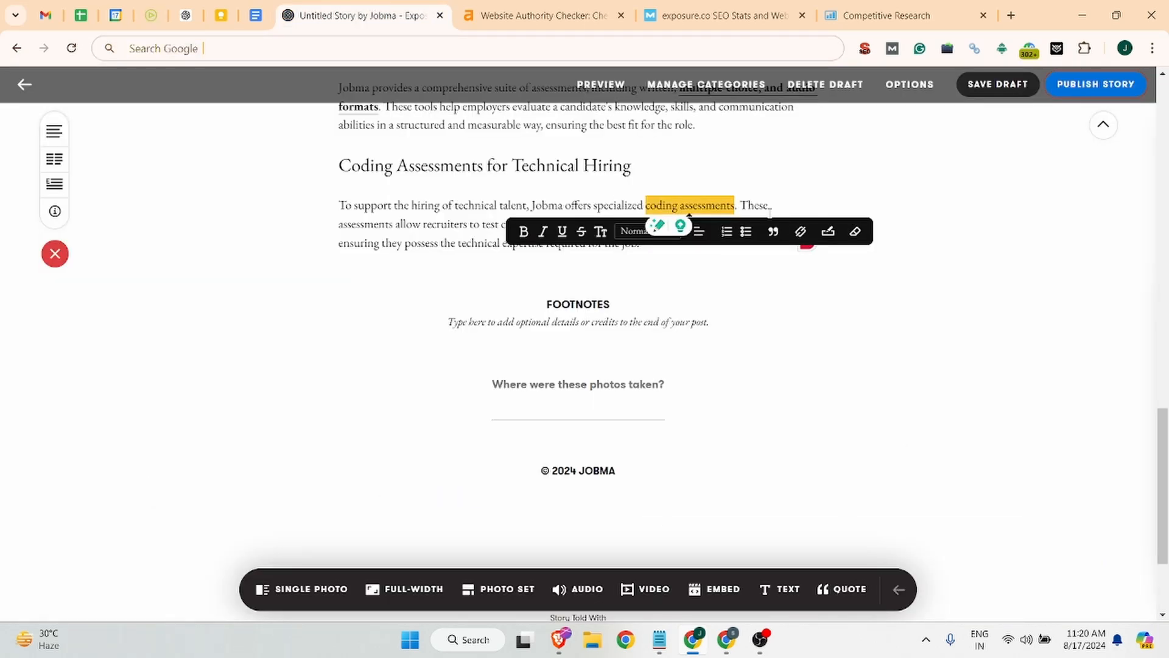
left_click(800, 231)
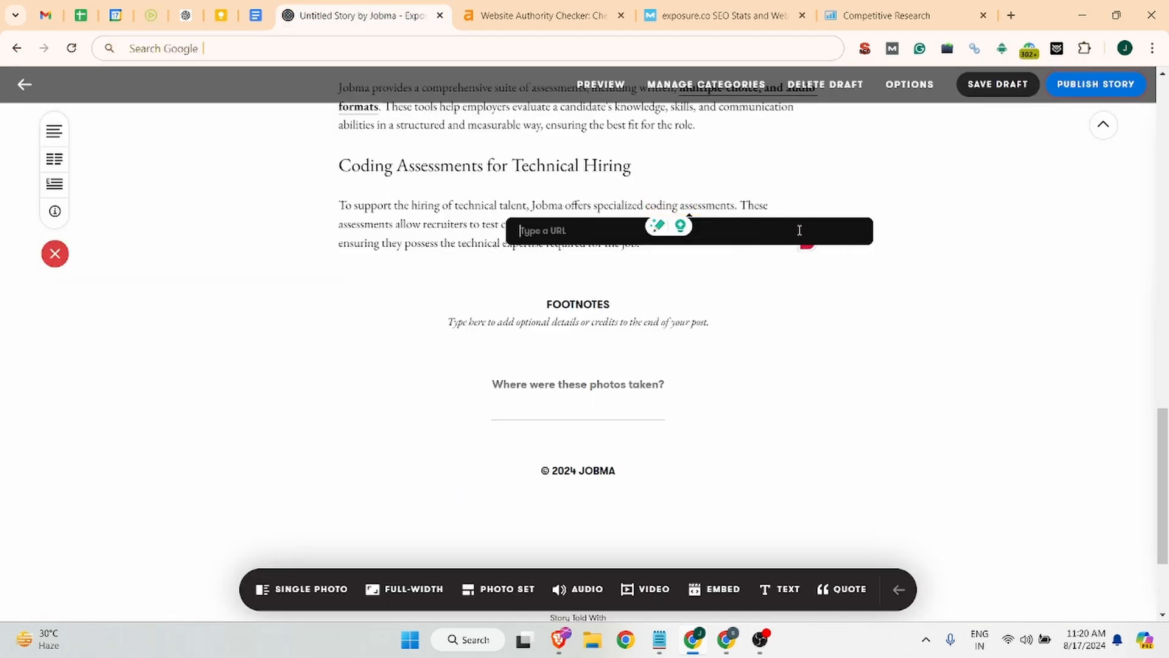
key("ctrl+v")
key("Return")
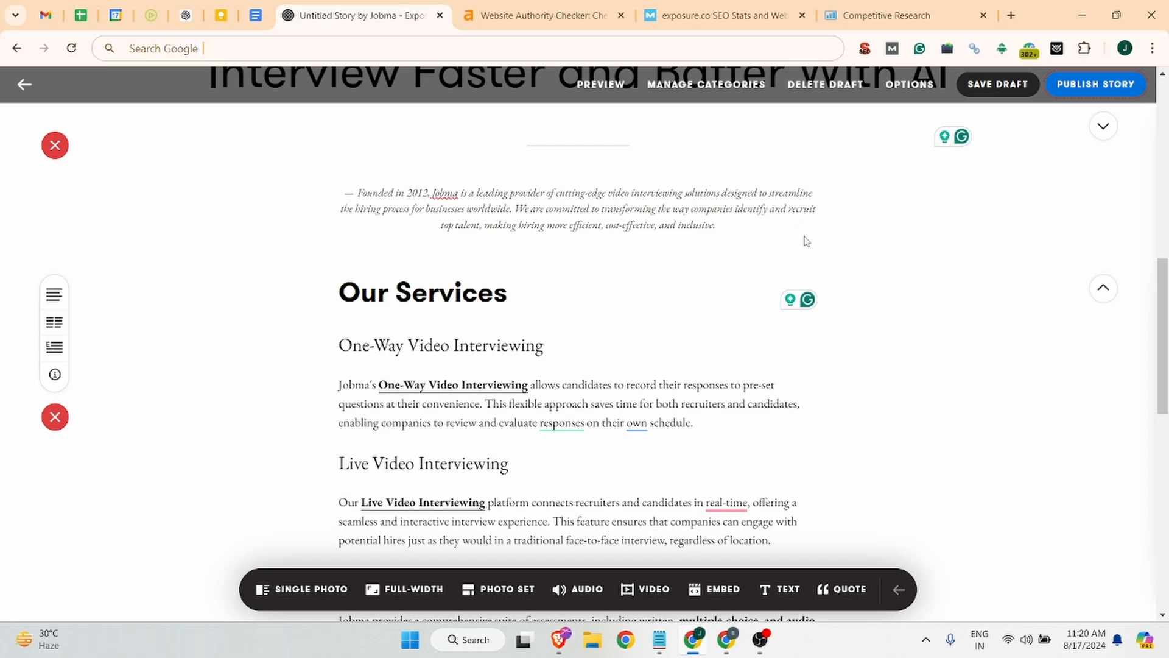
scroll(639, 282, "down", 6)
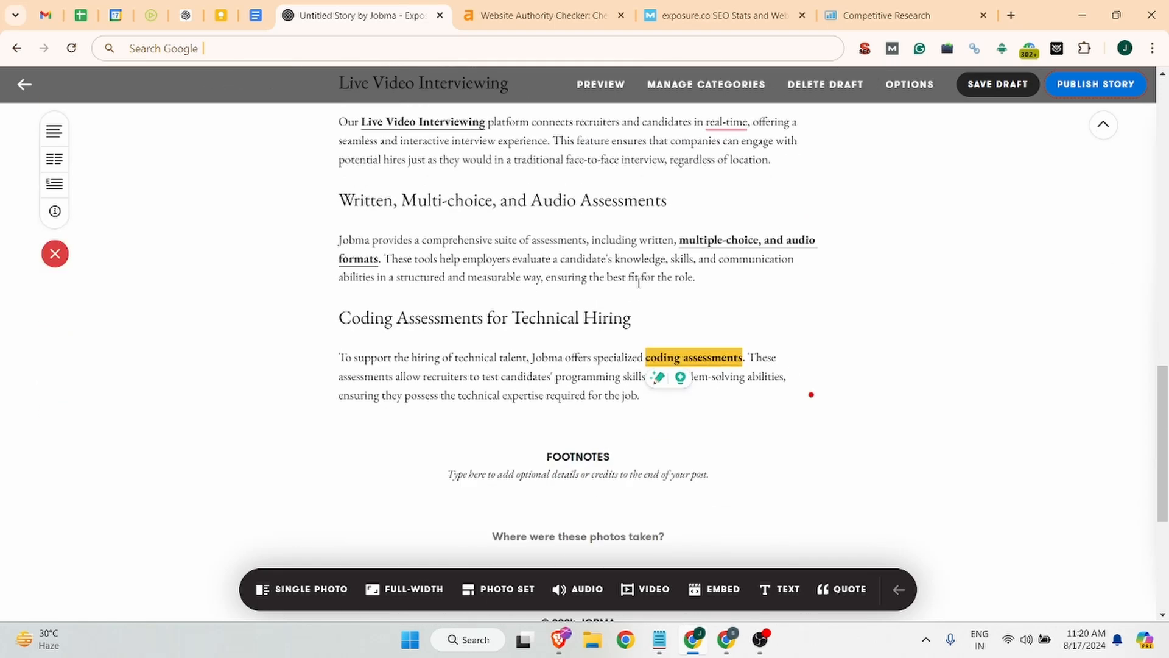
left_click(523, 338)
- Copy the "Why Choose Jobma?" heading from ChatGPT and paste it on a new line below the coding assessments paragraph
scroll(609, 277, "up", 1)
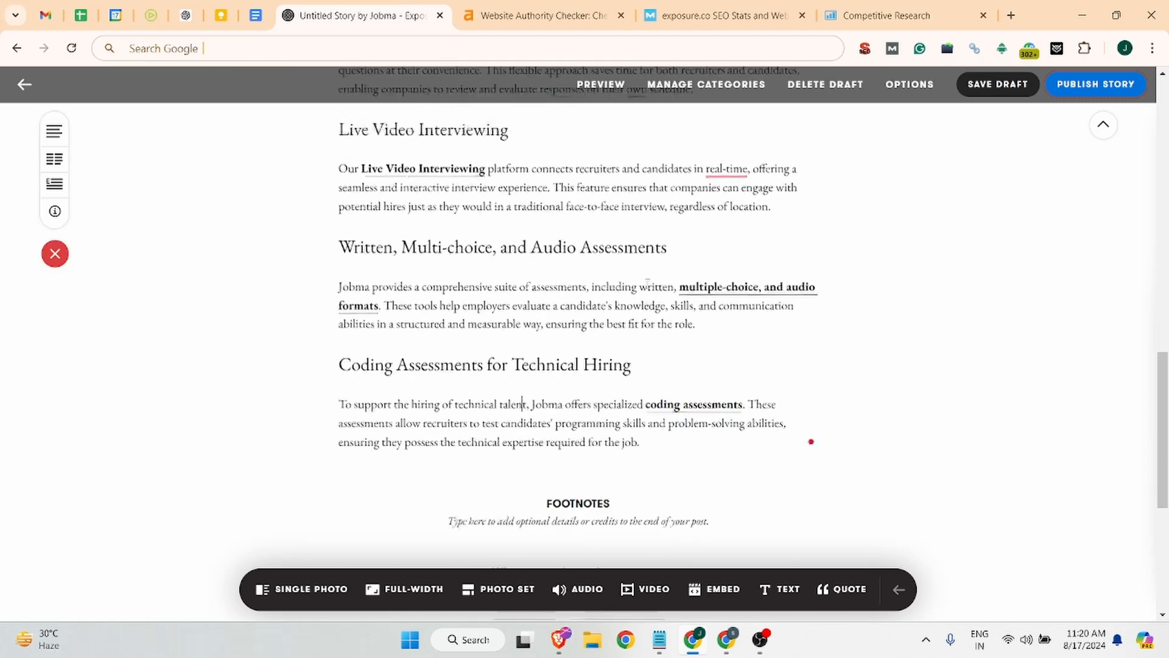
scroll(607, 304, "down", 3)
key("Return")
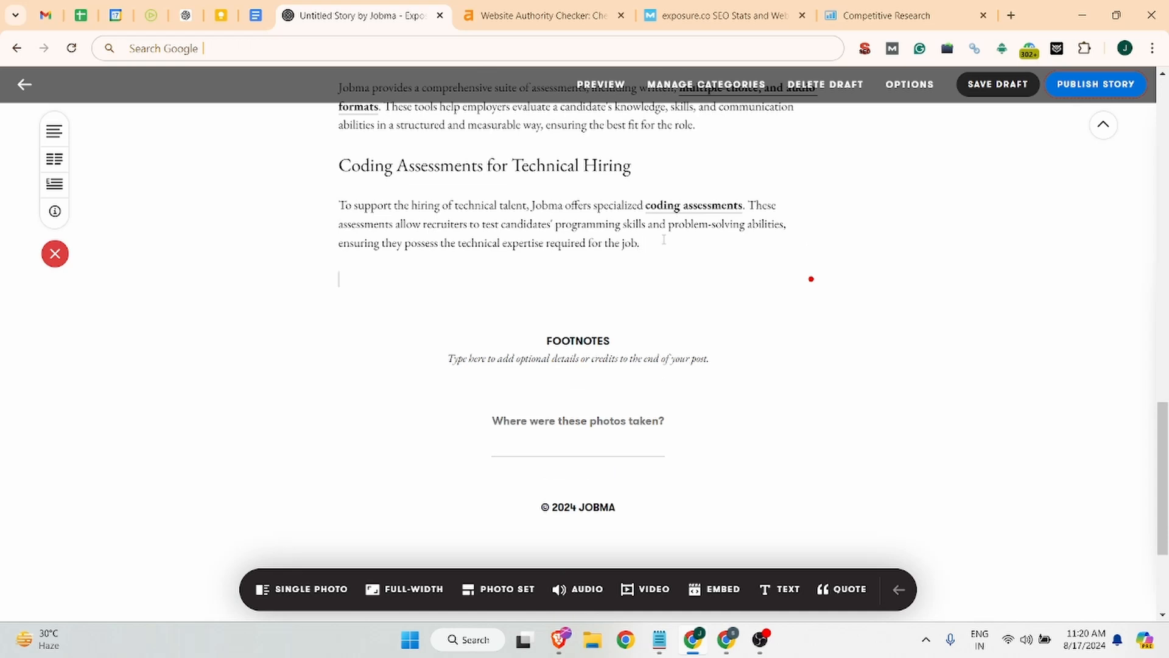
left_click(186, 15)
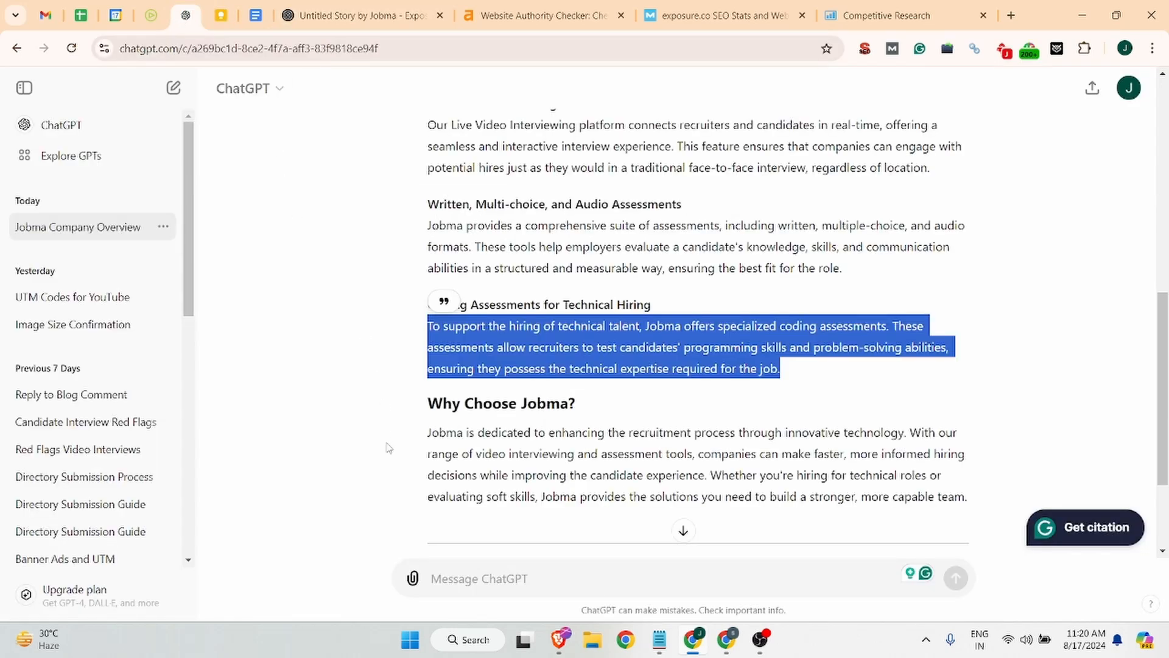
left_click_drag(589, 408, 430, 392)
left_click(360, 15)
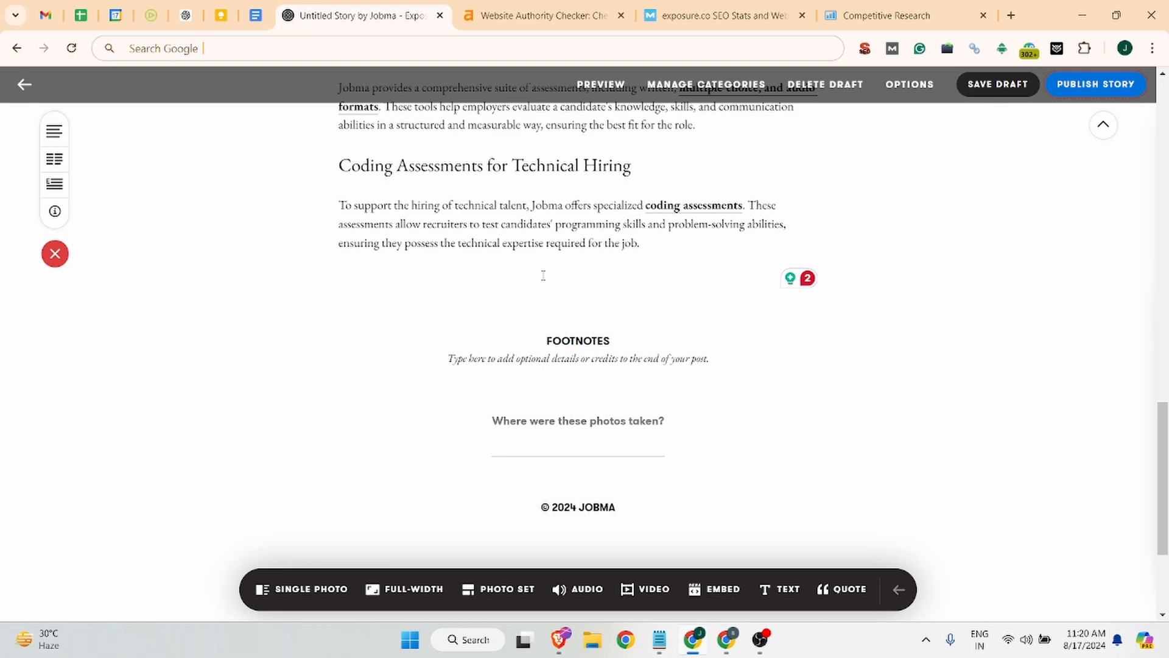
left_click(543, 275)
key("ctrl+v")
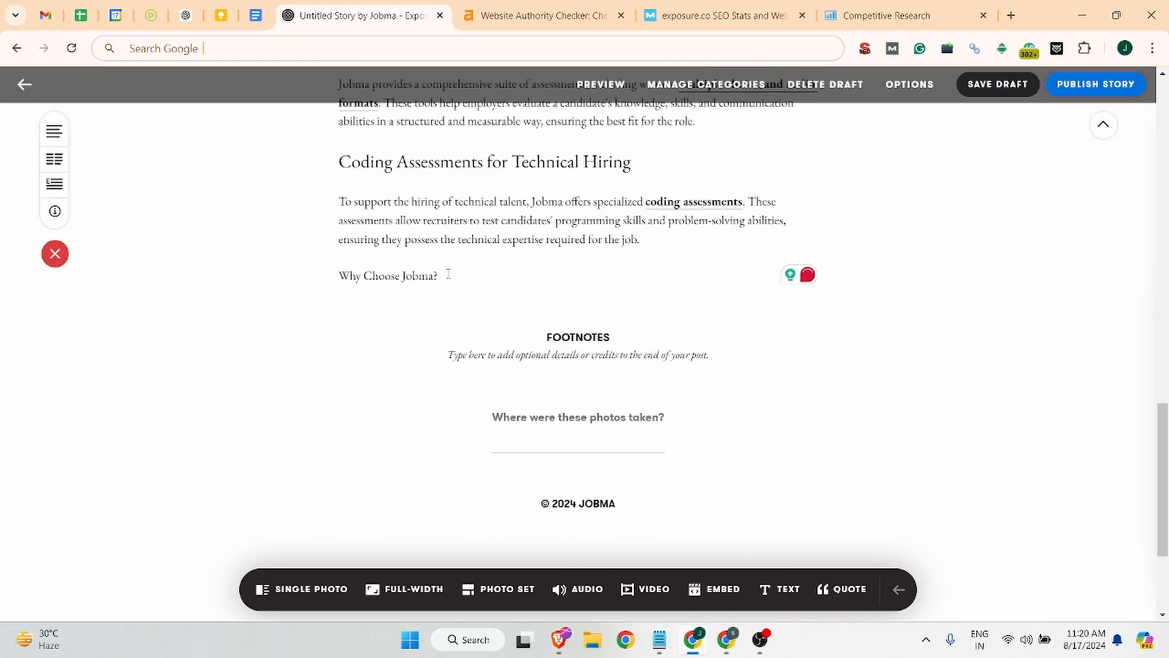
- Enlarge the "Why Choose Jobma?" heading to match the service subheadings' text size and start a new line below it
left_click_drag(448, 274, 318, 284)
left_click(326, 305)
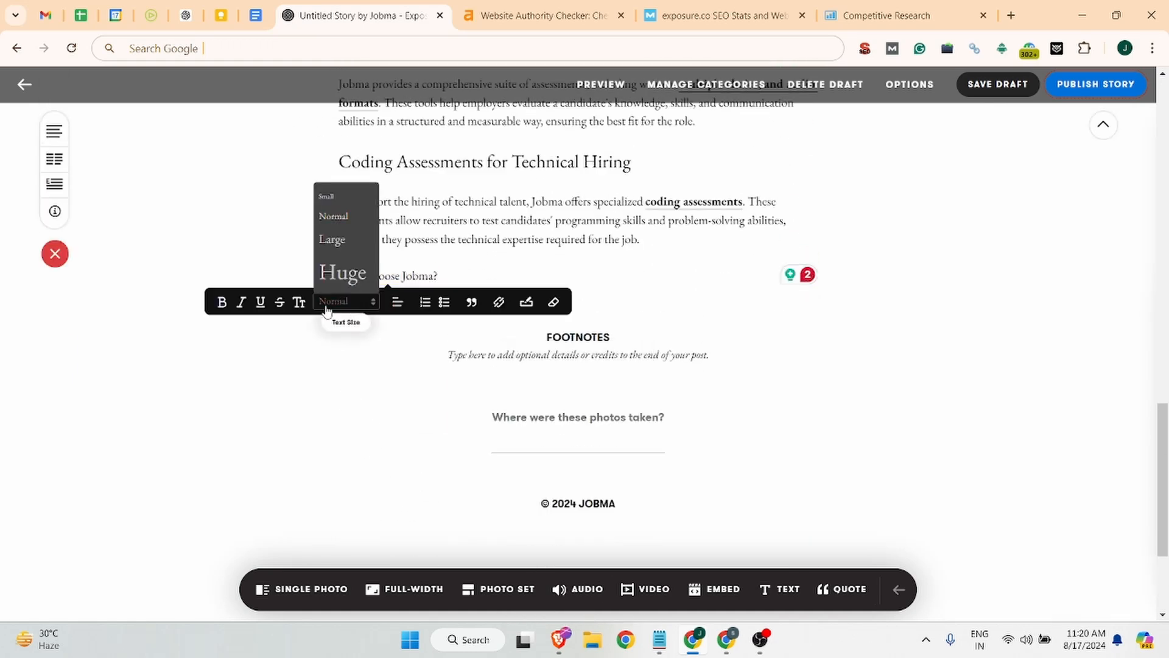
left_click(343, 272)
scroll(492, 347, "down", 8)
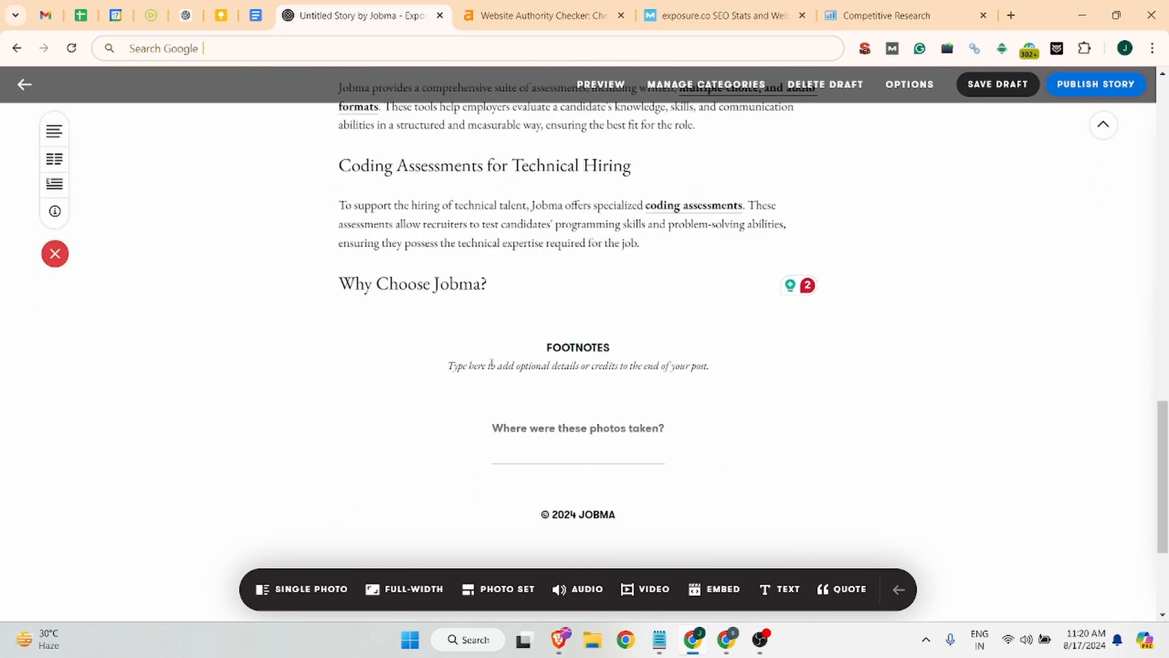
key("Return")
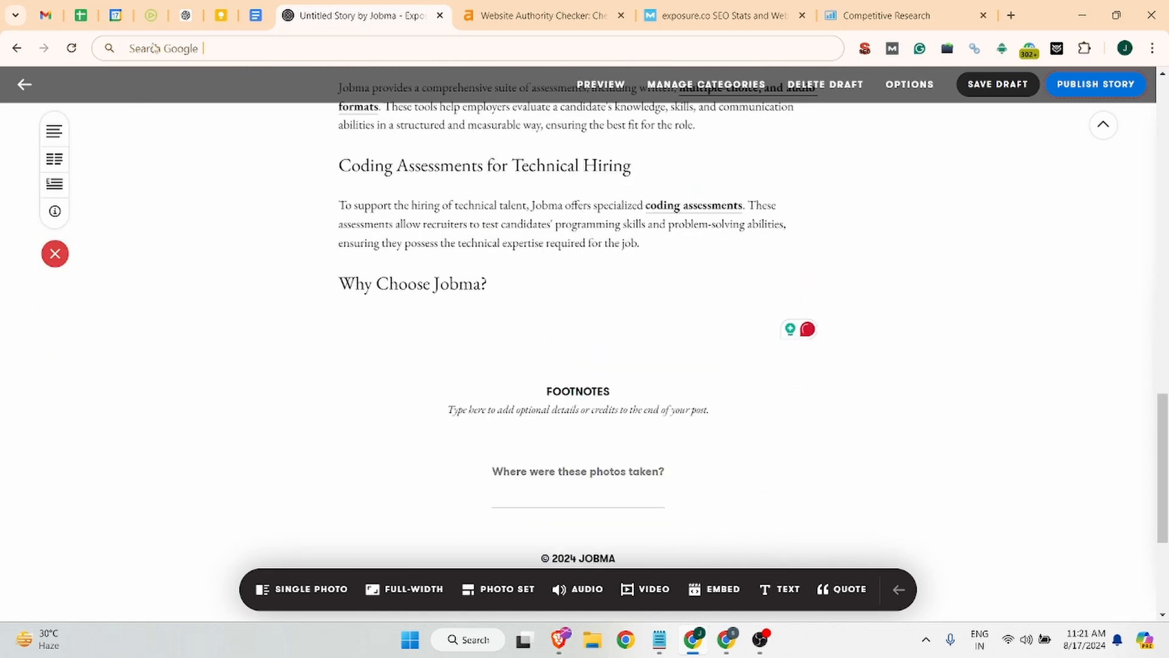
- Copy the Why Choose Jobma paragraph from ChatGPT and paste it below its heading in the Exposure draft
left_click(186, 16)
scroll(441, 285, "down", 3)
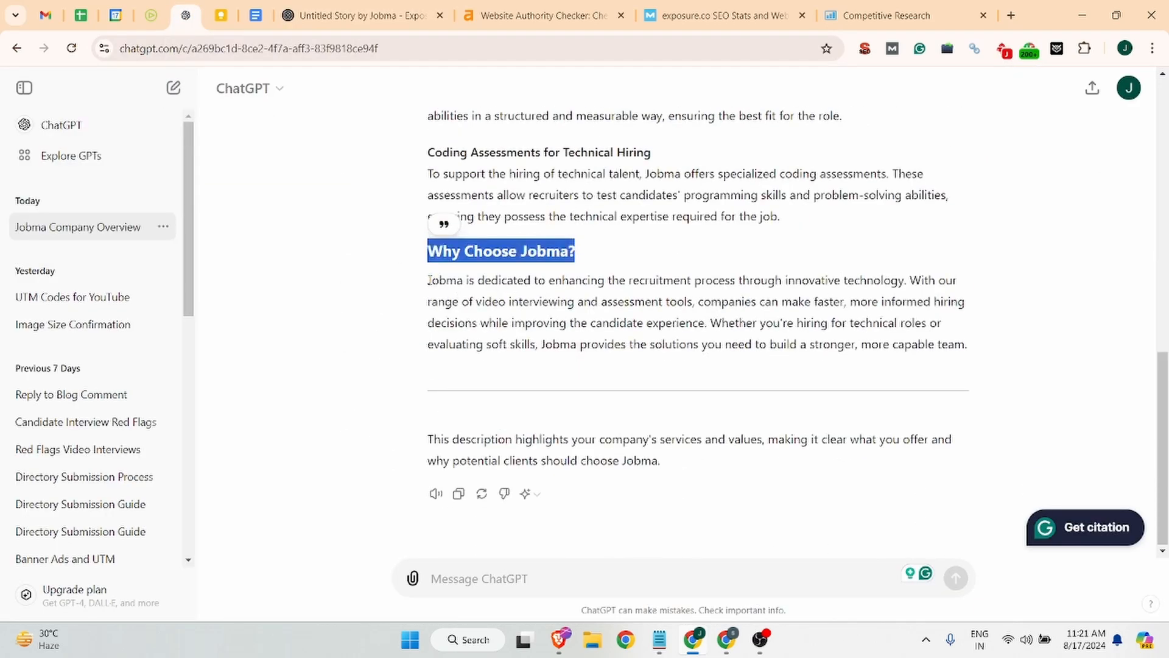
left_click_drag(429, 280, 1005, 350)
key("ctrl+c")
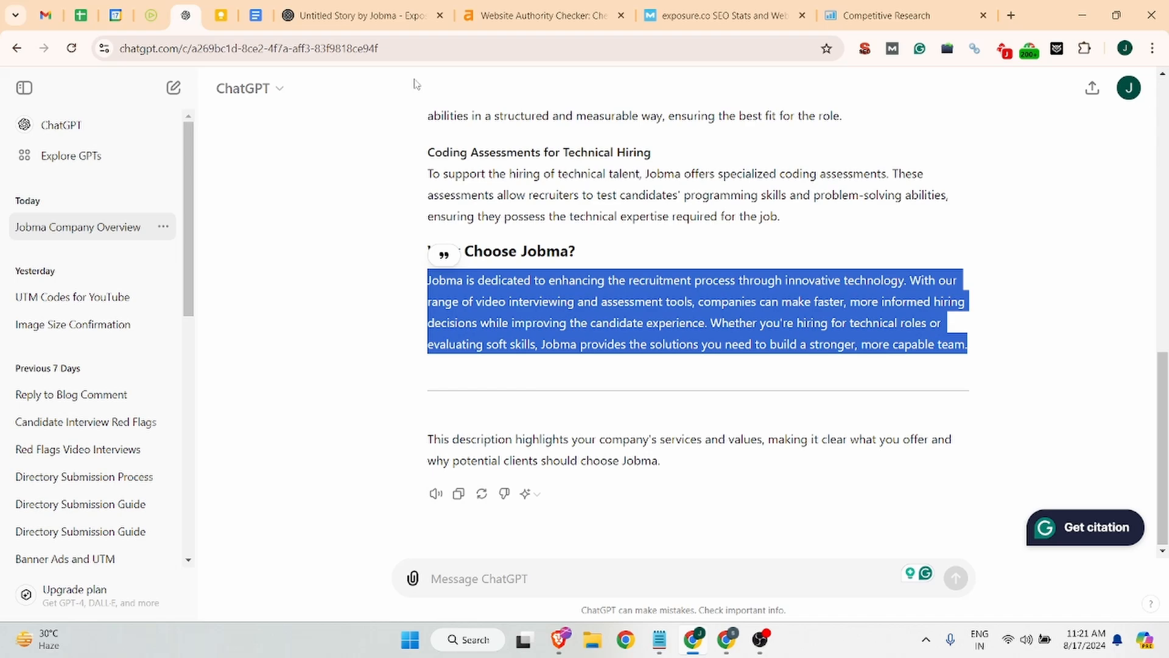
left_click(370, 15)
key("ctrl+v")
scroll(469, 341, "down", 5)
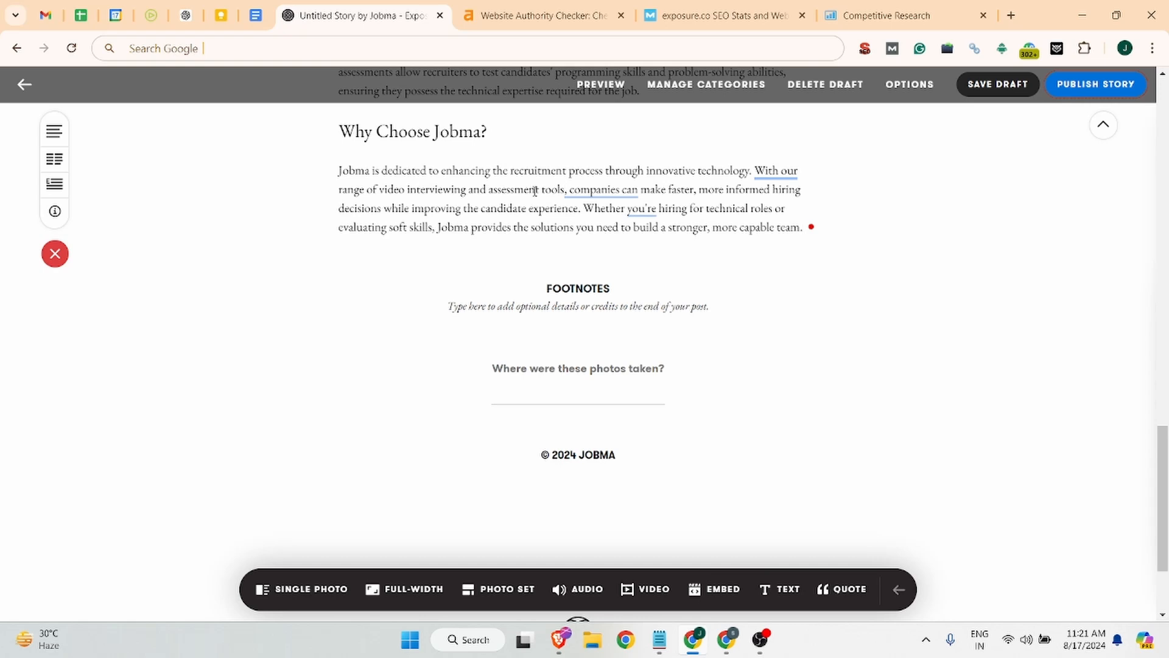
- Select the phrase "video interviewing and assessment tools" in the draft and copy the jobma.com homepage address for it
left_click_drag(380, 190, 566, 190)
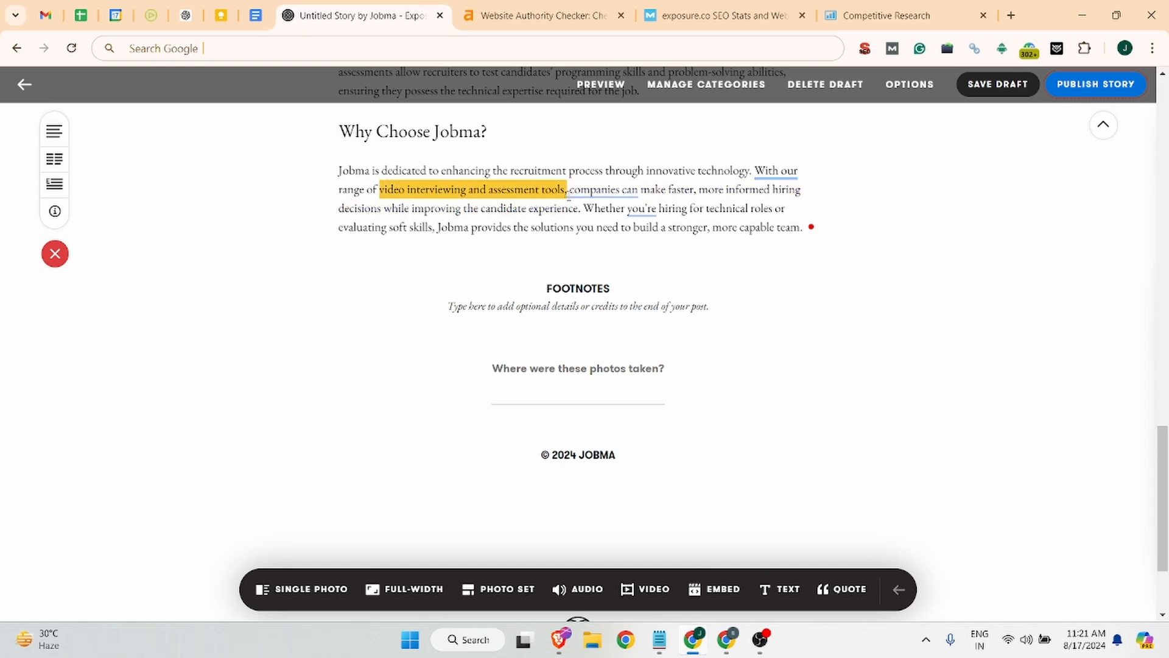
left_click(151, 16)
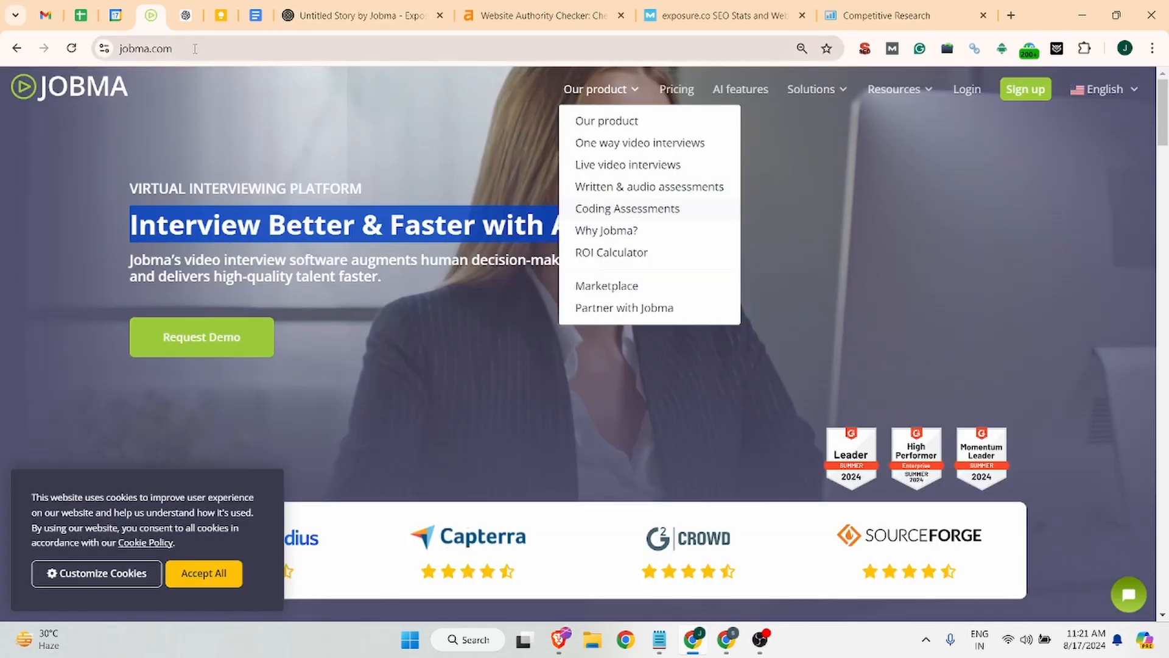
left_click(352, 8)
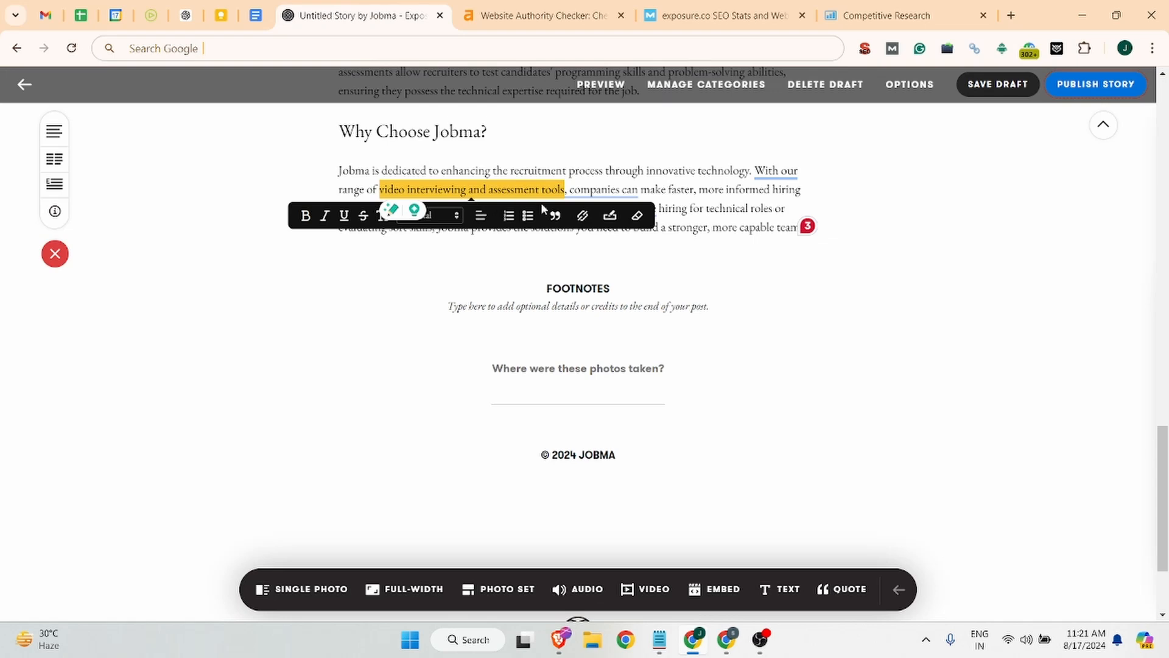
- Try to link "video interviewing and assessment tools" to the copied homepage address, and undo the change to the text
left_click(582, 214)
key("Return")
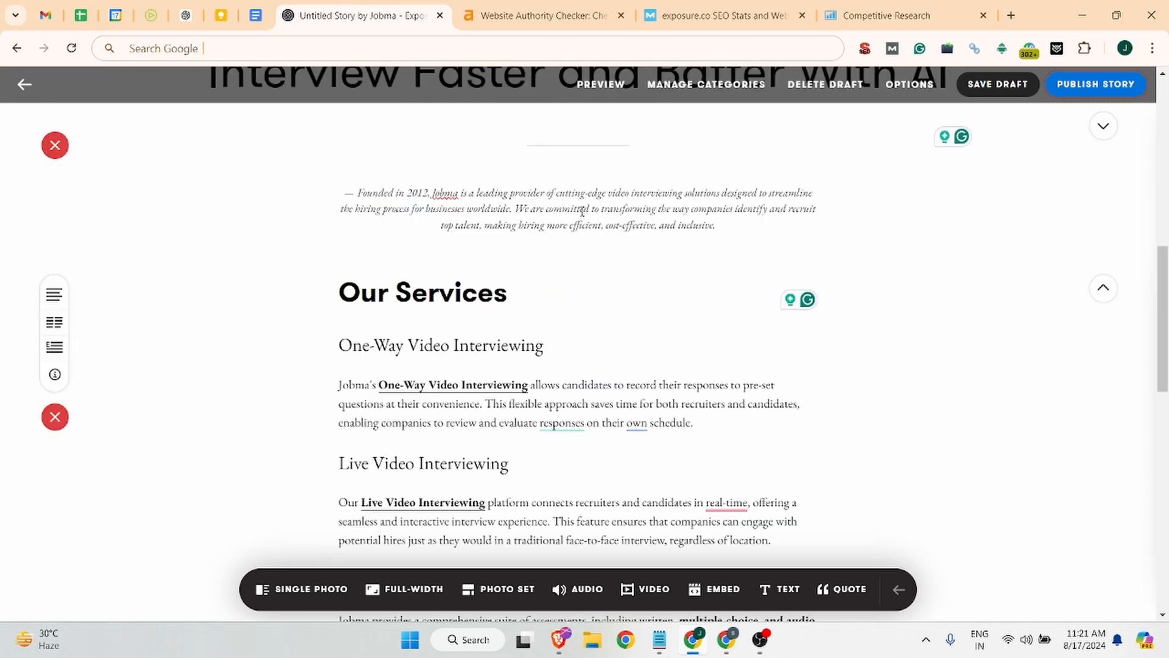
scroll(582, 210, "down", 10)
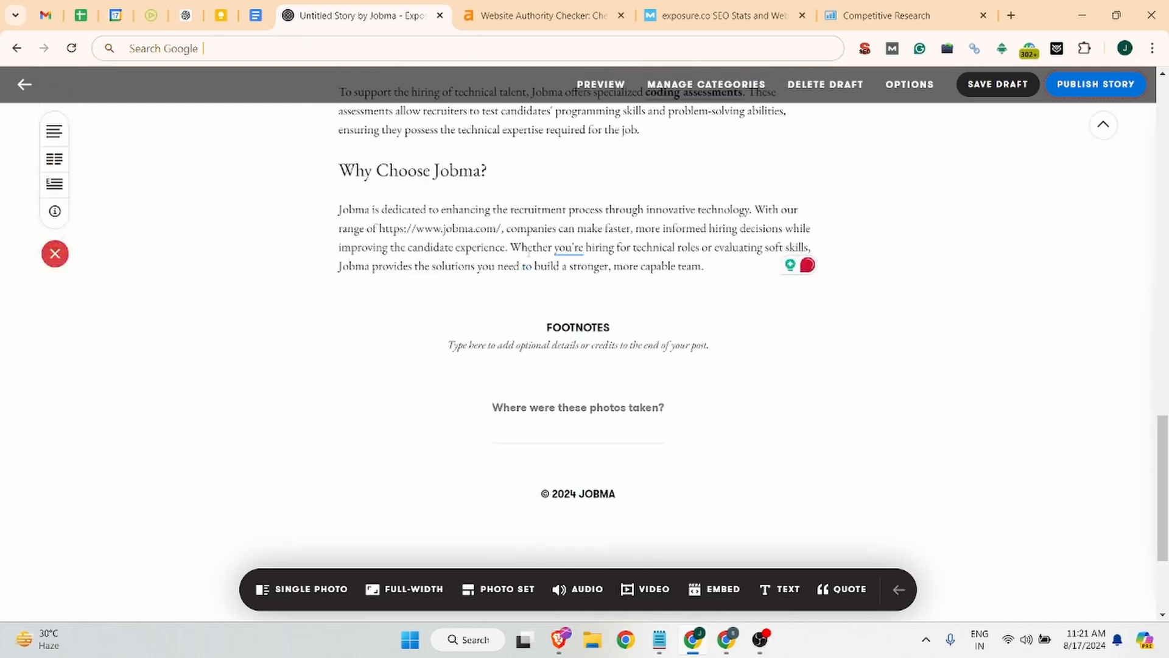
key("ctrl+z")
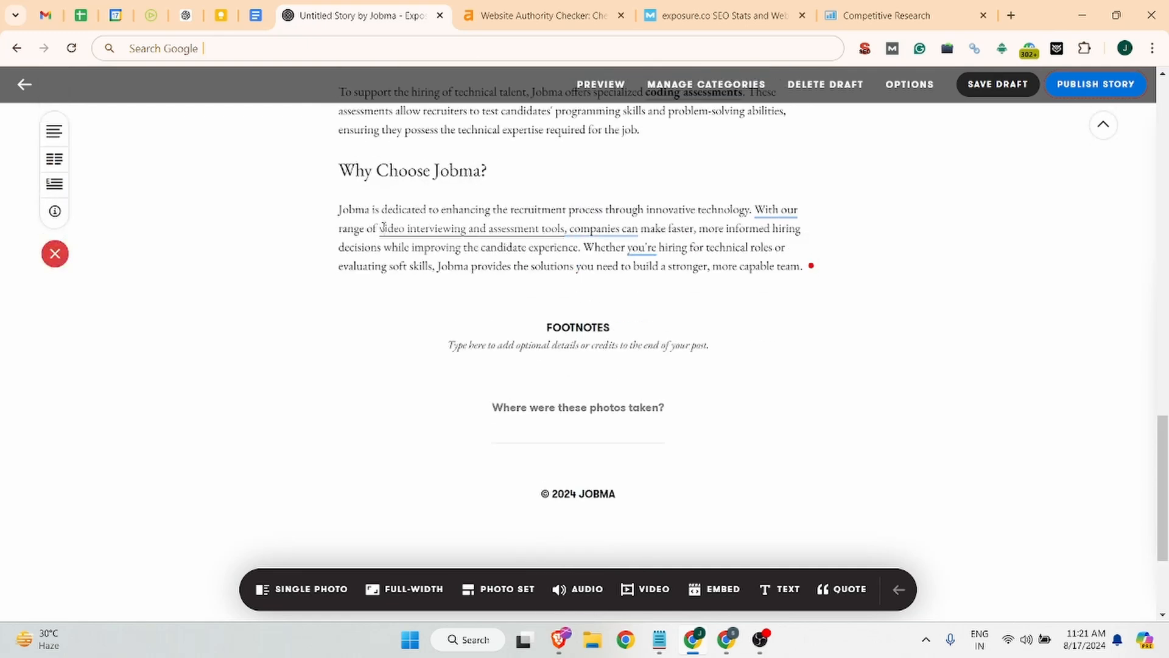
left_click_drag(384, 228, 564, 228)
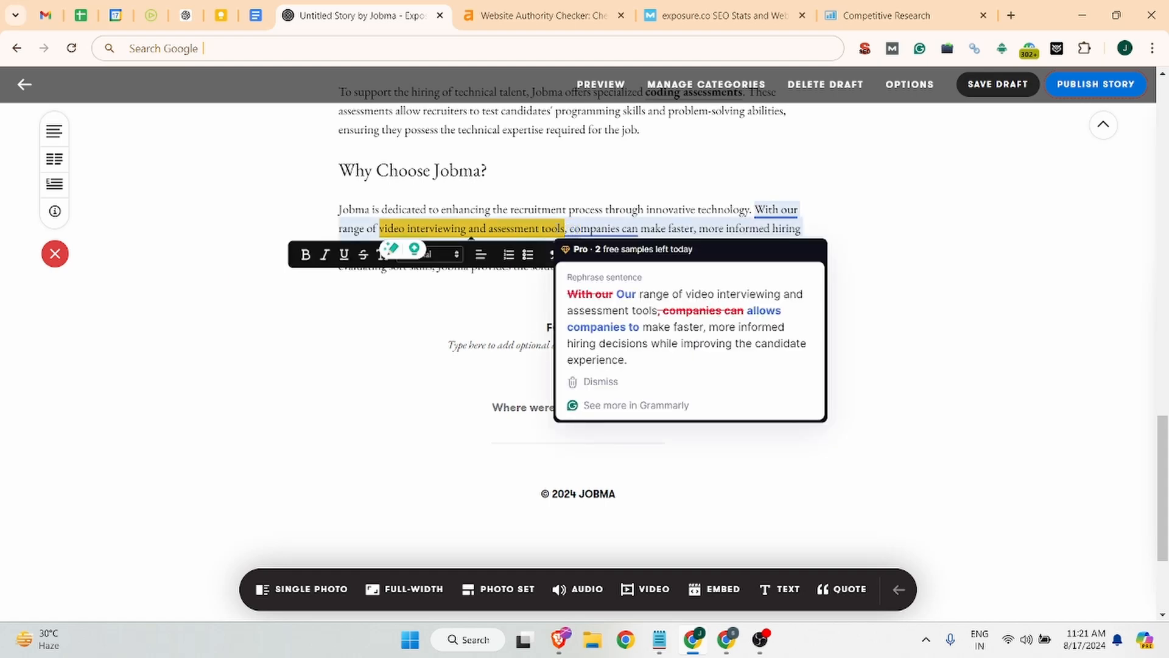
left_click(306, 254)
left_click(638, 204)
scroll(652, 279, "up", 4)
scroll(651, 279, "down", 7)
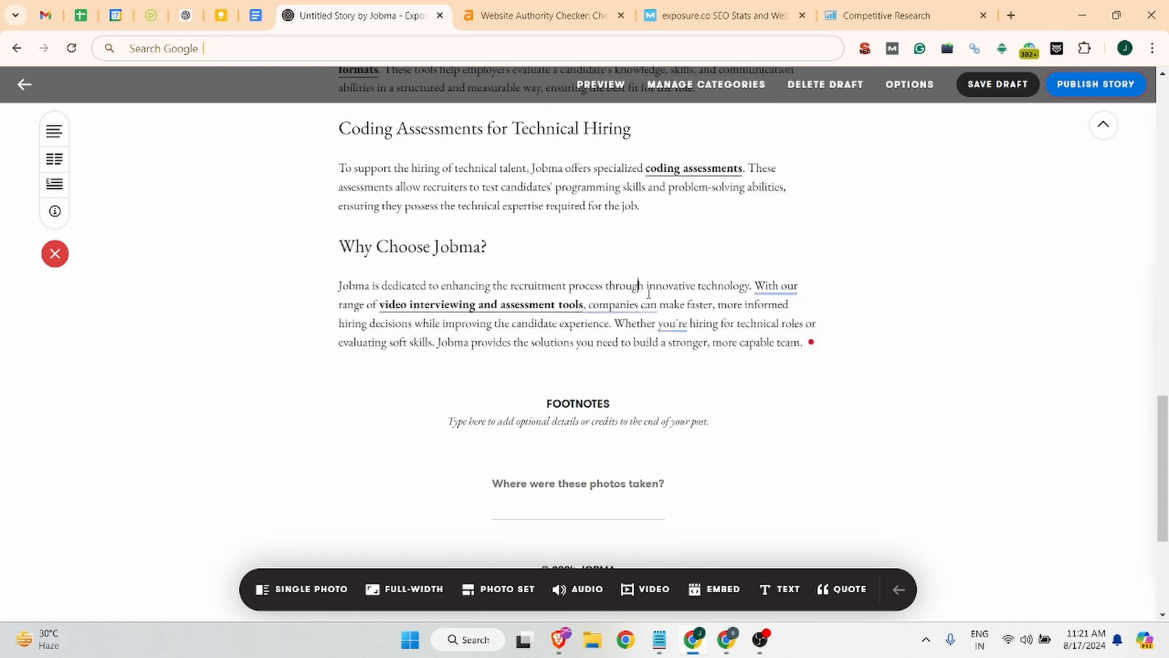
left_click(560, 160)
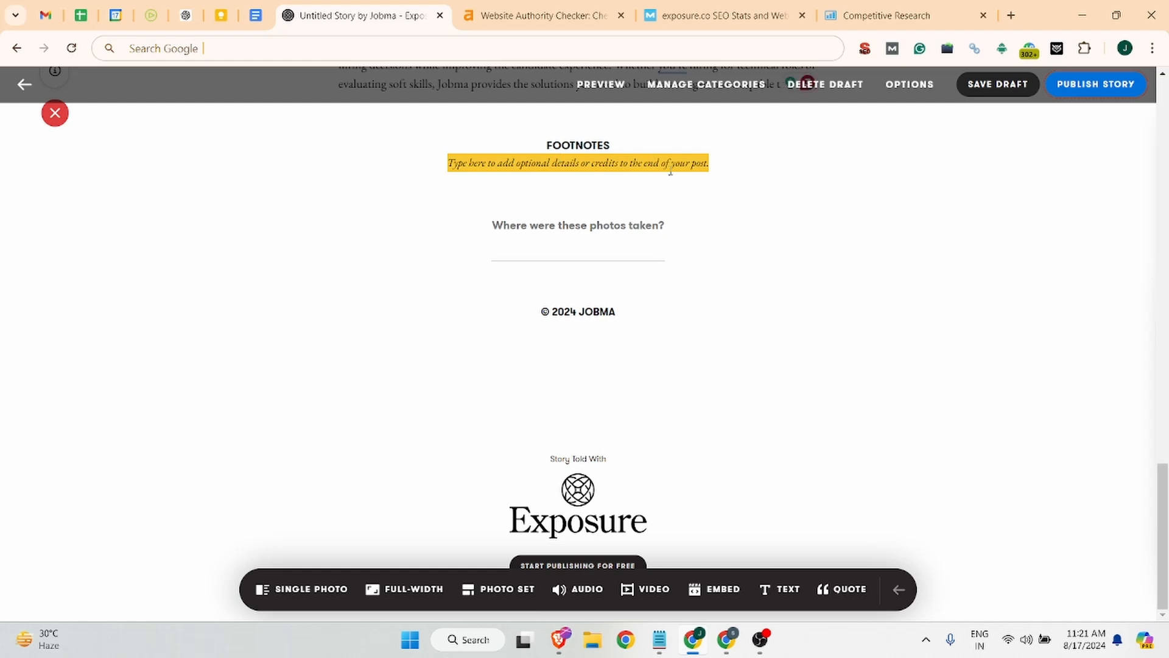
left_click(567, 526)
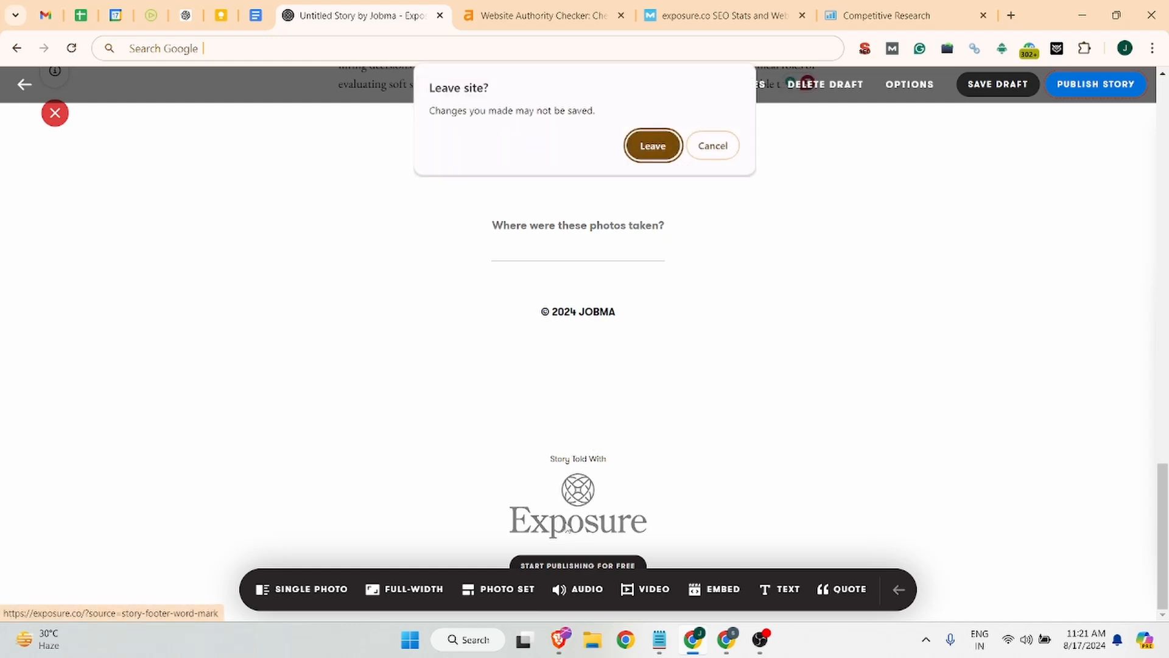
left_click(711, 148)
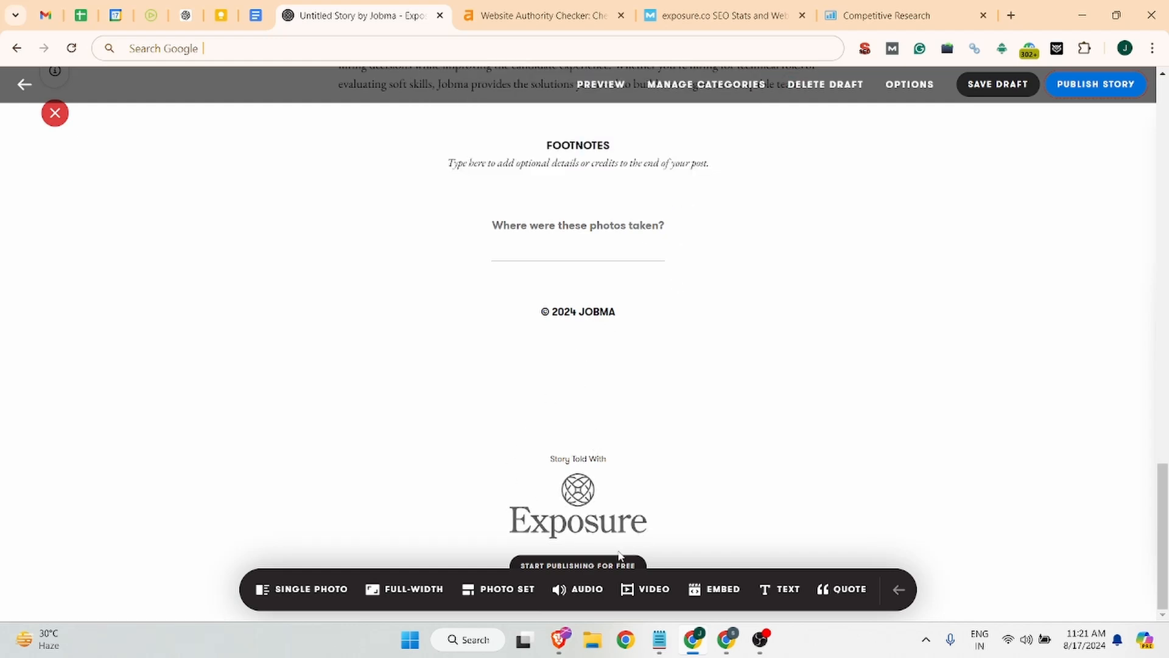
- Review the story draft from the footnotes and closing paragraph back up to the opening quote
scroll(586, 456, "up", 3)
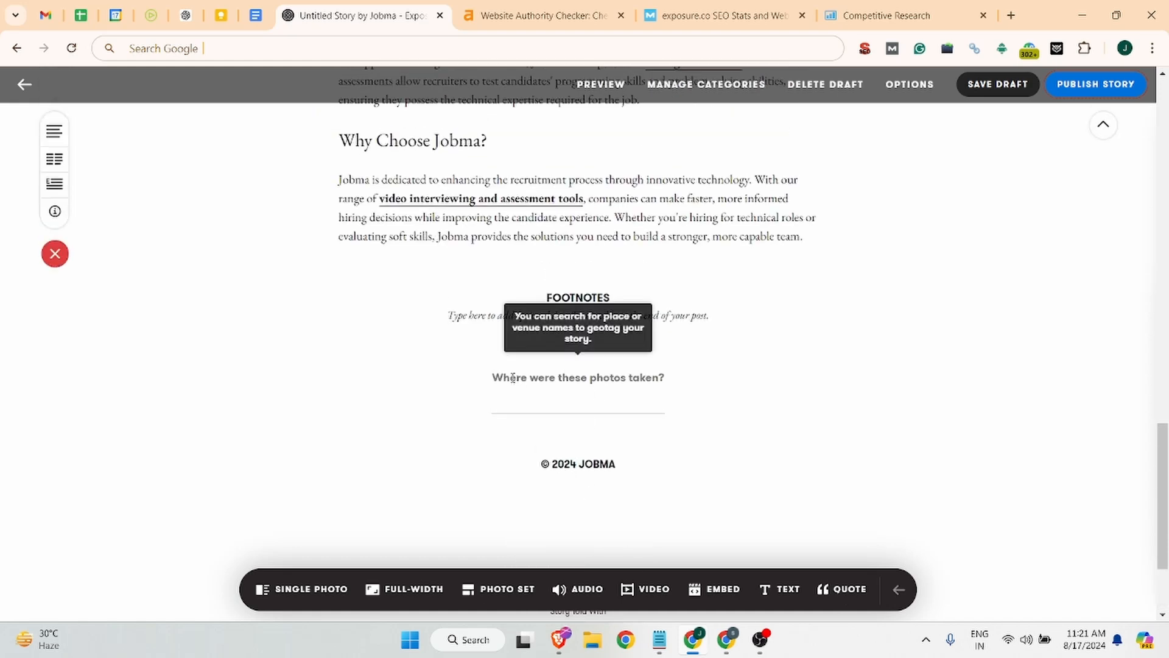
scroll(513, 377, "up", 4)
scroll(516, 397, "down", 3)
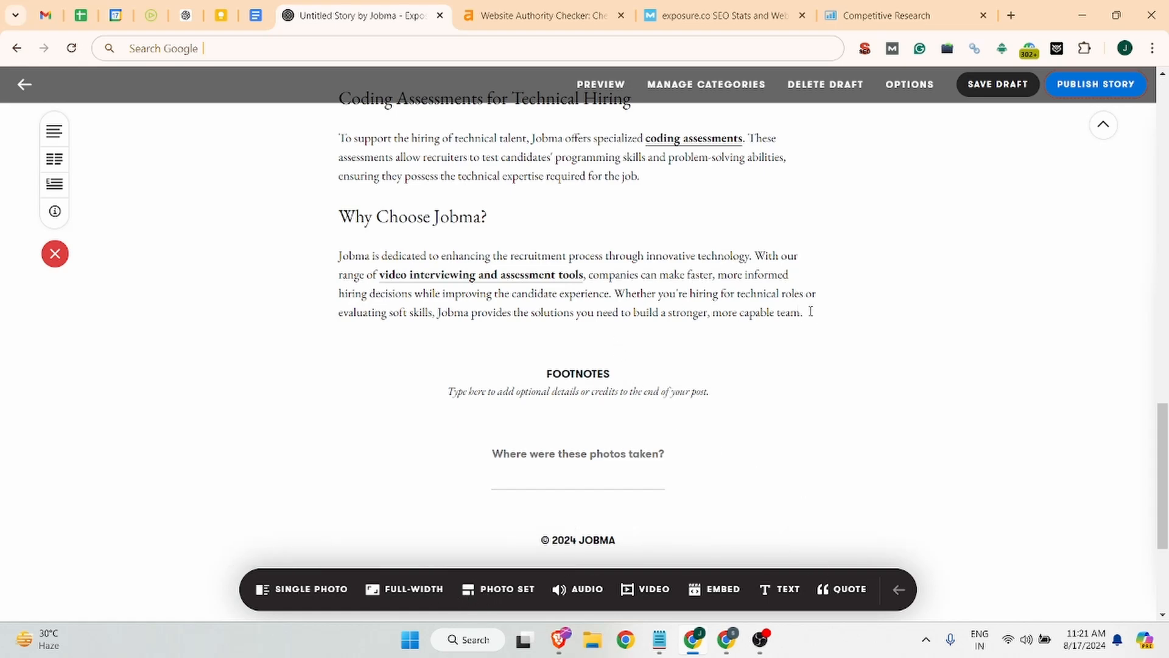
scroll(780, 365, "up", 15)
scroll(781, 373, "down", 1)
scroll(771, 374, "up", 3)
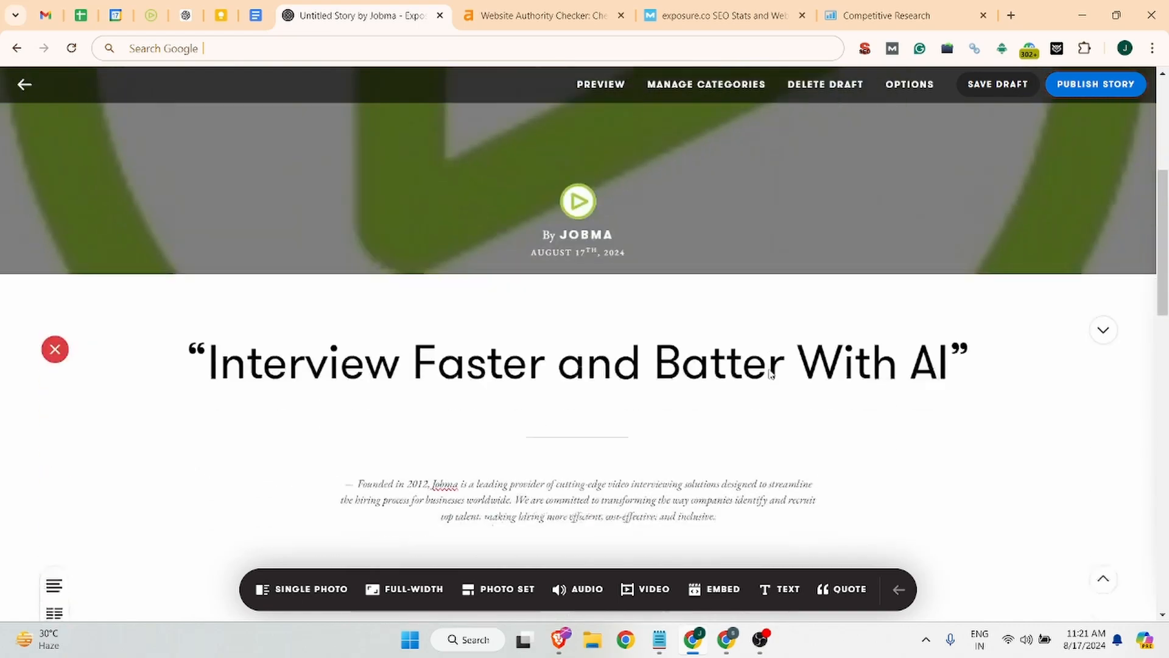
- Accept the cookies on the jobma.com homepage and capture its full visible page area as a screenshot
scroll(771, 374, "down", 15)
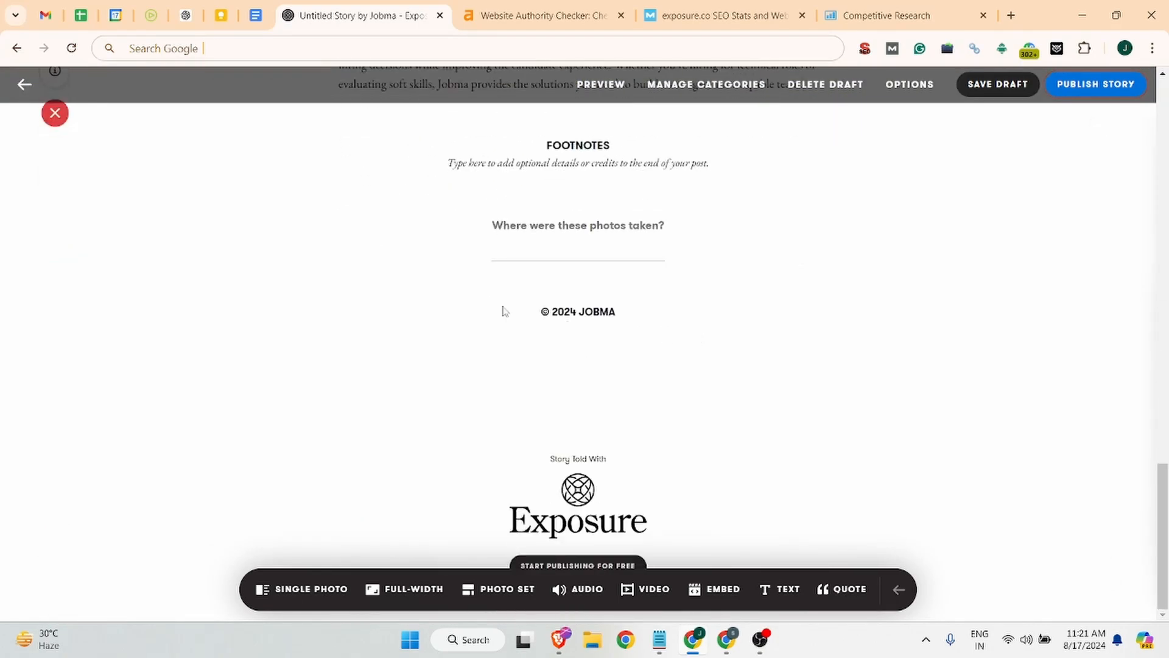
scroll(505, 312, "up", 12)
left_click(152, 15)
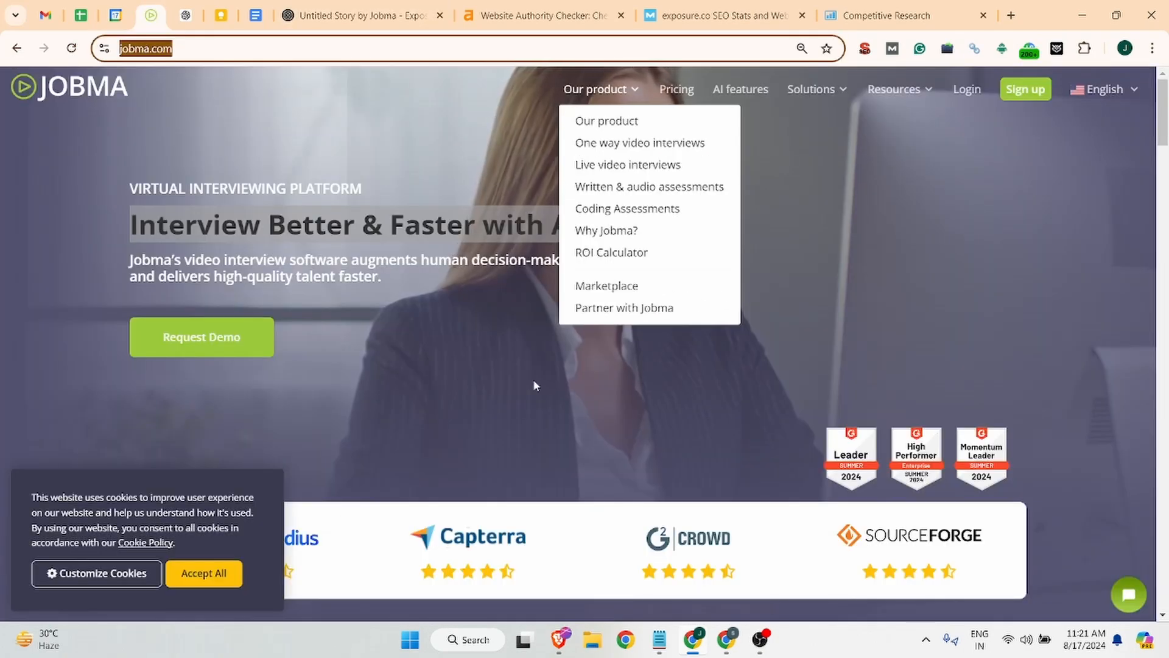
left_click(462, 383)
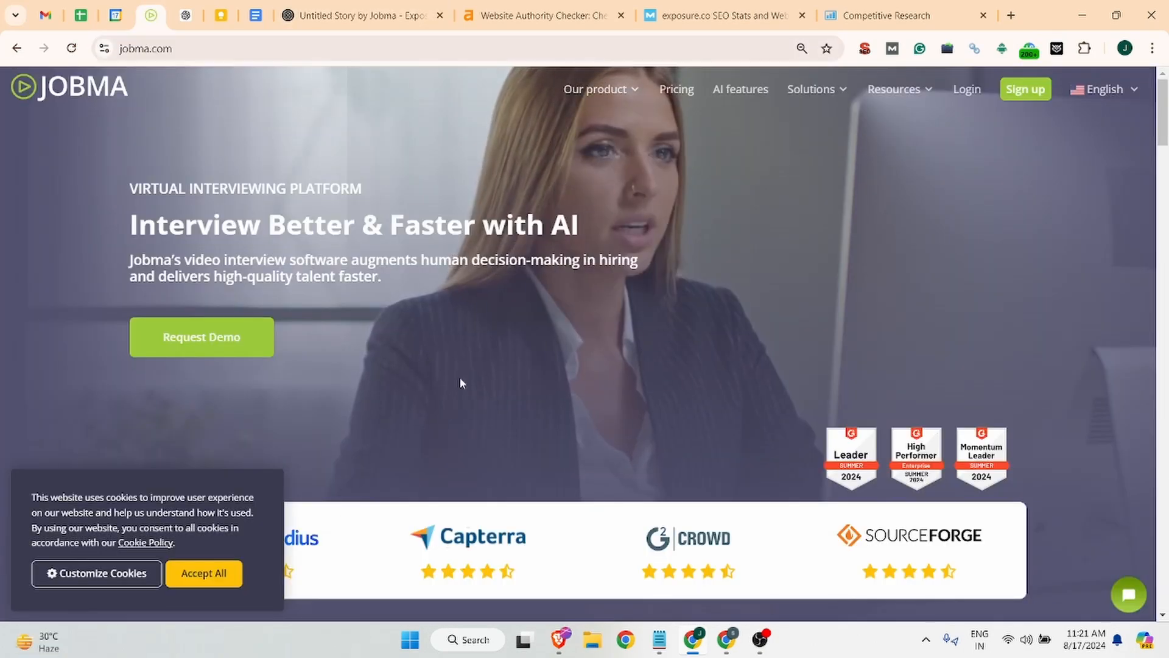
left_click(203, 575)
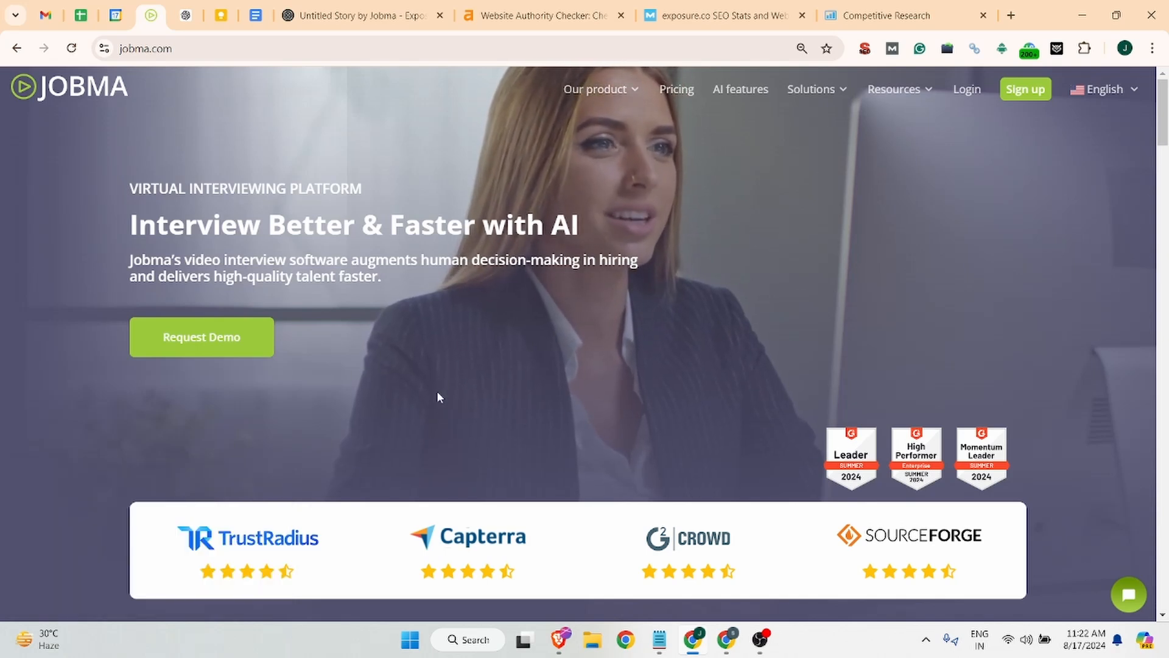
key("super+shift+s")
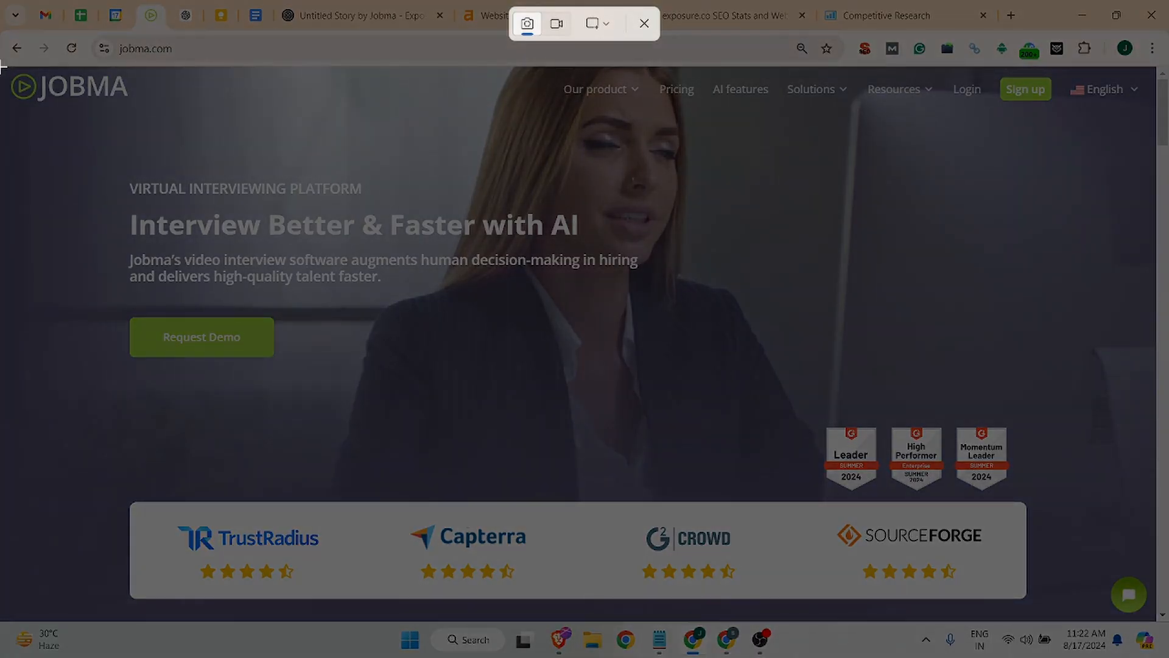
left_click_drag(3, 69, 1157, 627)
- Return to the story draft and insert a blank line before the One-Way Video Interviewing heading under Our Services
left_click(361, 16)
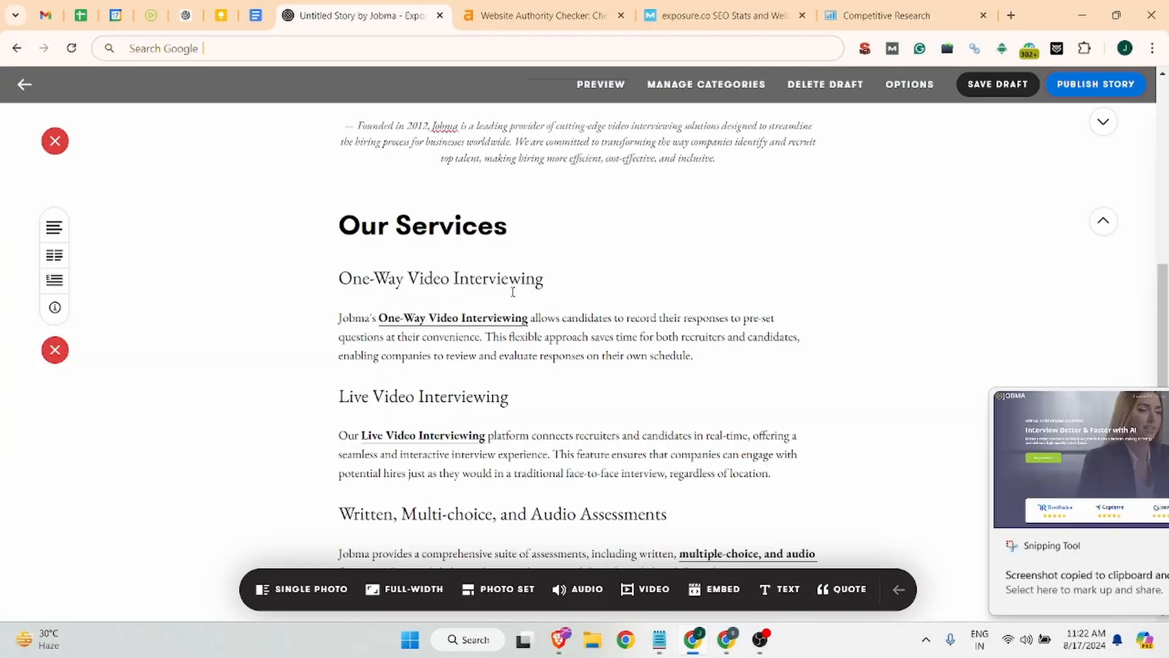
scroll(513, 293, "up", 4)
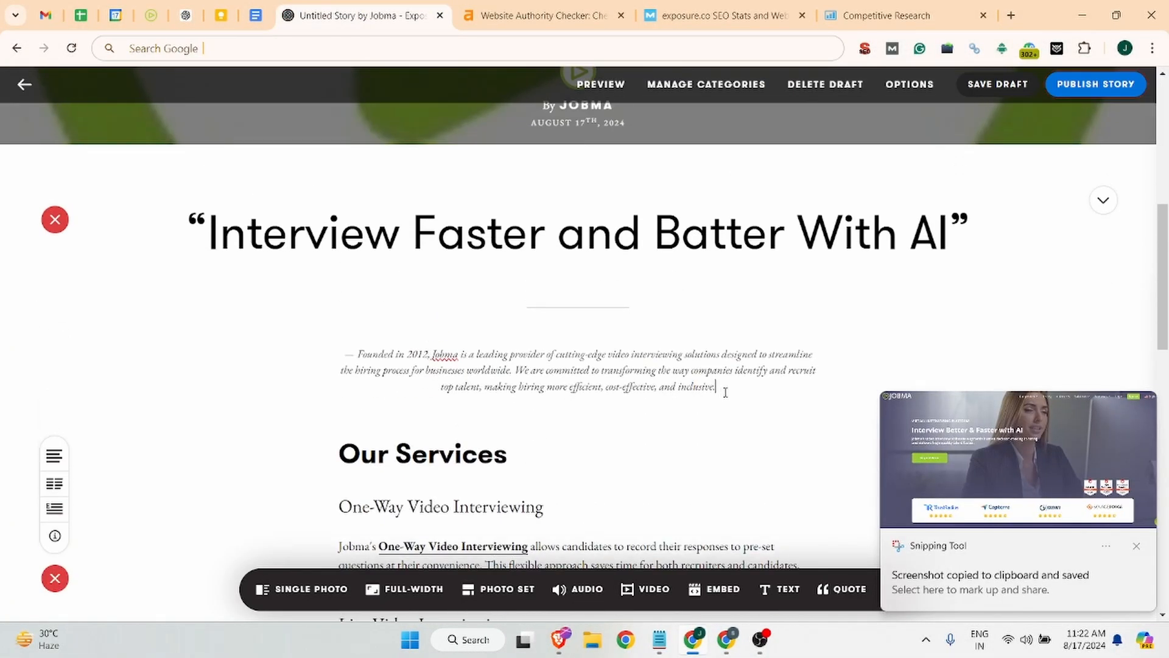
scroll(627, 433, "down", 3)
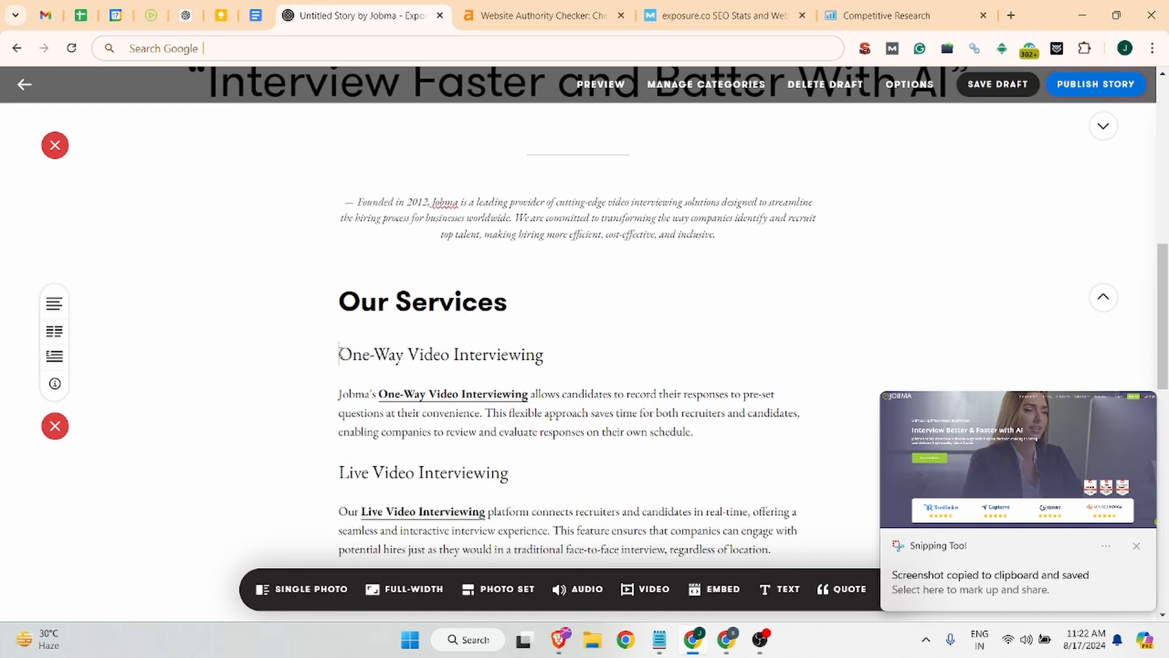
key("Return")
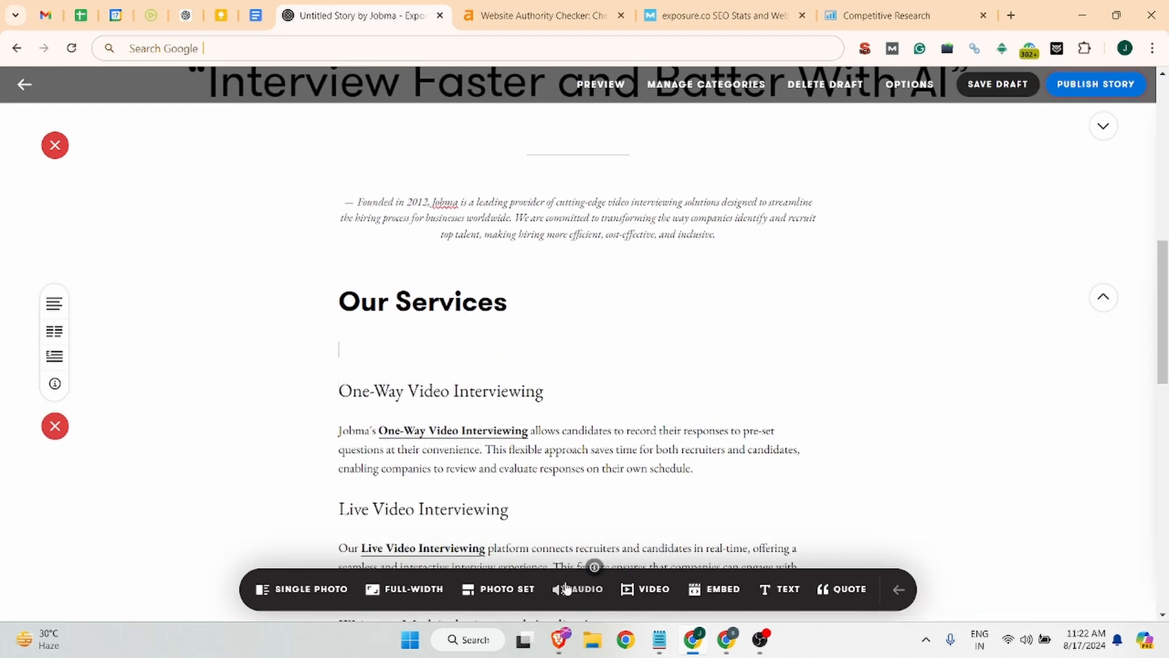
left_click(374, 590)
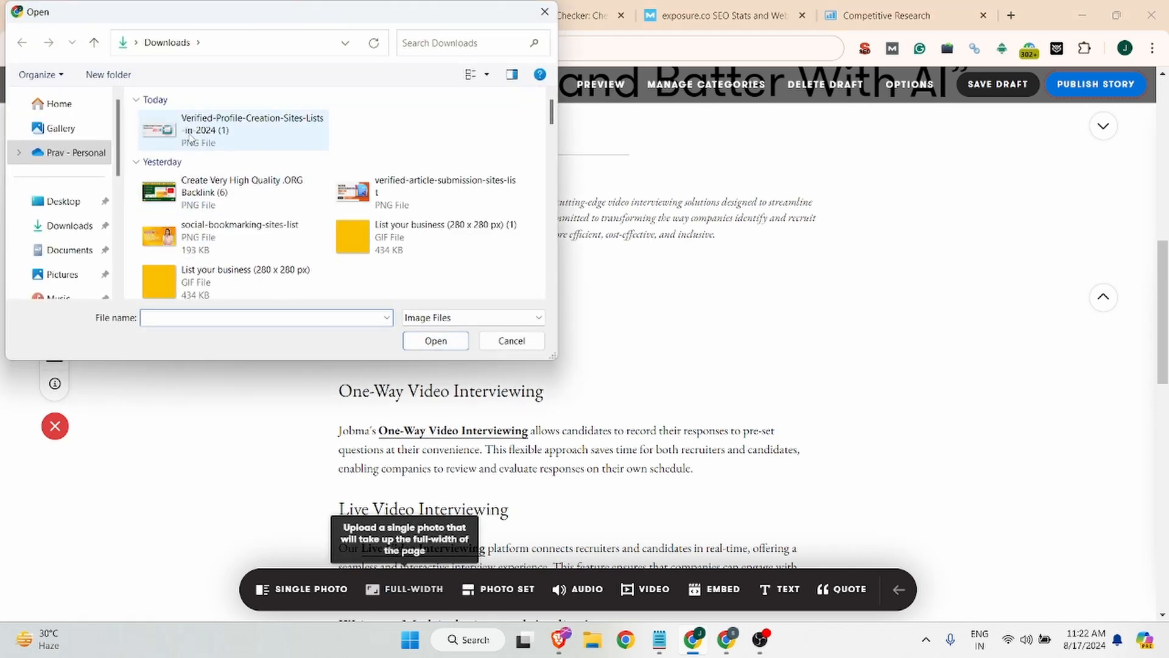
left_click(59, 274)
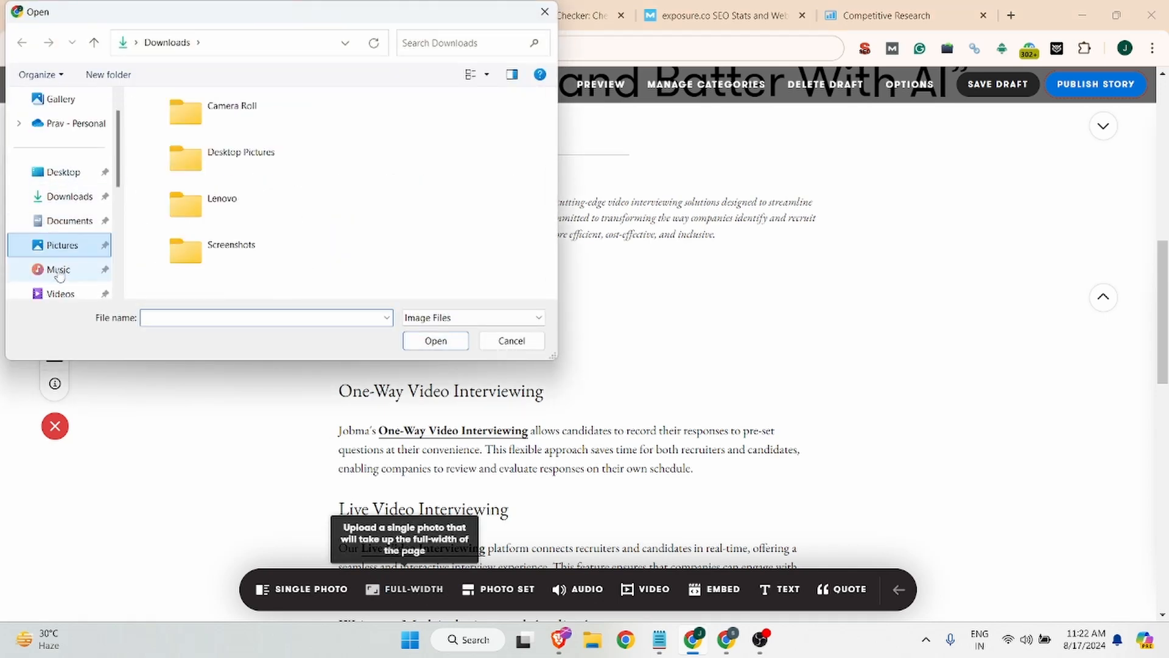
double_click(225, 247)
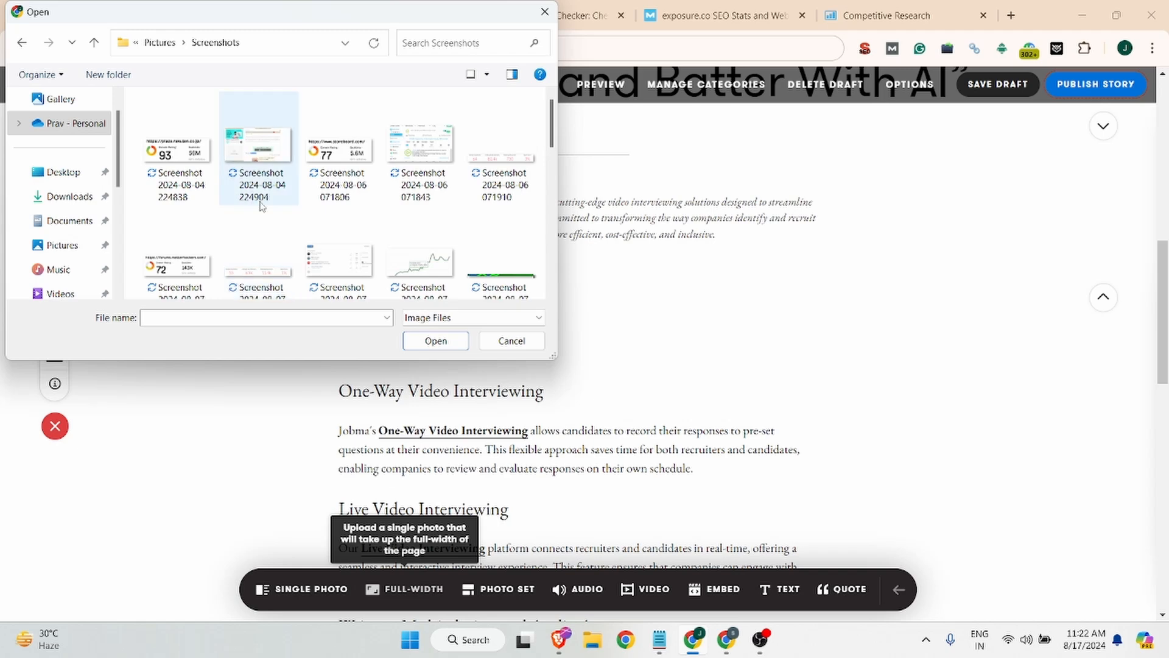
scroll(261, 206, "down", 5)
left_click(502, 240)
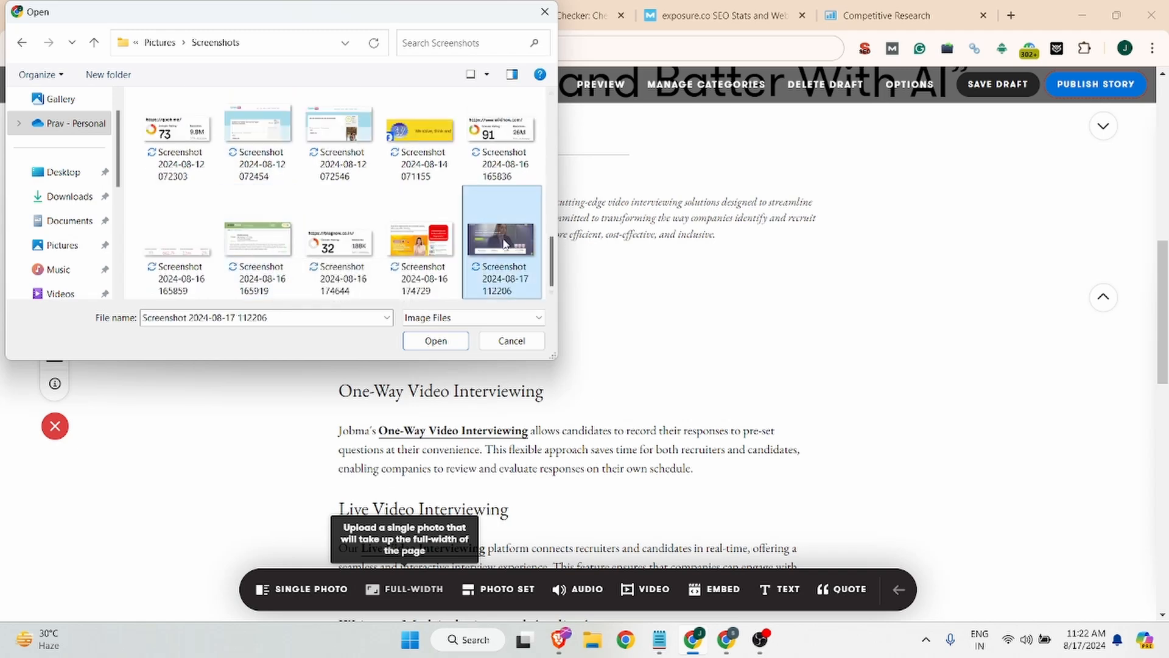
left_click(454, 337)
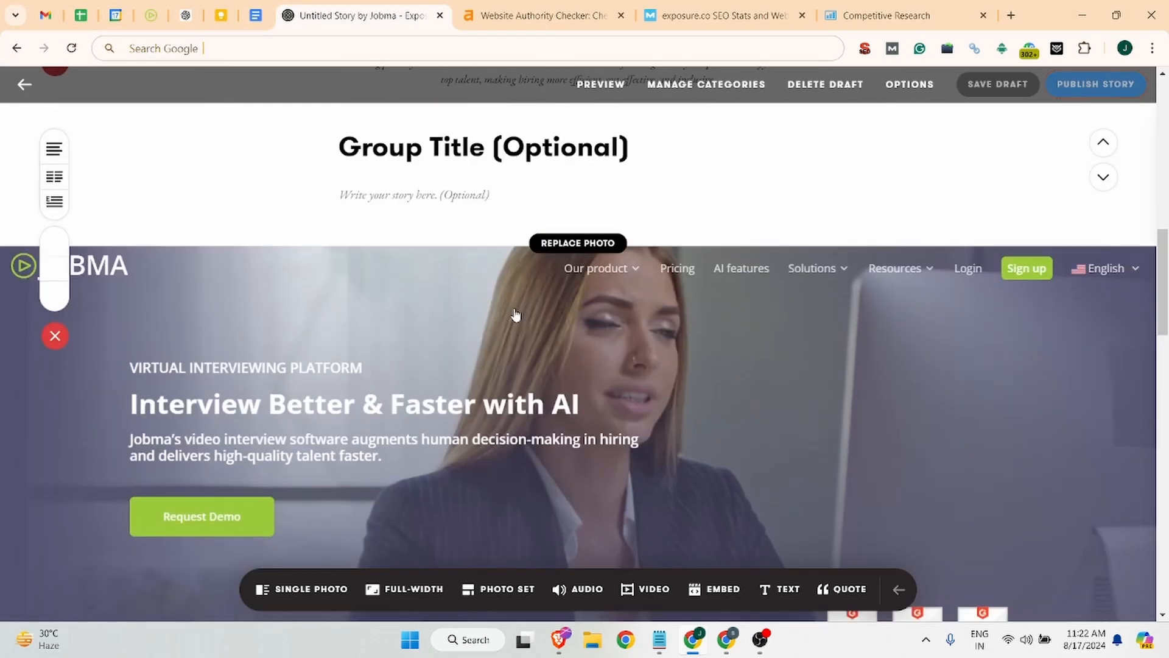
- Check the new photo's placement below the opening quote and select its group title placeholder
scroll(515, 314, "up", 6)
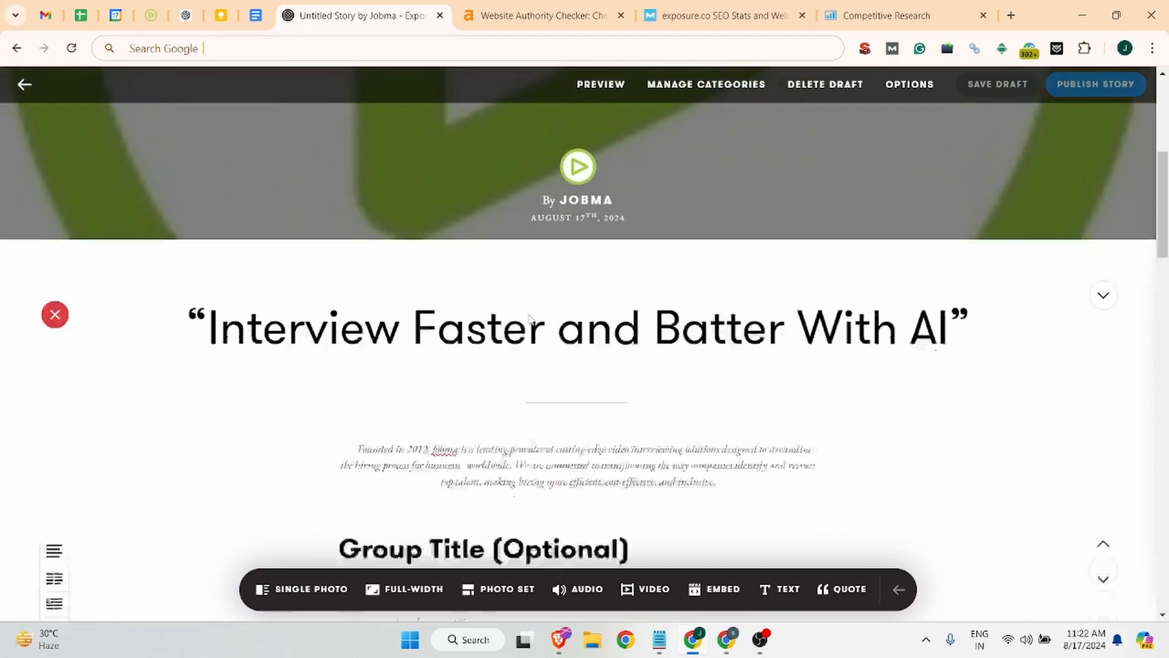
scroll(529, 318, "down", 4)
left_click(412, 295)
scroll(410, 297, "down", 4)
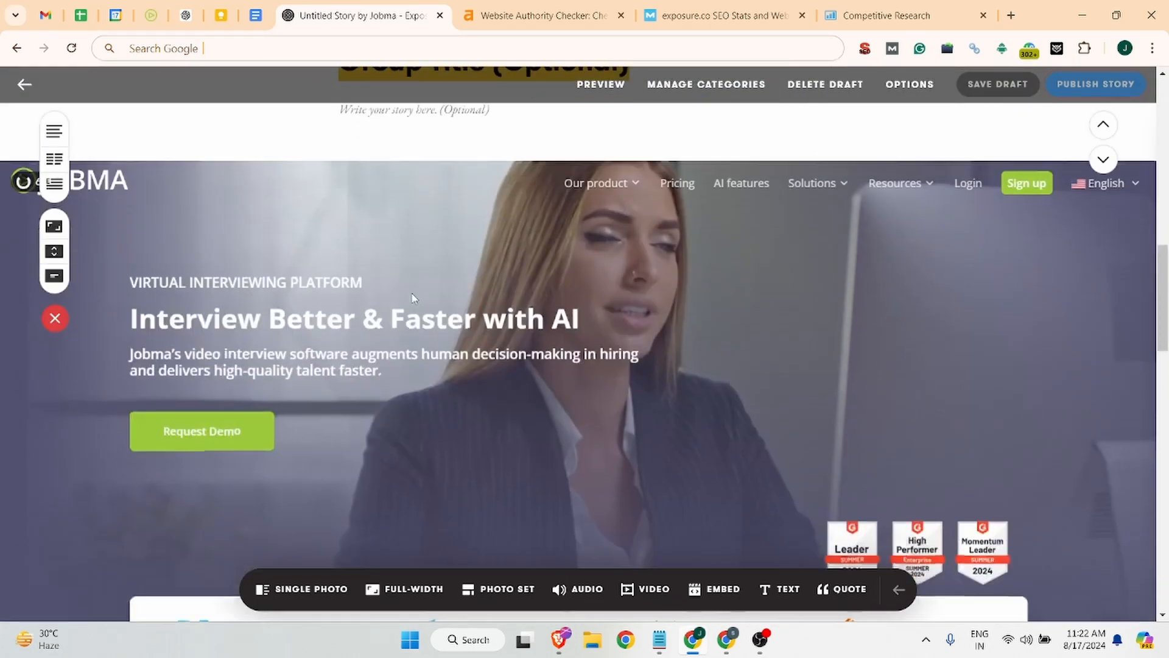
scroll(412, 298, "up", 4)
scroll(419, 303, "up", 4)
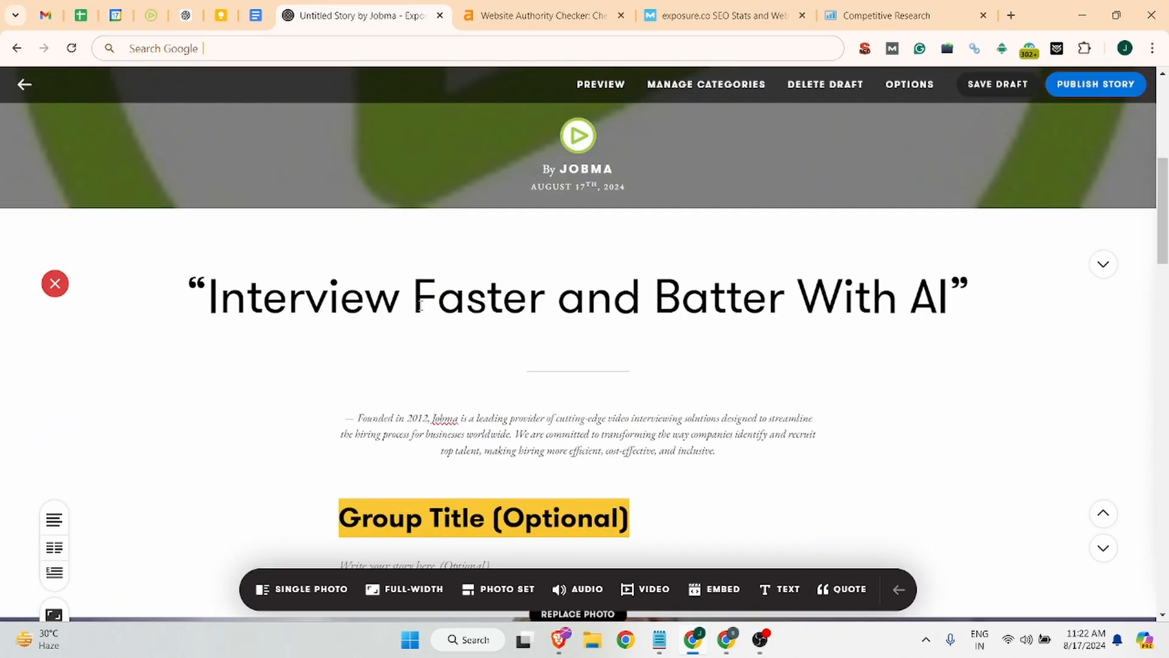
scroll(419, 308, "down", 6)
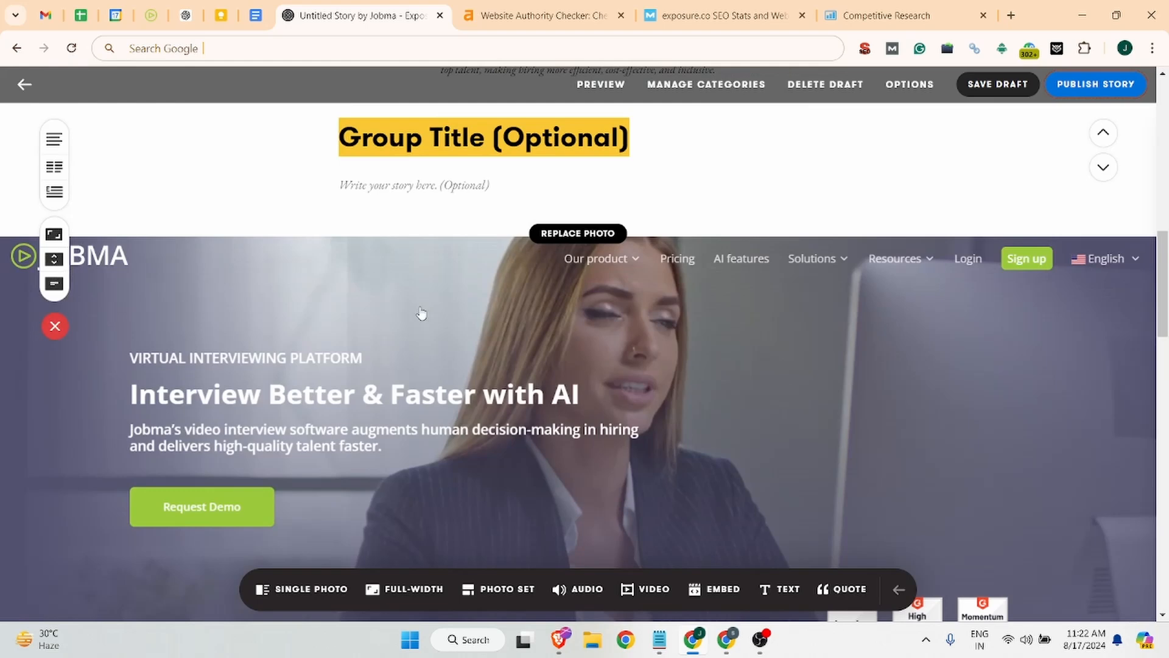
- Try the jobma.com heading "Trusted and loved by companies globally" as the photo's group title
left_click(153, 7)
scroll(365, 370, "down", 10)
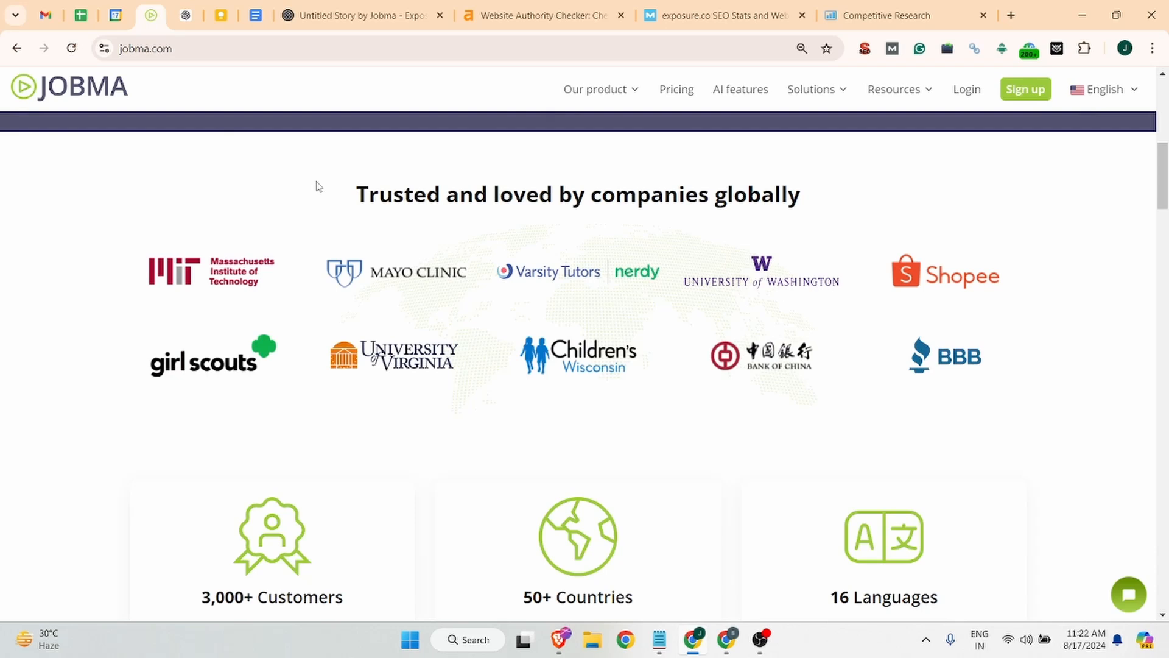
left_click_drag(316, 186, 875, 164)
key("ctrl+c")
scroll(535, 331, "up", 5)
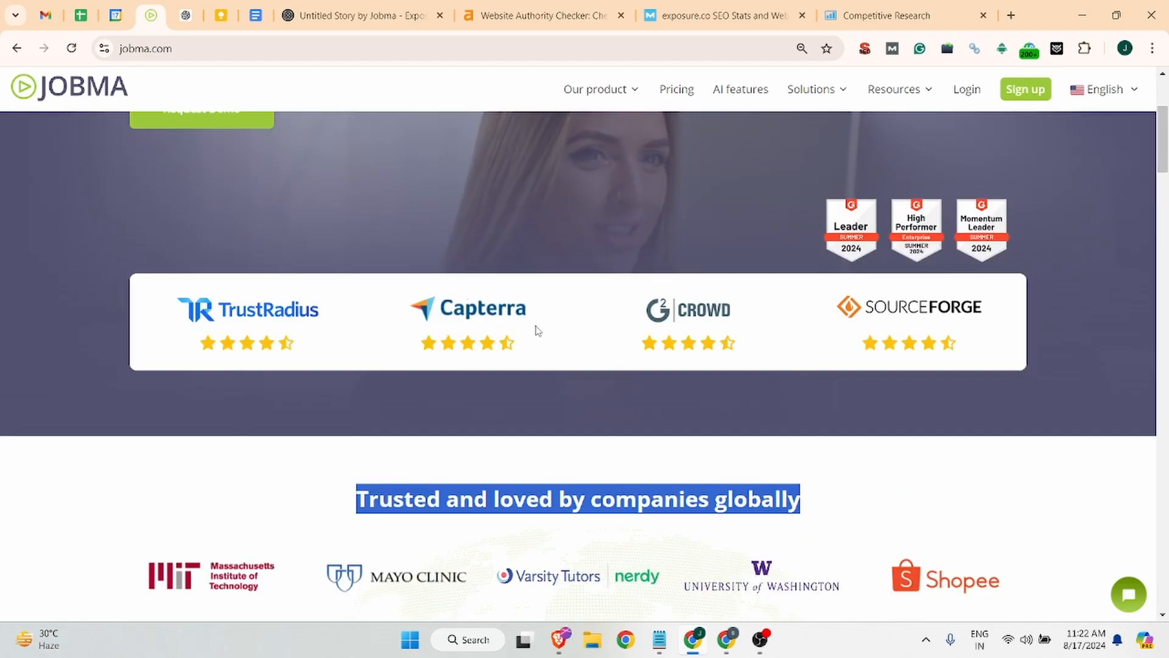
left_click(365, 6)
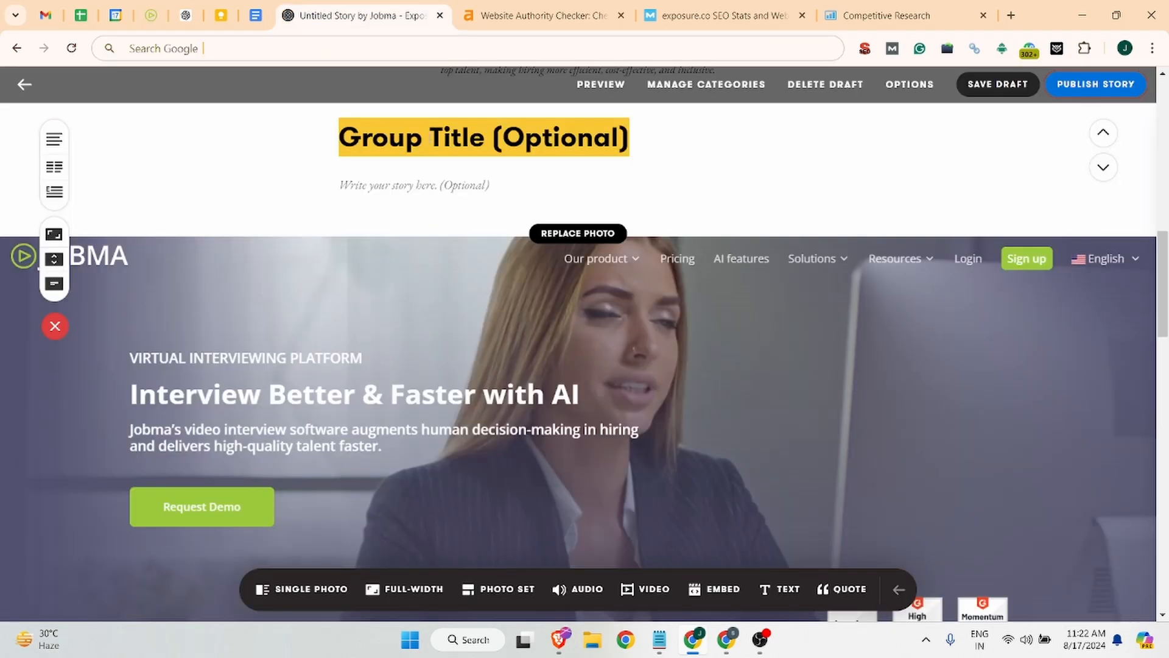
key("ctrl+v")
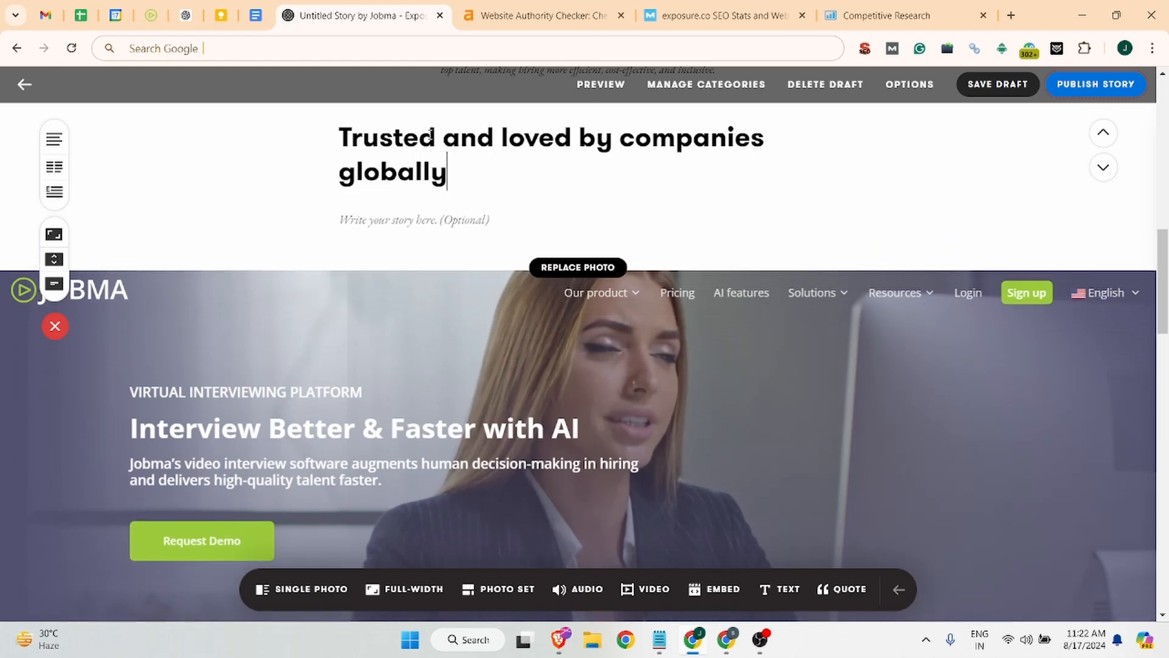
- Replace the photo's group title with the heading "Transform Your Hiring Experience" copied from the jobma.com homepage
left_click(151, 15)
scroll(390, 305, "down", 8)
scroll(384, 310, "down", 3)
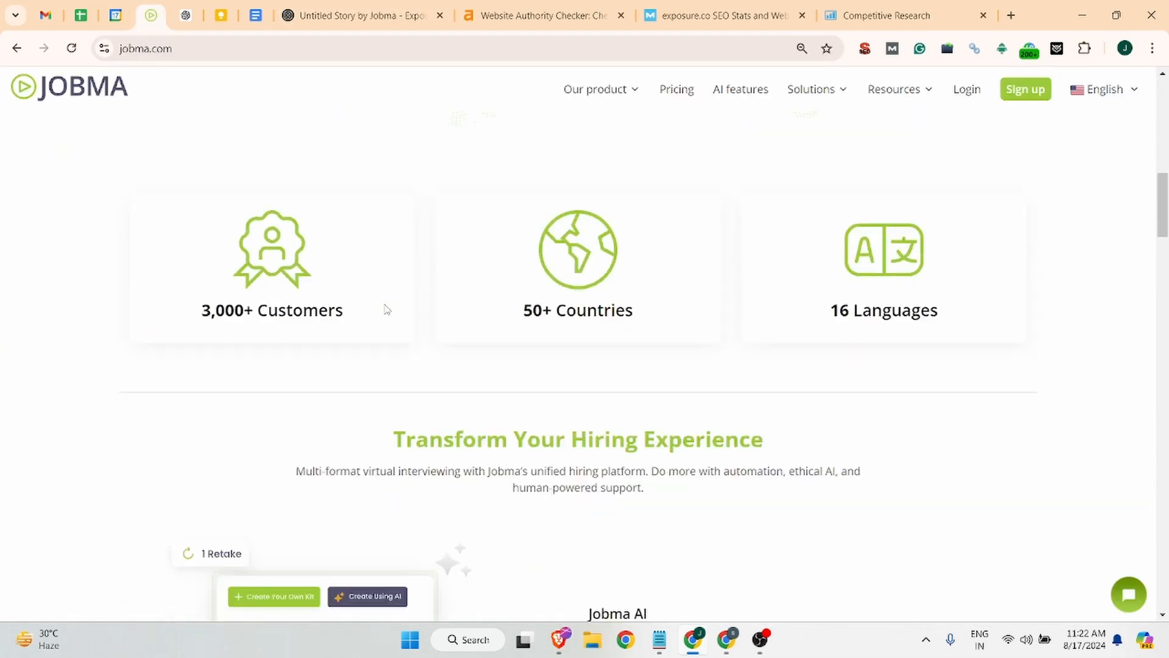
left_click_drag(374, 272, 817, 279)
key("ctrl+c")
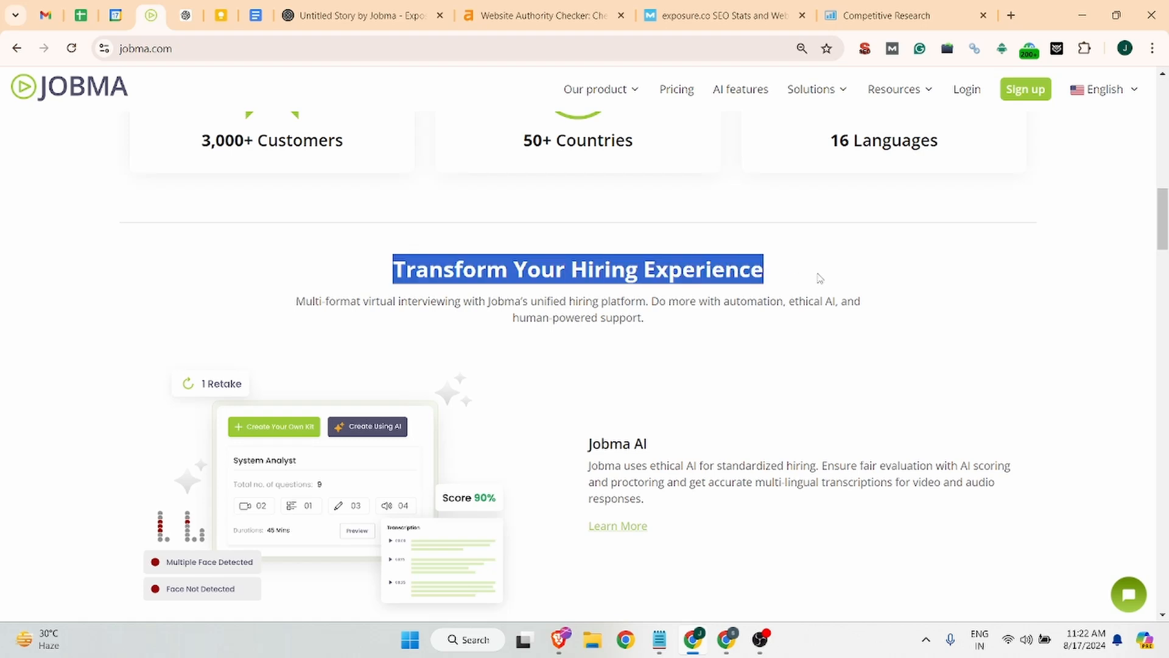
left_click(360, 15)
left_click_drag(481, 164, 316, 150)
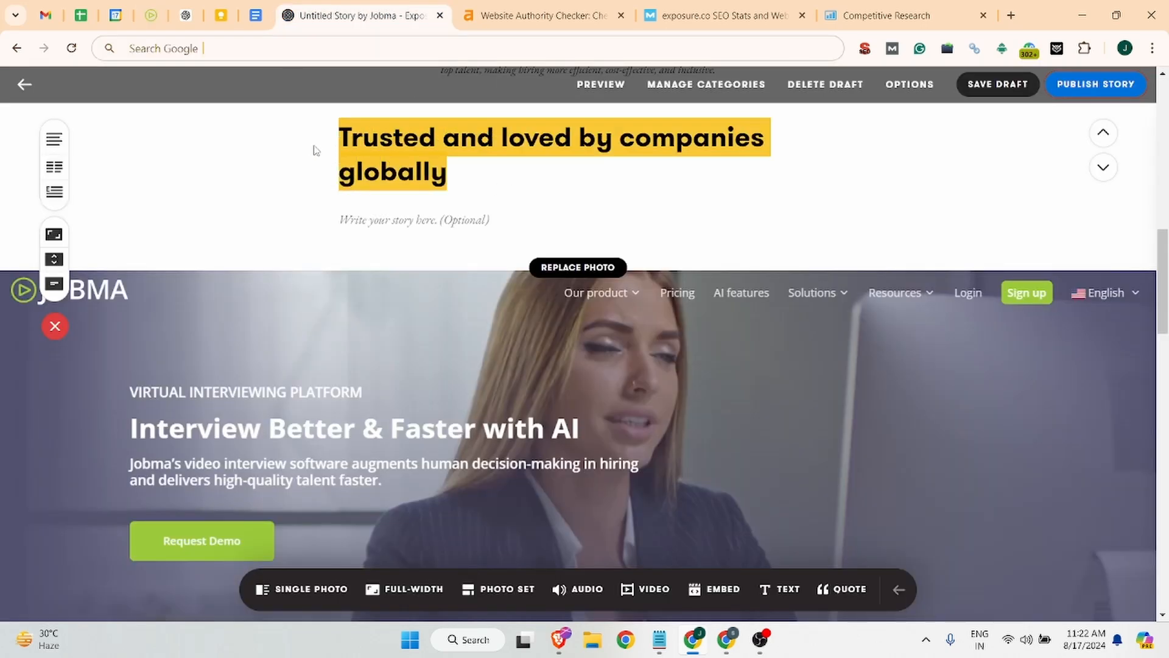
key("ctrl+v")
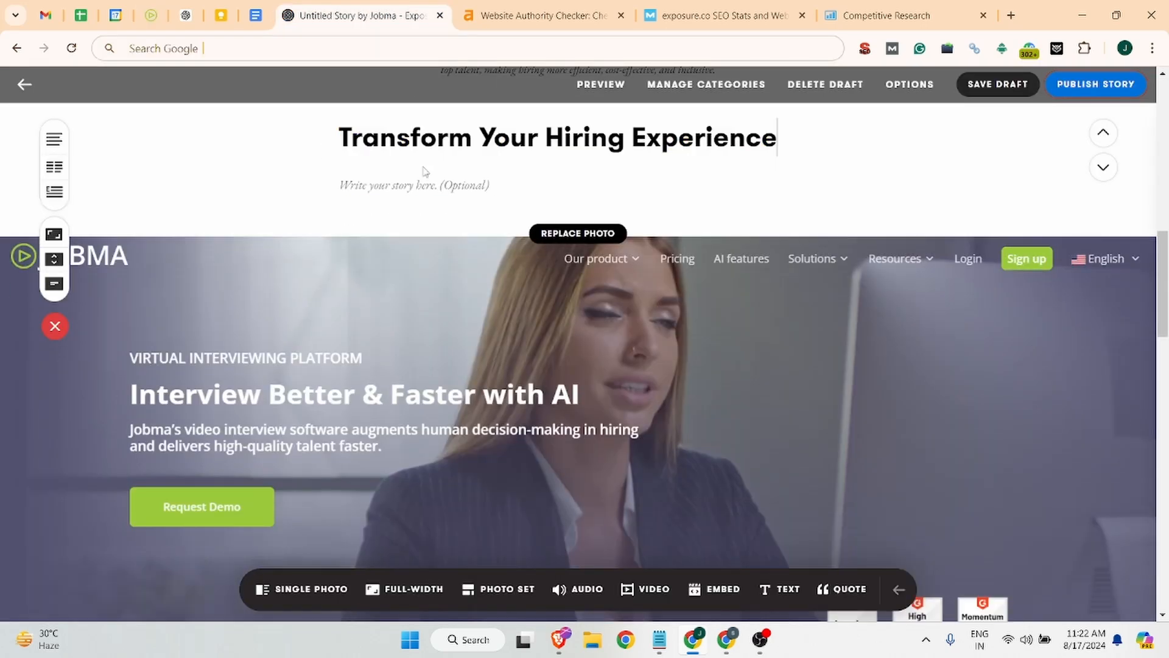
- Copy the paragraph under "Transform Your Hiring Experience" on jobma.com into the photo group's story text
left_click(151, 15)
left_click_drag(282, 298, 664, 323)
key("ctrl+c")
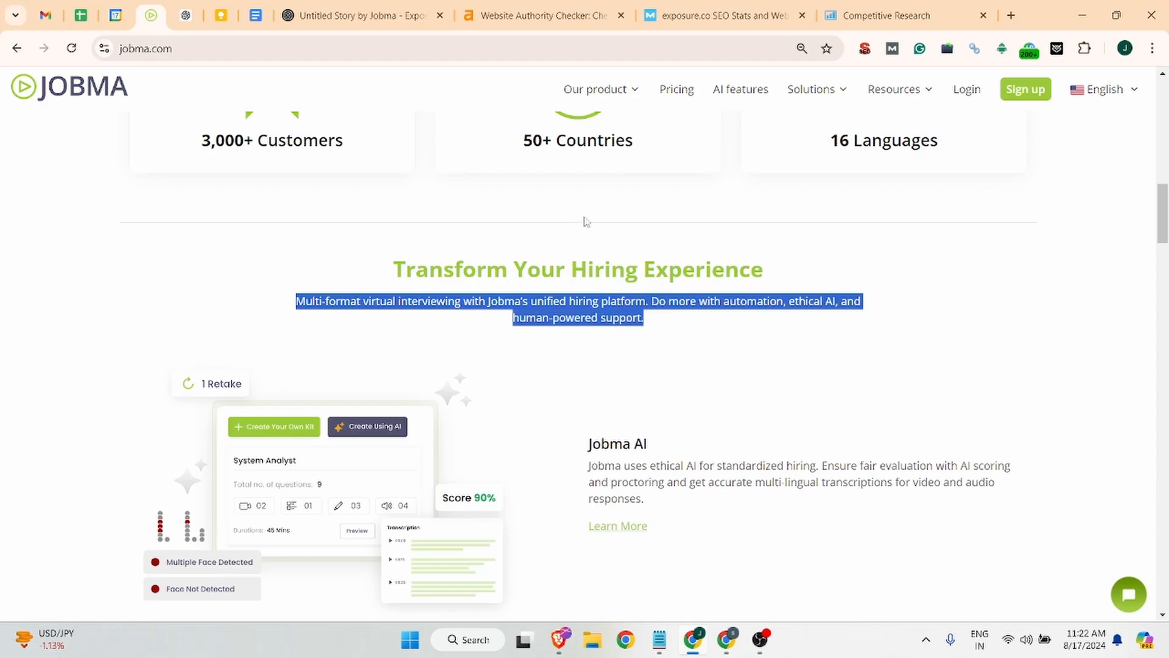
left_click(359, 15)
key("ctrl+v")
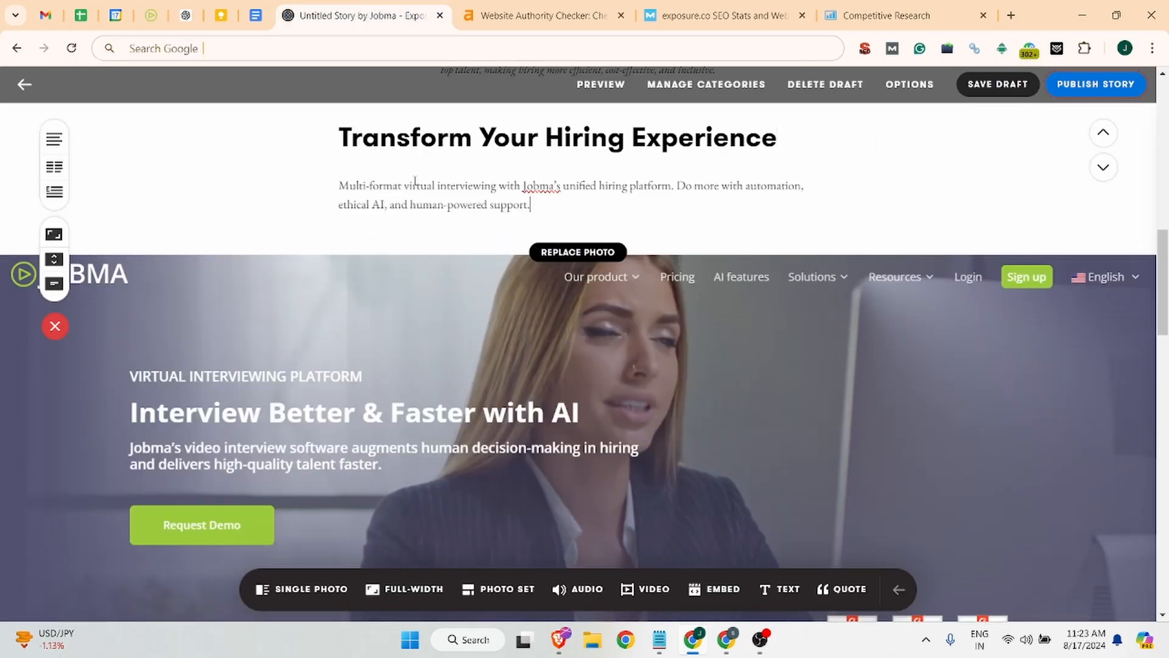
- Review the draft from the services sections up to the cover, and view the homepage photo enlarged
scroll(584, 198, "down", 15)
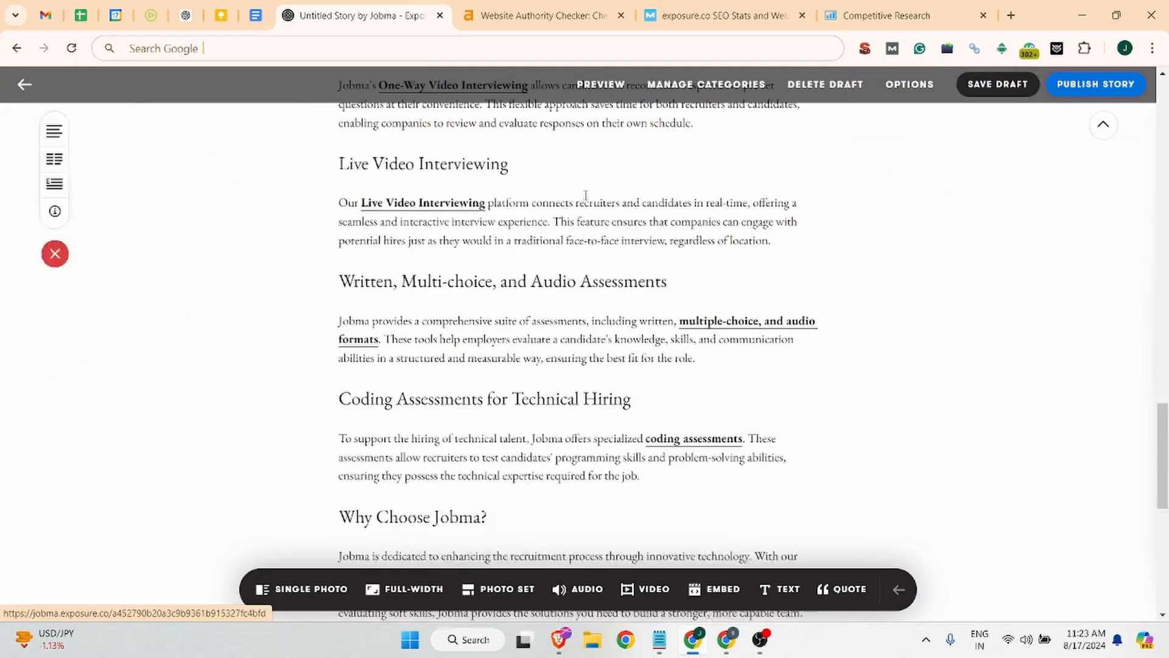
scroll(581, 208, "up", 10)
scroll(585, 218, "up", 12)
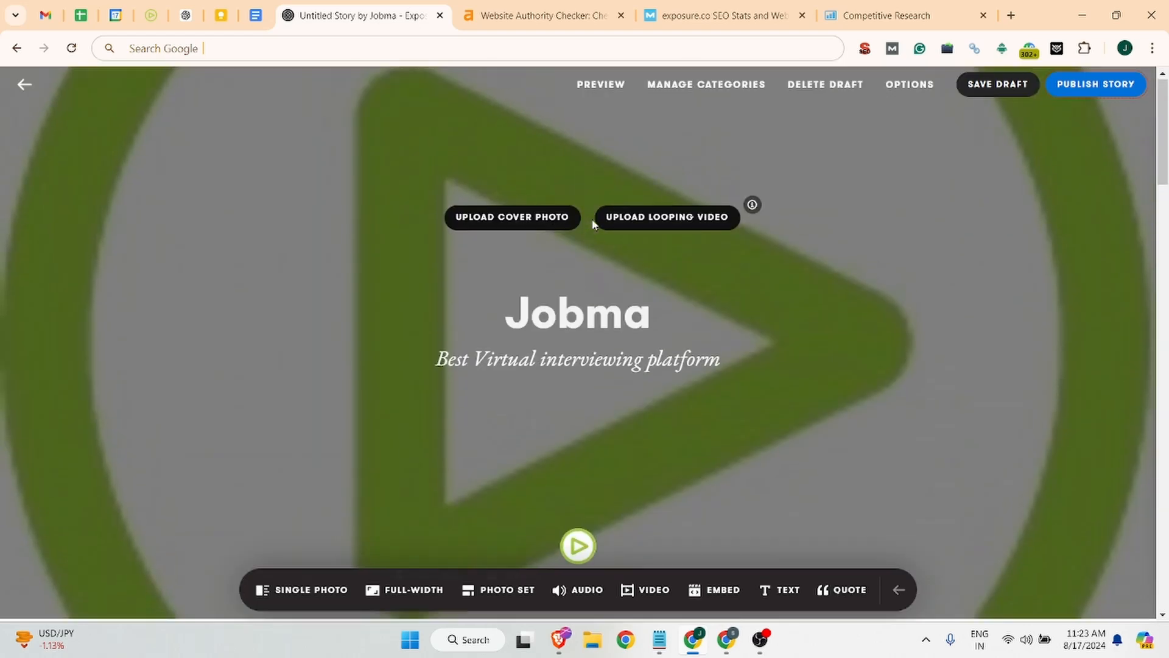
scroll(585, 219, "down", 4)
scroll(583, 213, "down", 7)
scroll(582, 213, "up", 6)
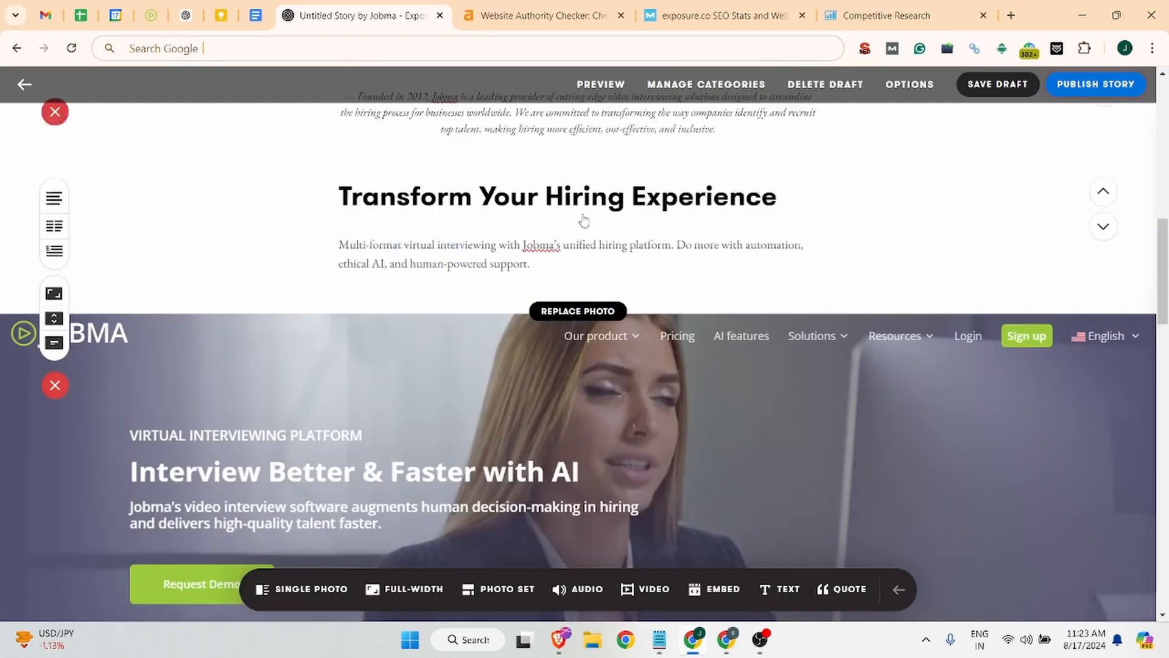
scroll(165, 437, "down", 1)
left_click(129, 469)
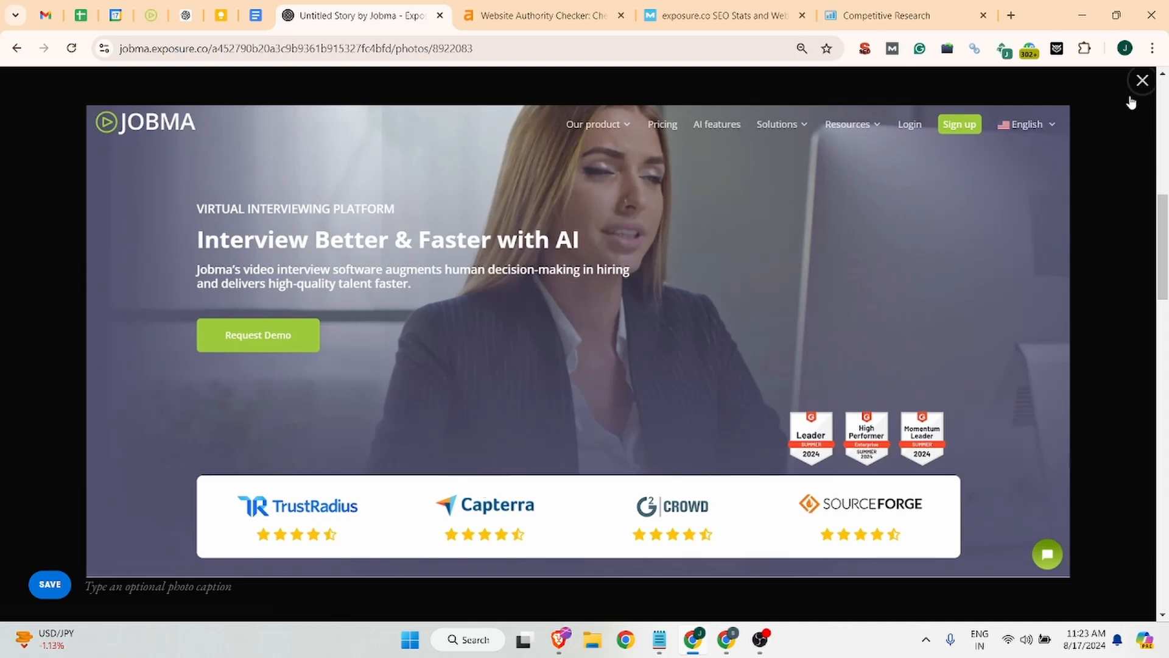
left_click(1143, 80)
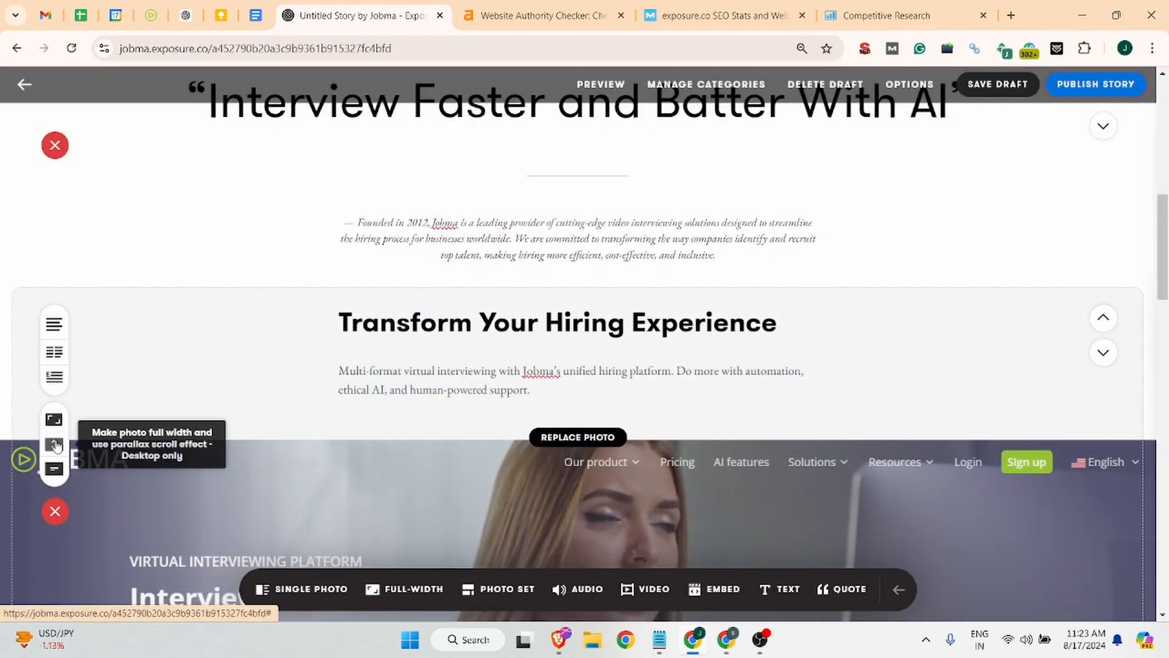
- Make the homepage photo full width with the parallax scroll effect, and check the draft down to the footnotes
left_click(54, 445)
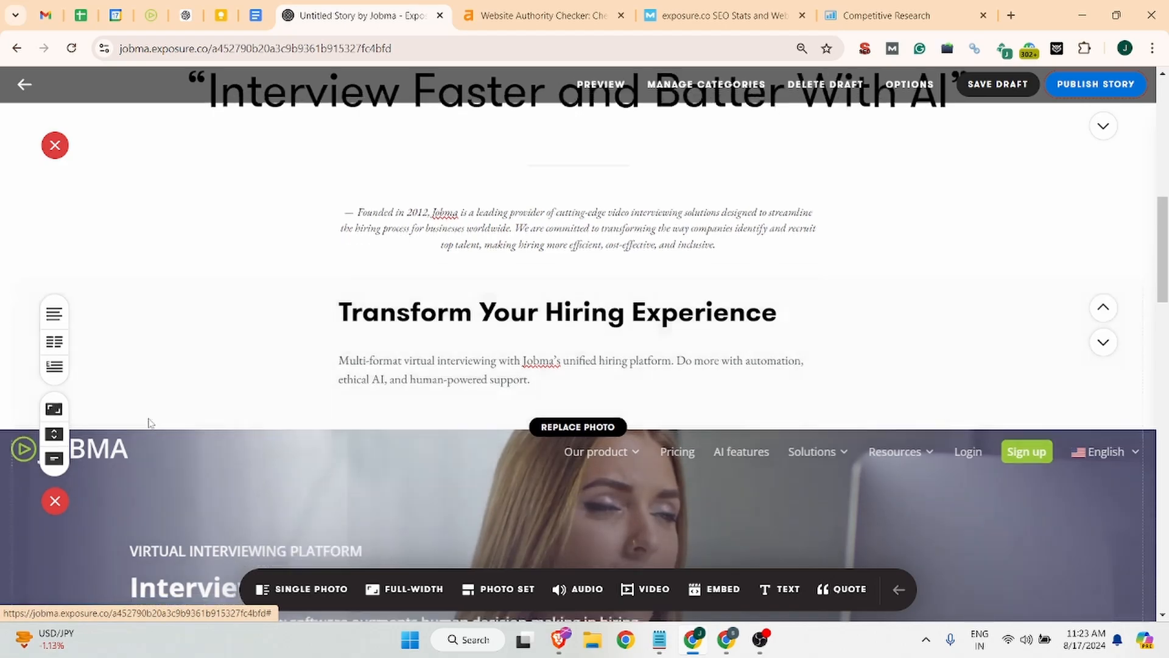
scroll(149, 423, "down", 10)
scroll(150, 427, "down", 14)
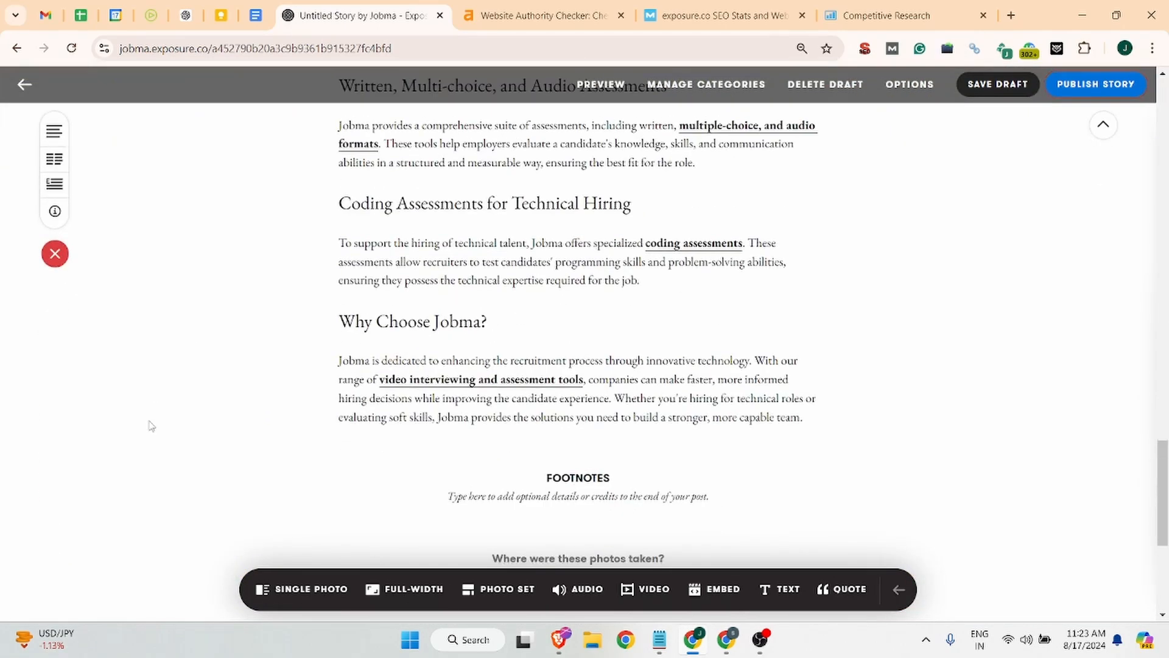
- Move the "Transform Your Hiring Experience" photo group above the quote, directly below the cover
scroll(503, 436, "up", 2)
scroll(503, 436, "up", 20)
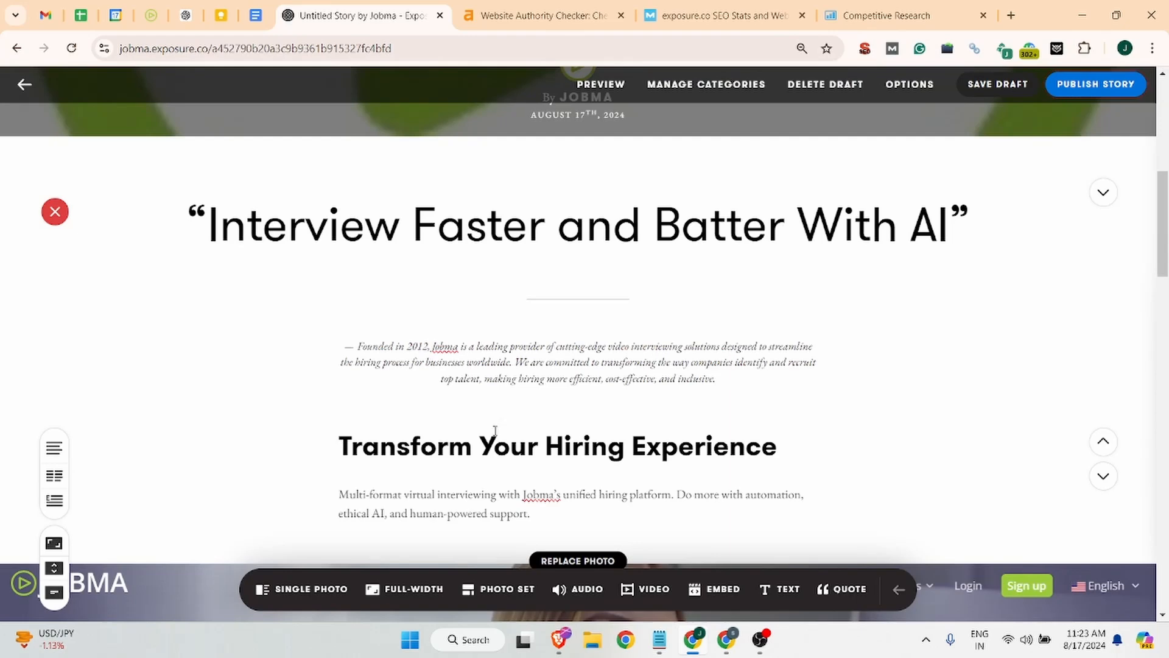
left_click(1103, 441)
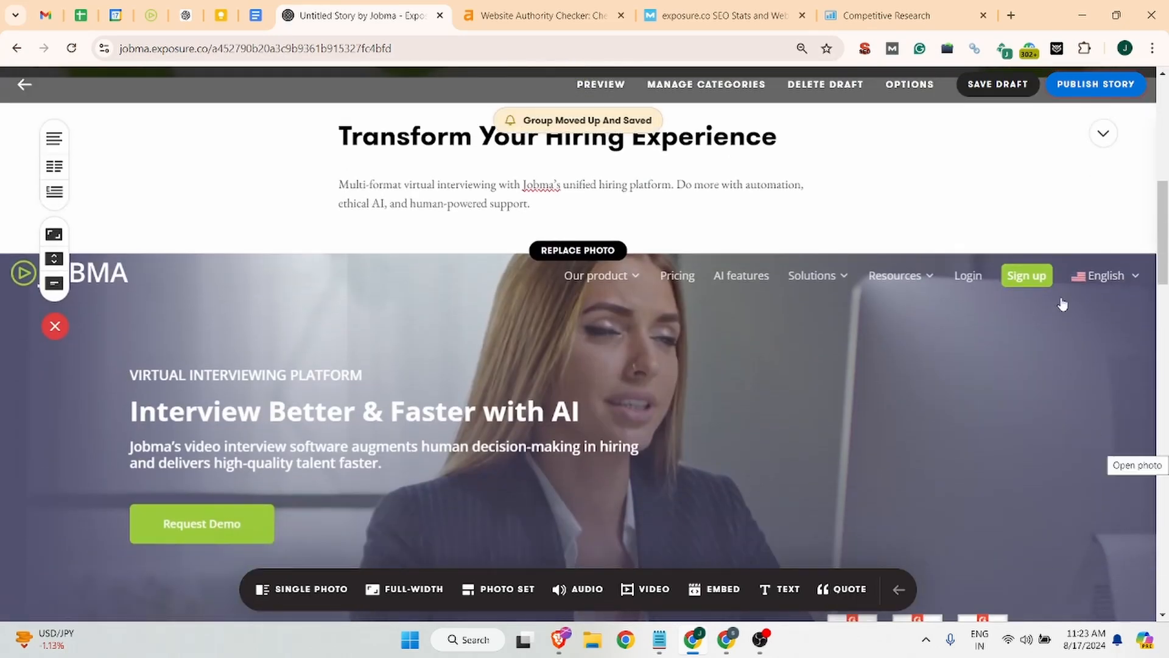
scroll(1090, 316, "up", 3)
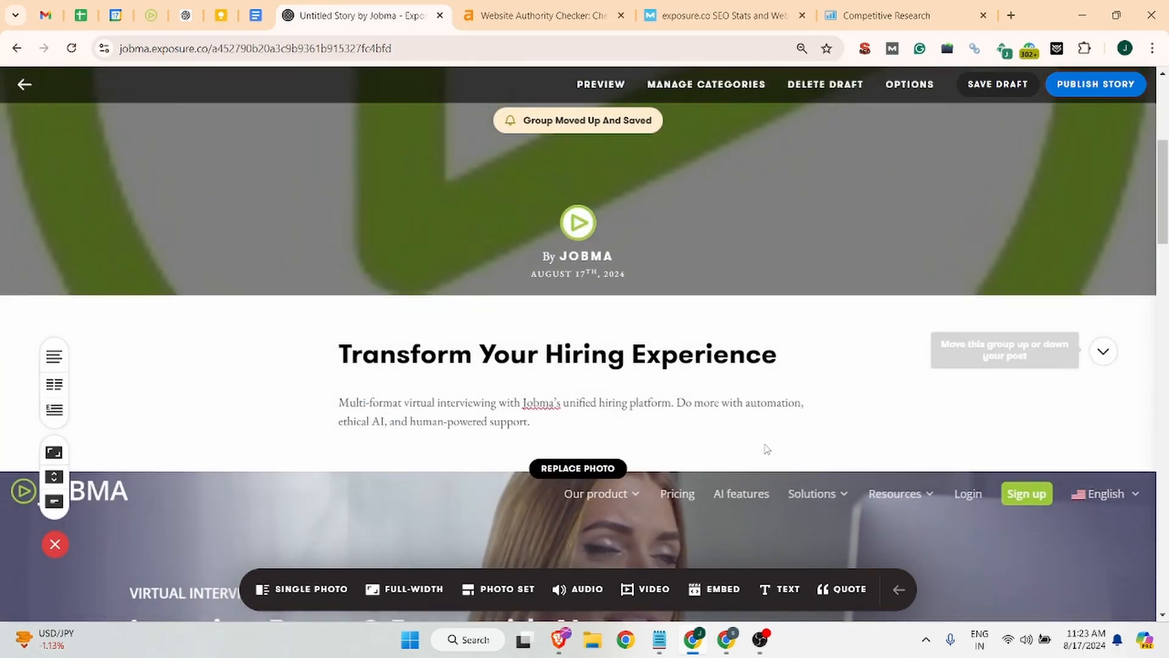
scroll(756, 459, "down", 3)
scroll(707, 443, "up", 3)
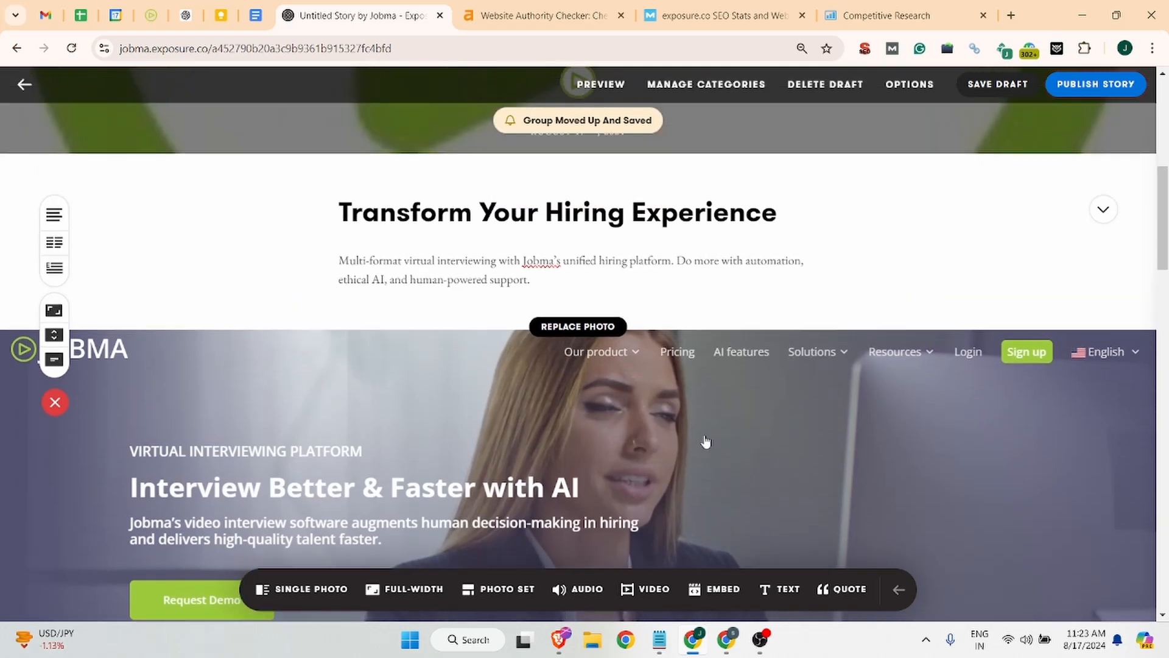
- Publish the Jobma story and copy its shareable story URL
scroll(707, 442, "down", 10)
scroll(706, 440, "down", 13)
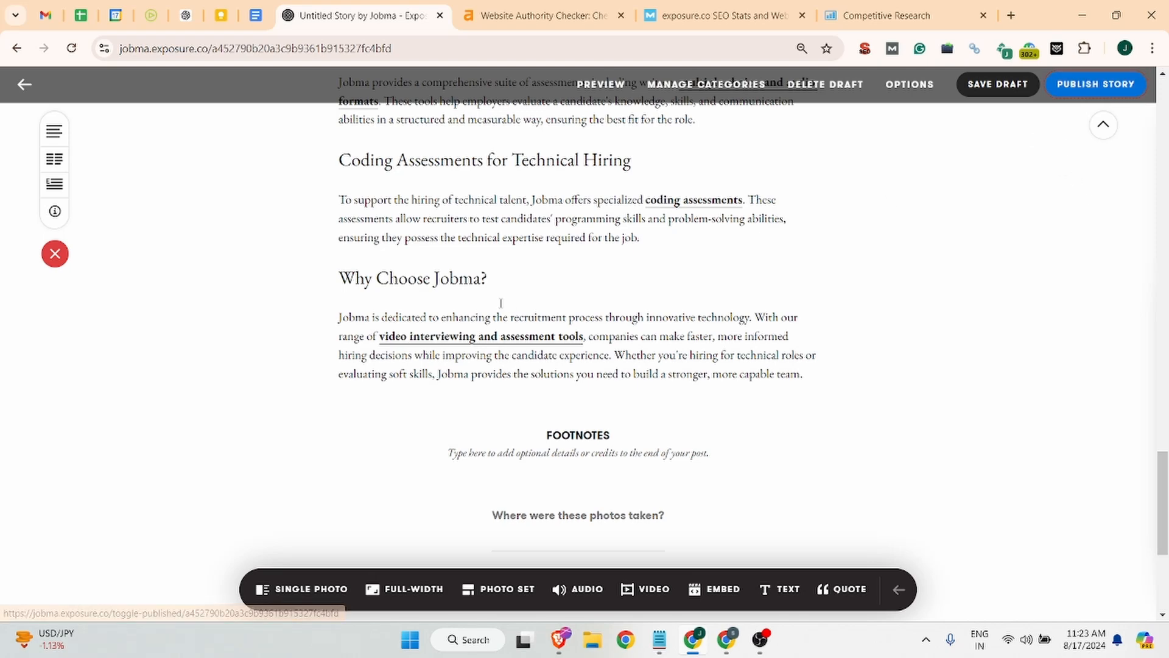
left_click(1095, 86)
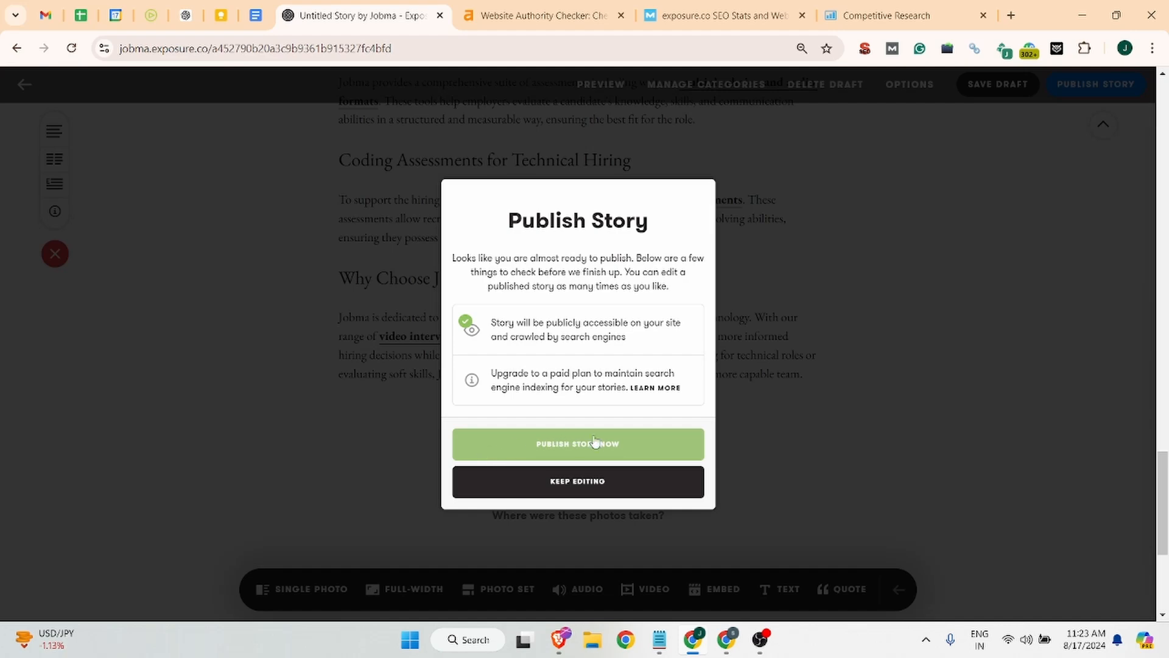
left_click(545, 446)
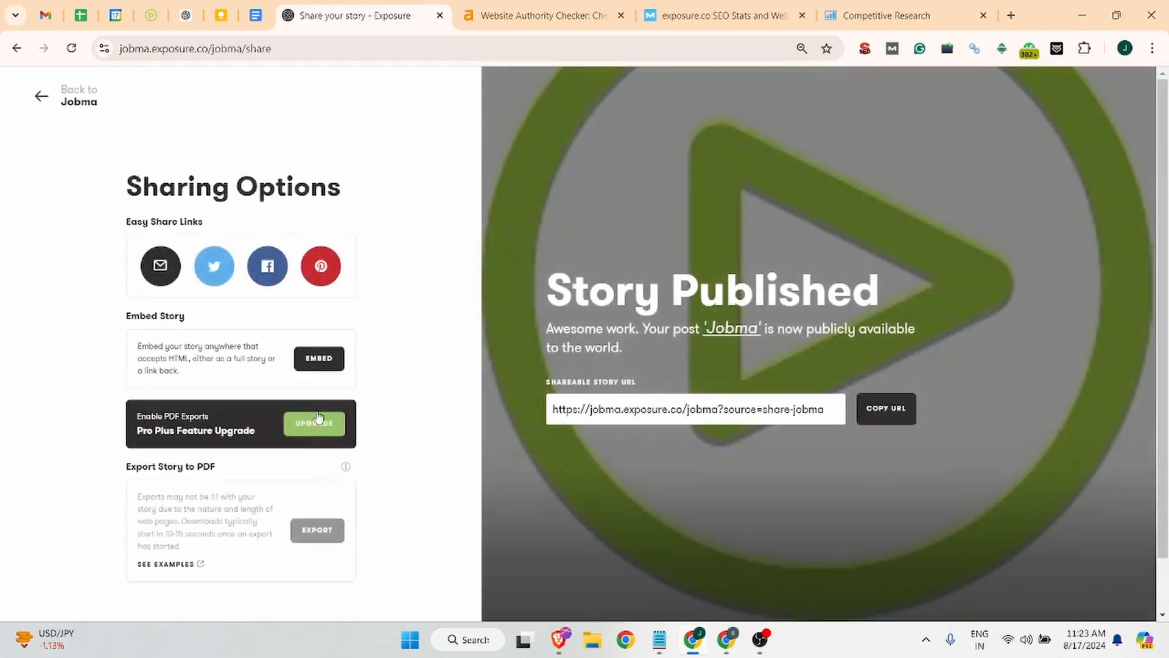
left_click(880, 410)
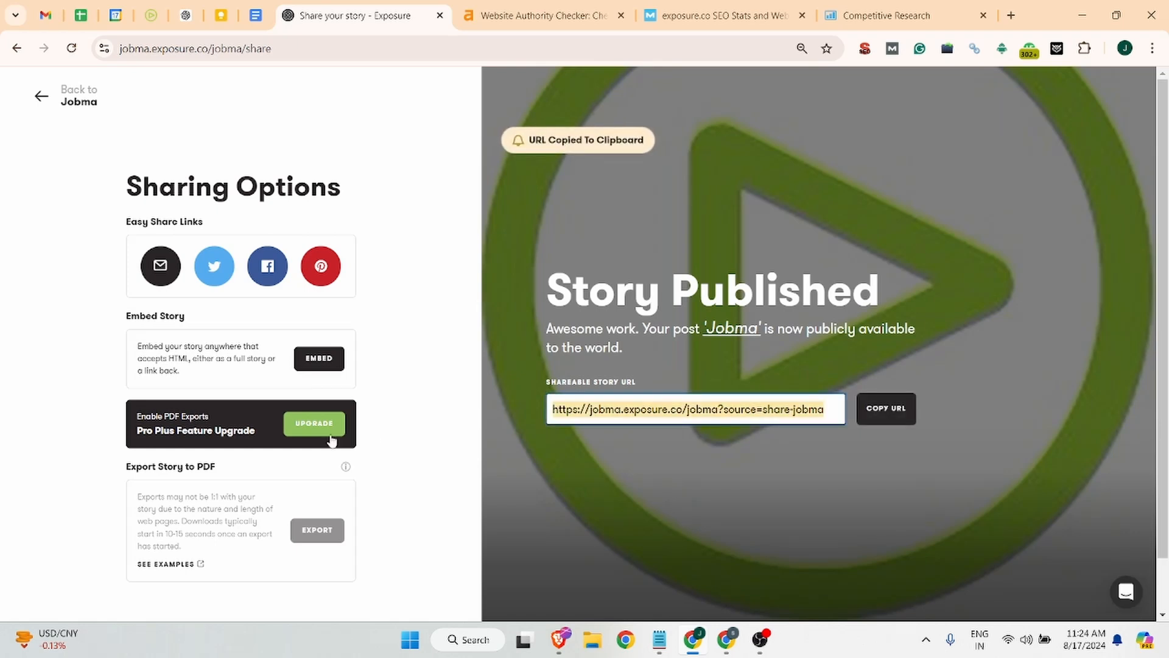
- Open the copied story URL in an incognito window and review the published page down to the "Our Services" section
left_click(292, 48)
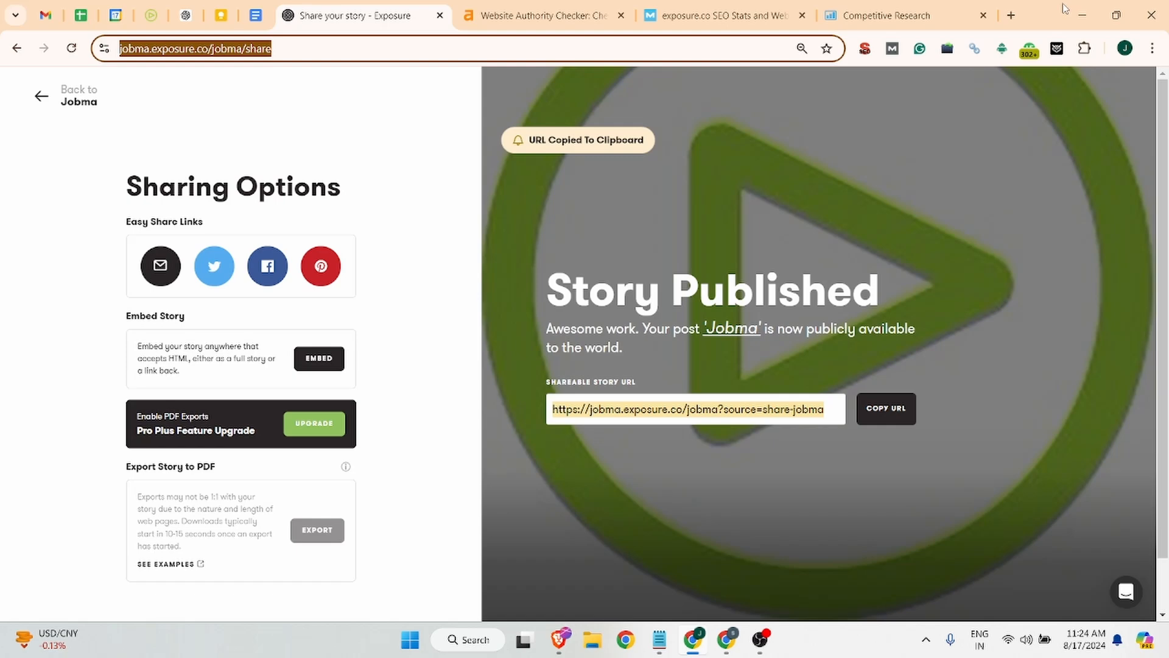
key("ctrl+shift+n")
key("ctrl+v")
key("Return")
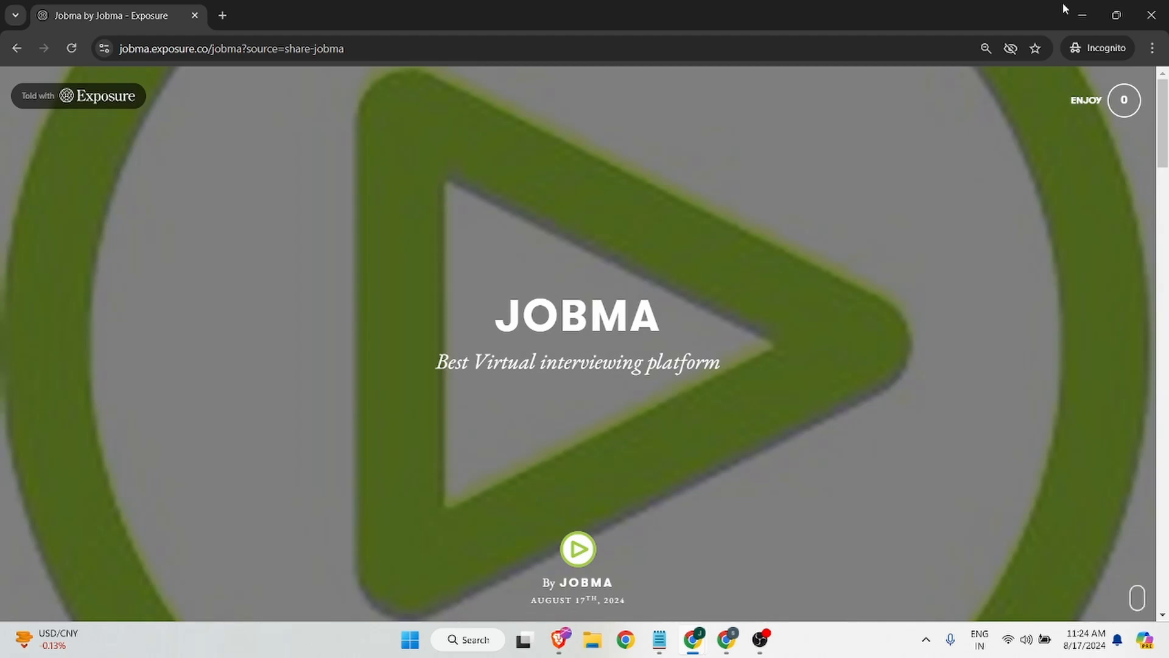
scroll(425, 299, "down", 3)
scroll(424, 298, "down", 3)
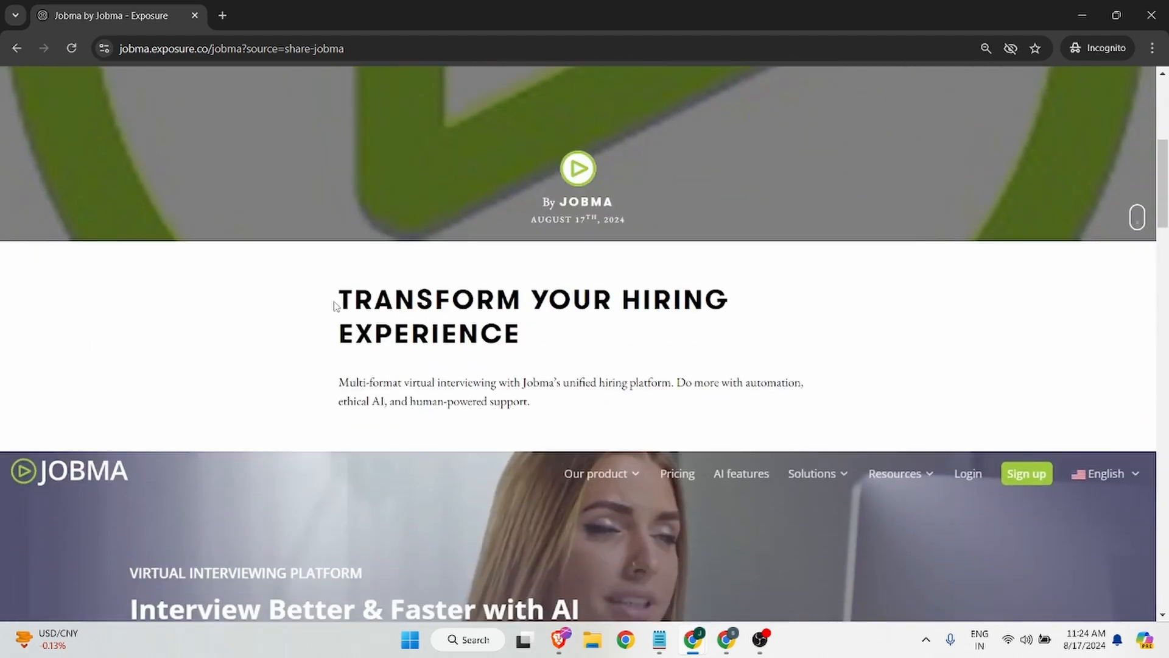
left_click_drag(337, 303, 547, 332)
scroll(572, 334, "down", 5)
scroll(339, 235, "down", 5)
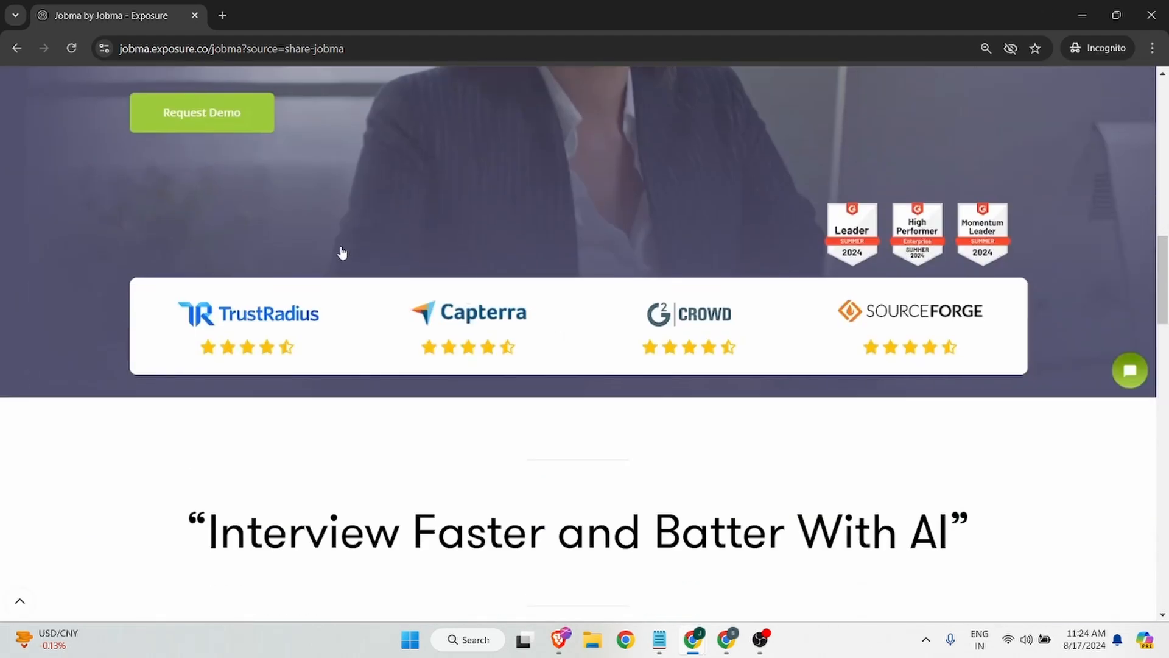
scroll(340, 256, "down", 8)
scroll(500, 292, "down", 2)
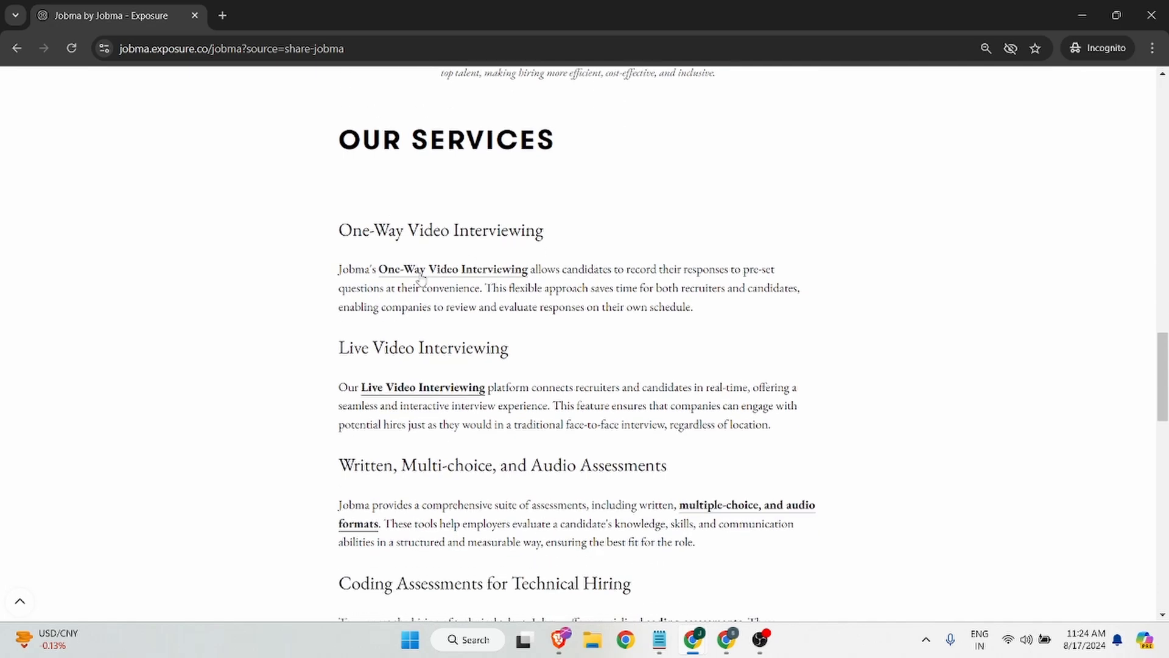
- Inspect the HTML of the "One-Way Video Interviewing" link in the published story, and close the inspector and the incognito window
right_click(420, 274)
left_click(469, 421)
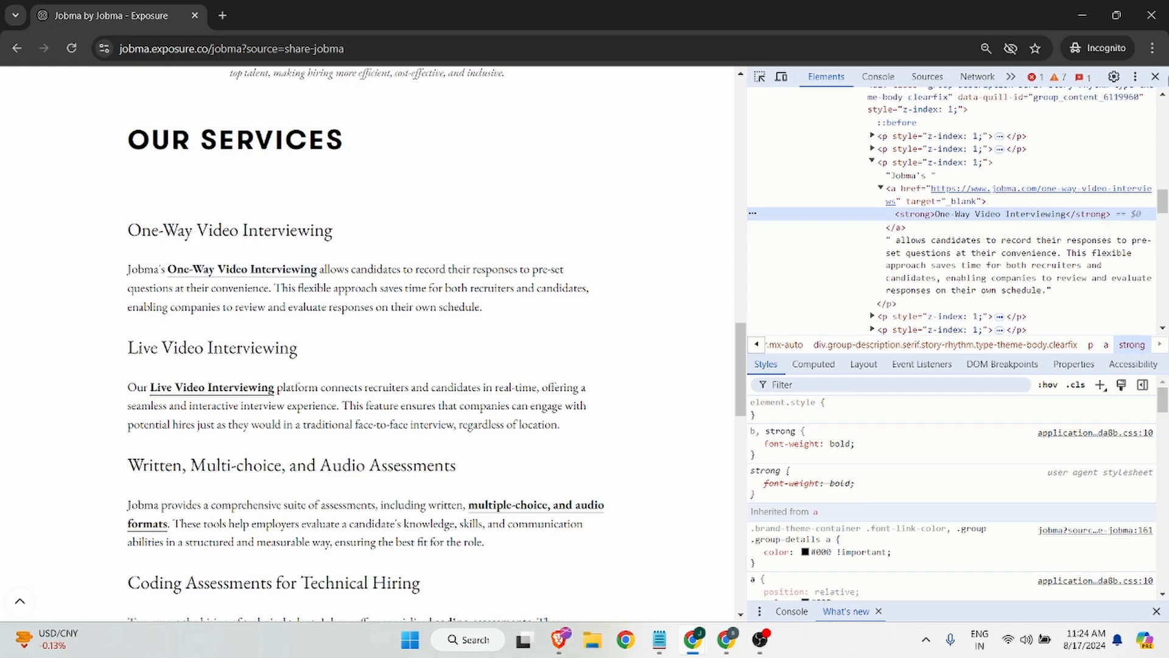
left_click(1156, 76)
left_click(1161, 12)
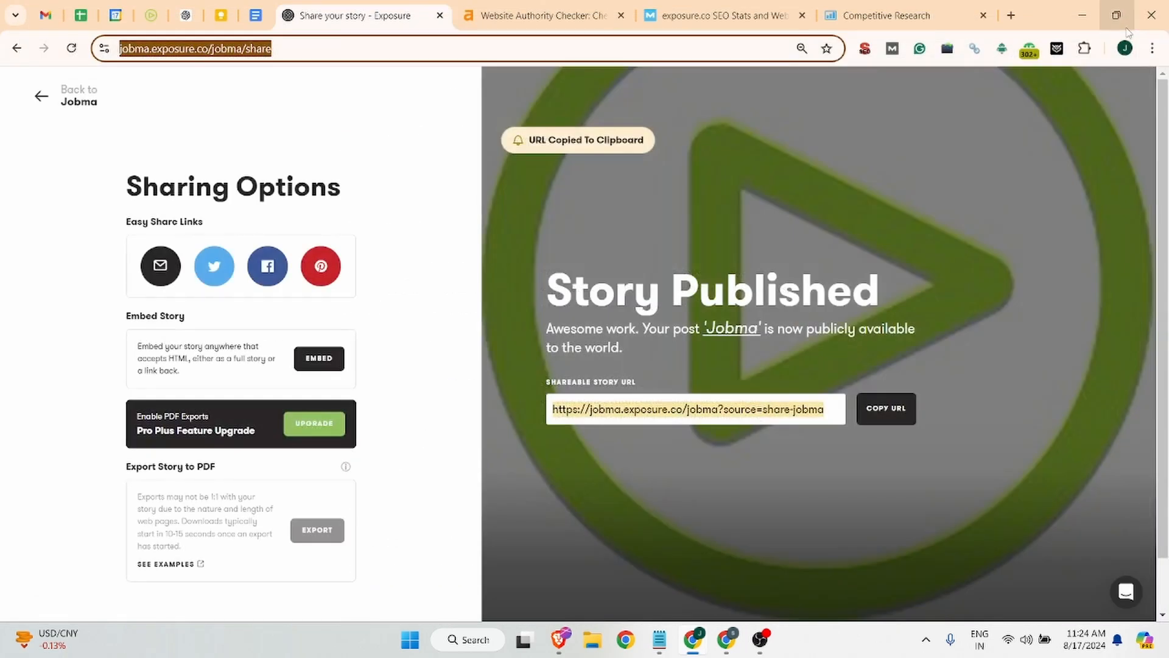
mouse_move(1119, 17)
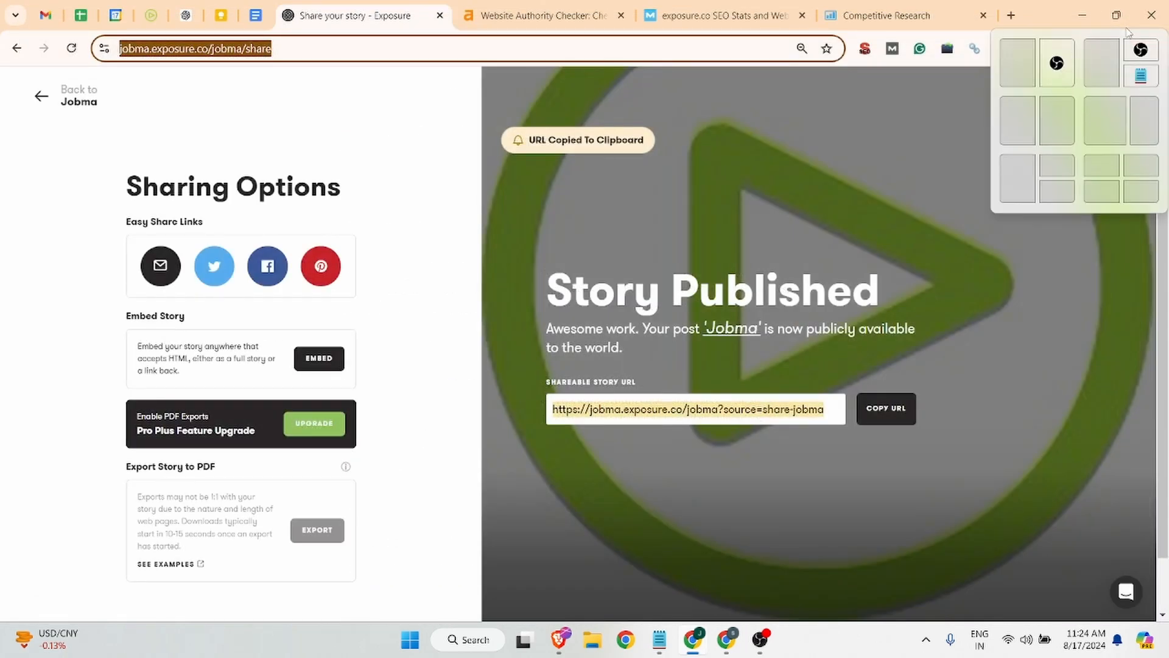